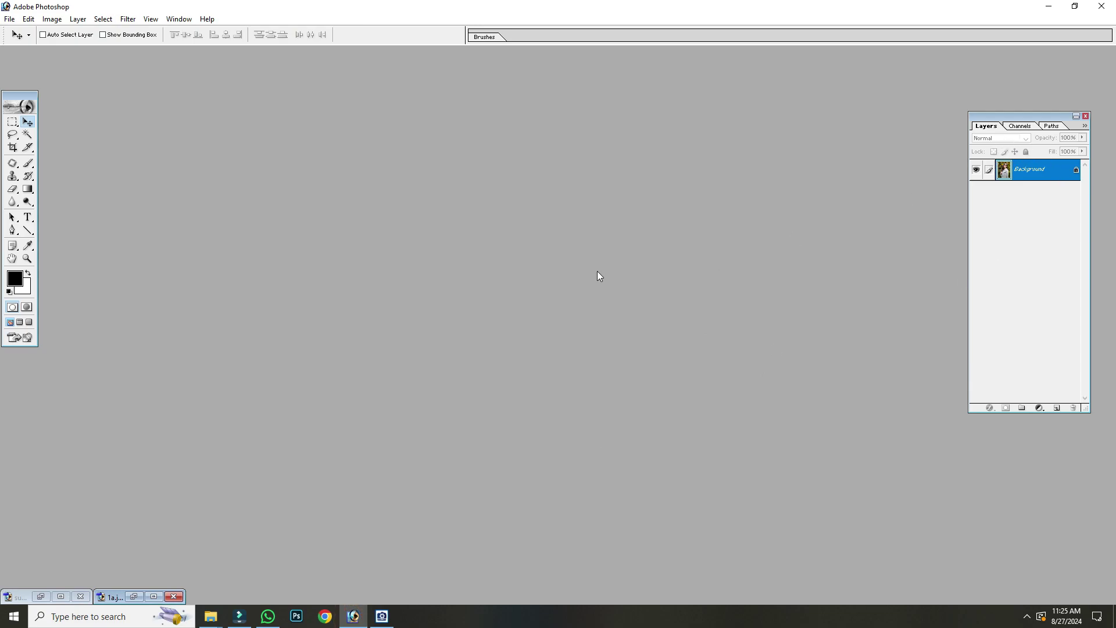
# Step: Restore the road sunset image's window, maximize the 1a.jpg portrait window, and shift the Layers palette slightly upward
pyautogui.click(61, 597)
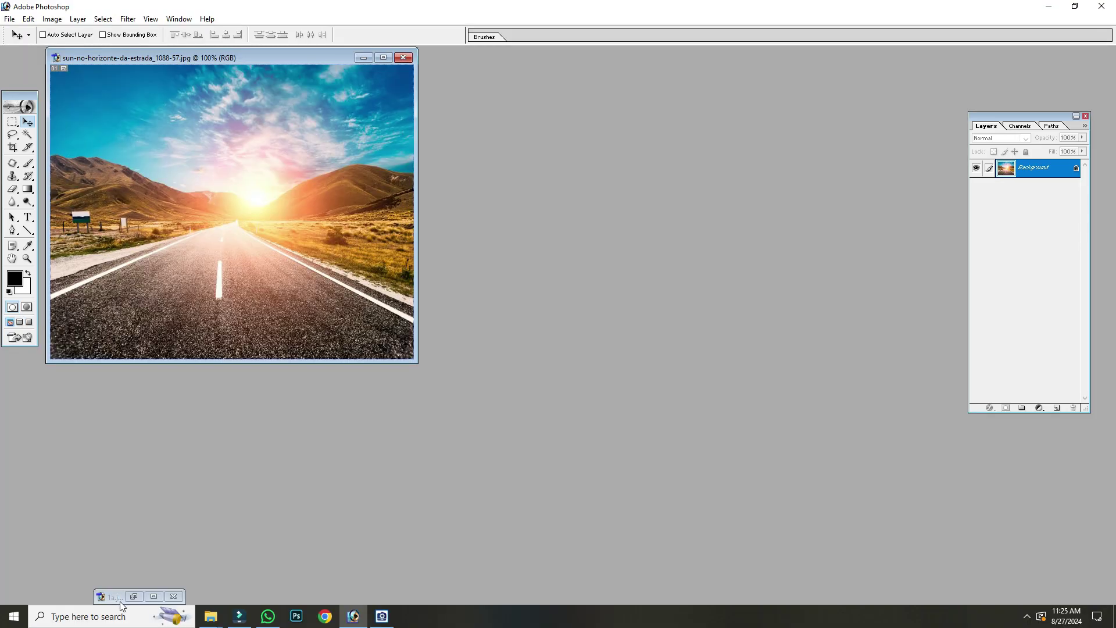
pyautogui.click(154, 596)
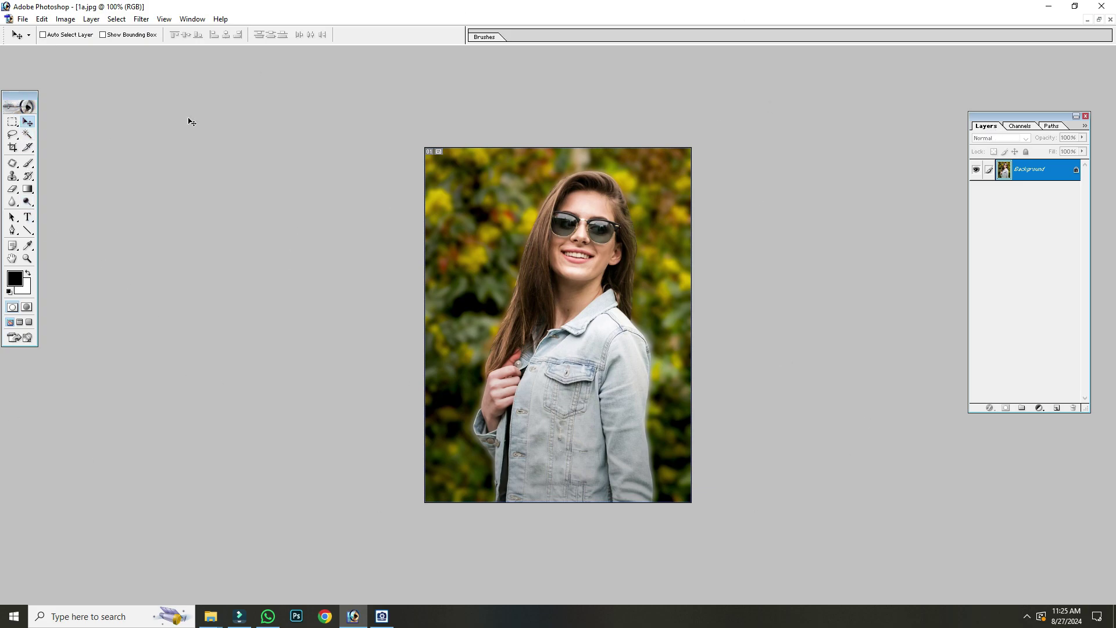
pyautogui.moveTo(1016, 124); pyautogui.dragTo(1016, 97)
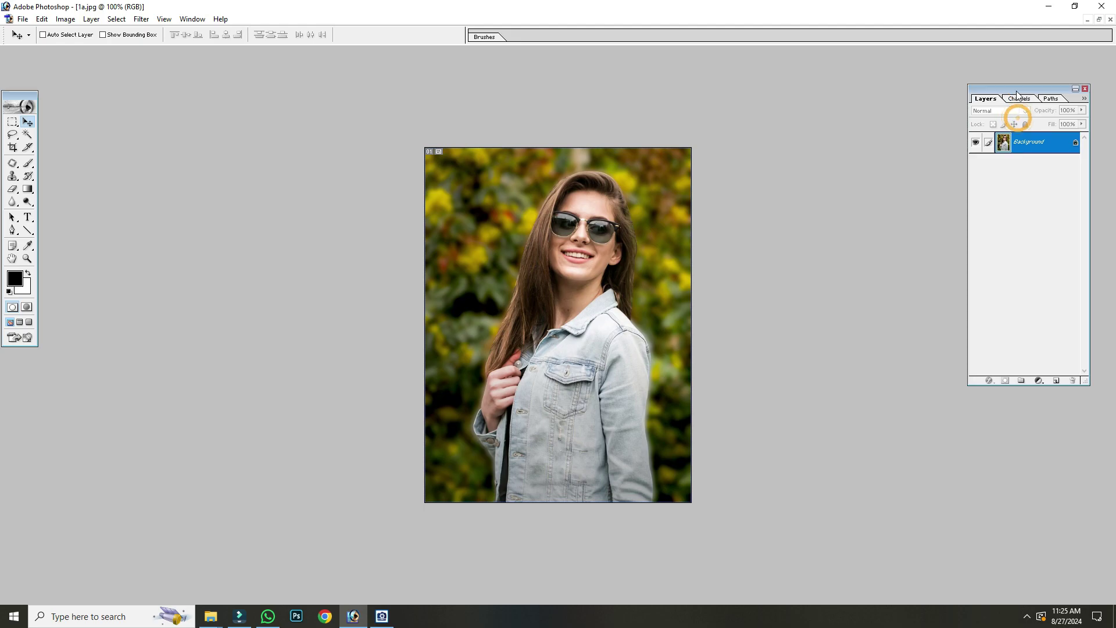
# Step: Toggle all palettes off and on, hide only the floating palettes while keeping the toolbox, and restore the Layers palette
pyautogui.press('Tab')
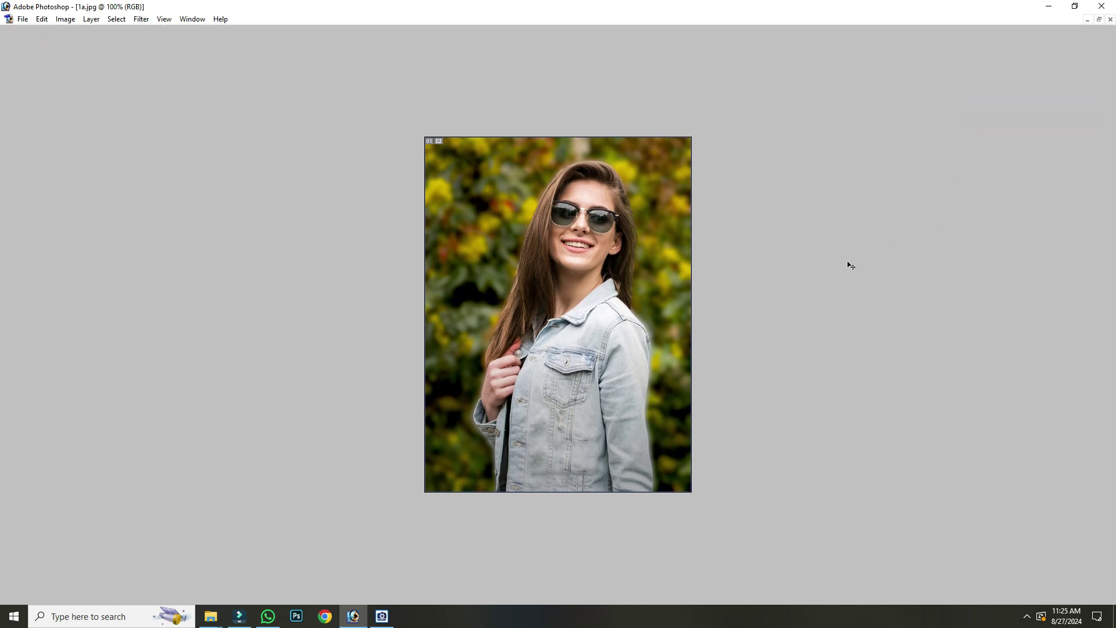
pyautogui.press('Tab')
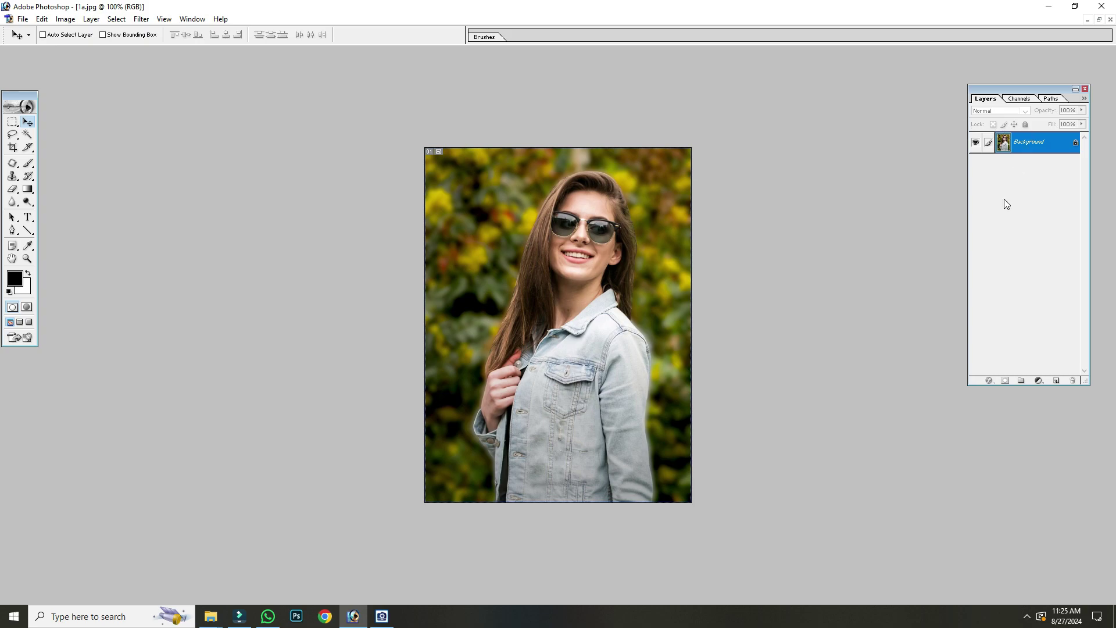
pyautogui.hotkey('shift', 'Tab')
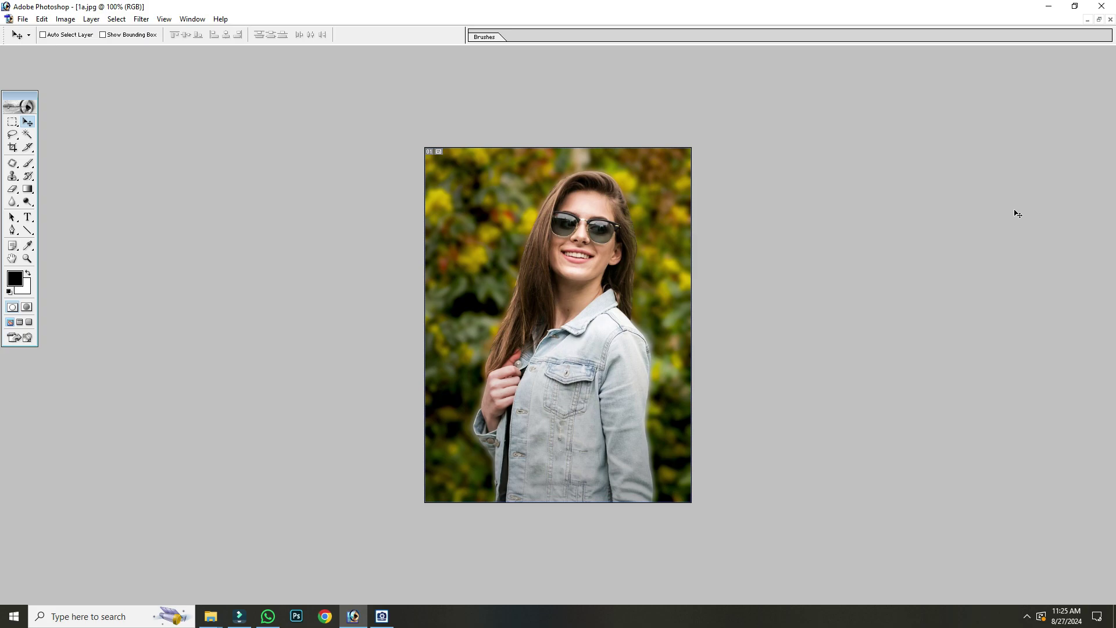
pyautogui.press('Tab')
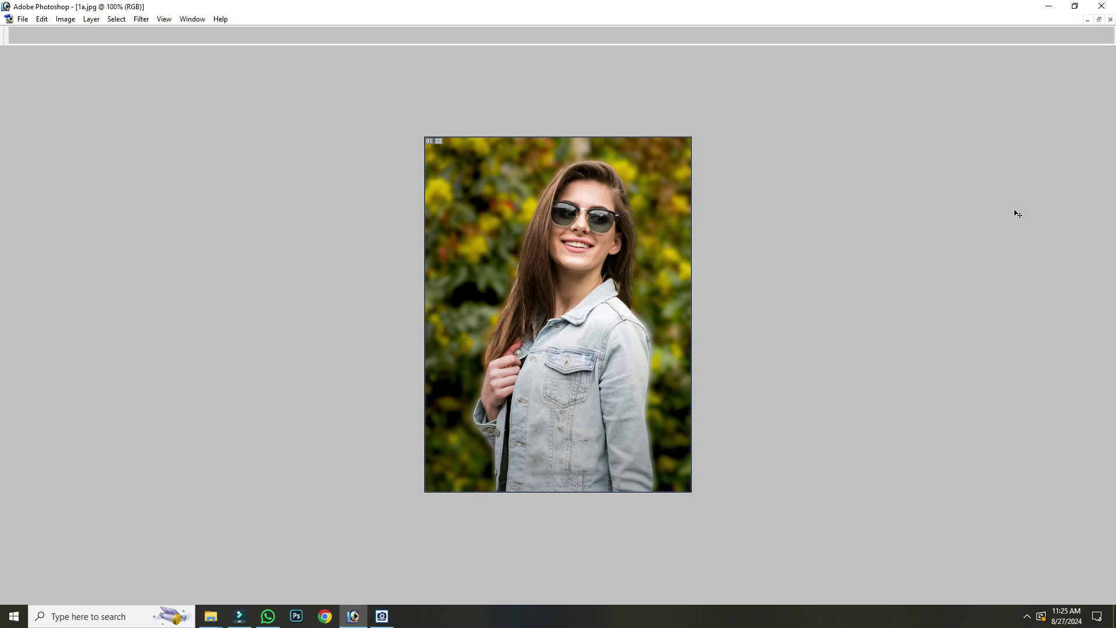
pyautogui.press('Tab')
pyautogui.press('Tab')
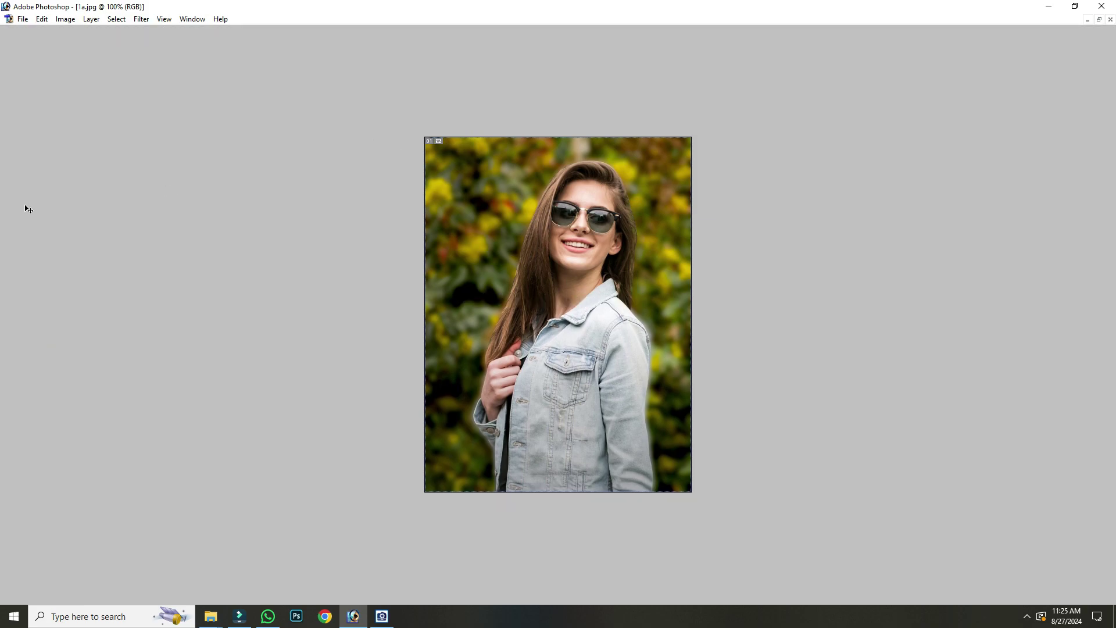
pyautogui.press('Tab')
pyautogui.press('Tab')
pyautogui.press('Tab')
pyautogui.press('Tab')
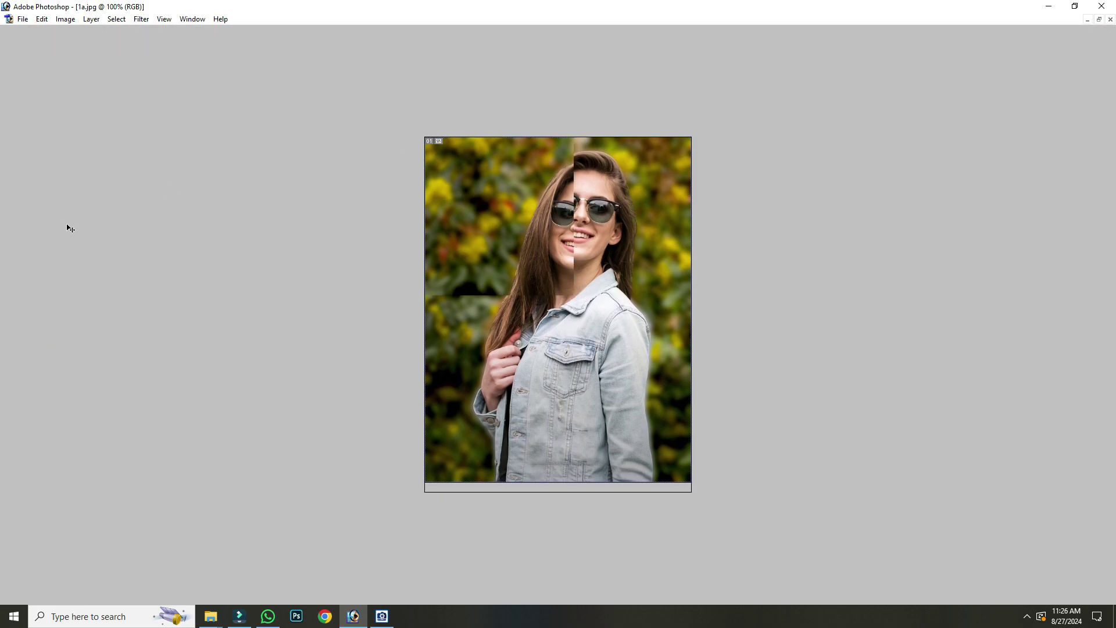
pyautogui.press('Tab')
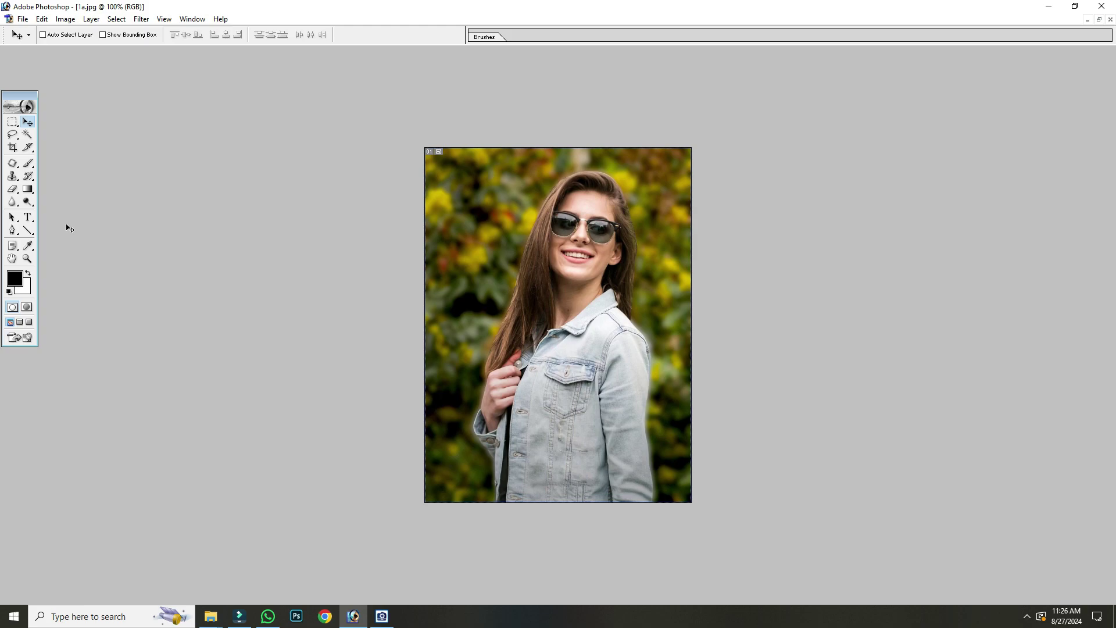
pyautogui.press('F7')
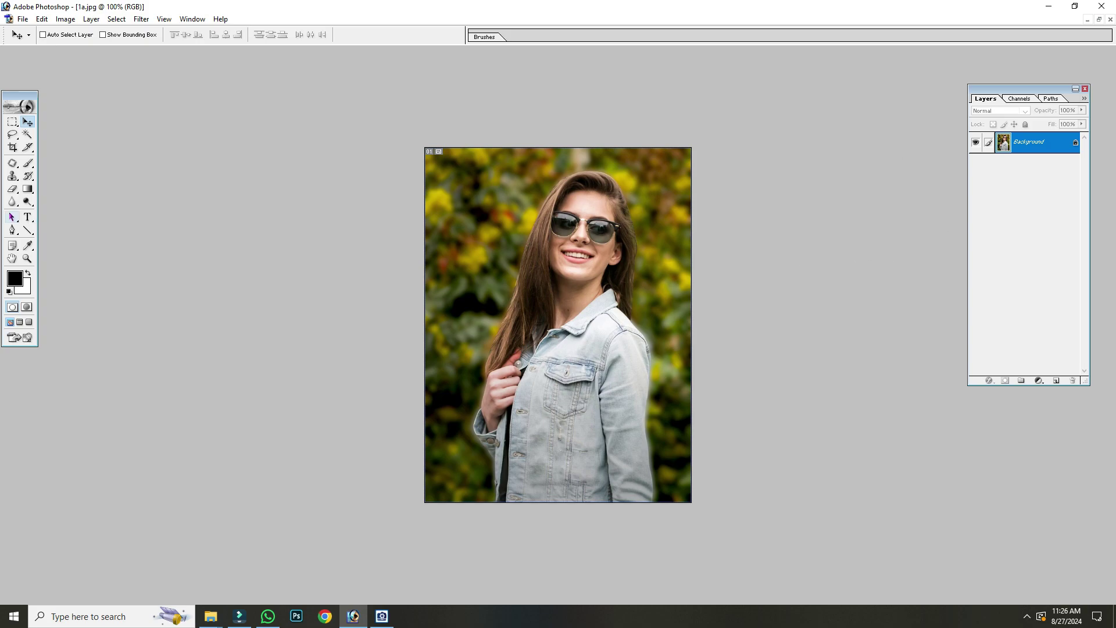
# Step: Reposition the toolbox and Layers palette slightly, and hide the toolbox and options bar while keeping the Layers palette shown
pyautogui.moveTo(21, 100); pyautogui.dragTo(21, 86)
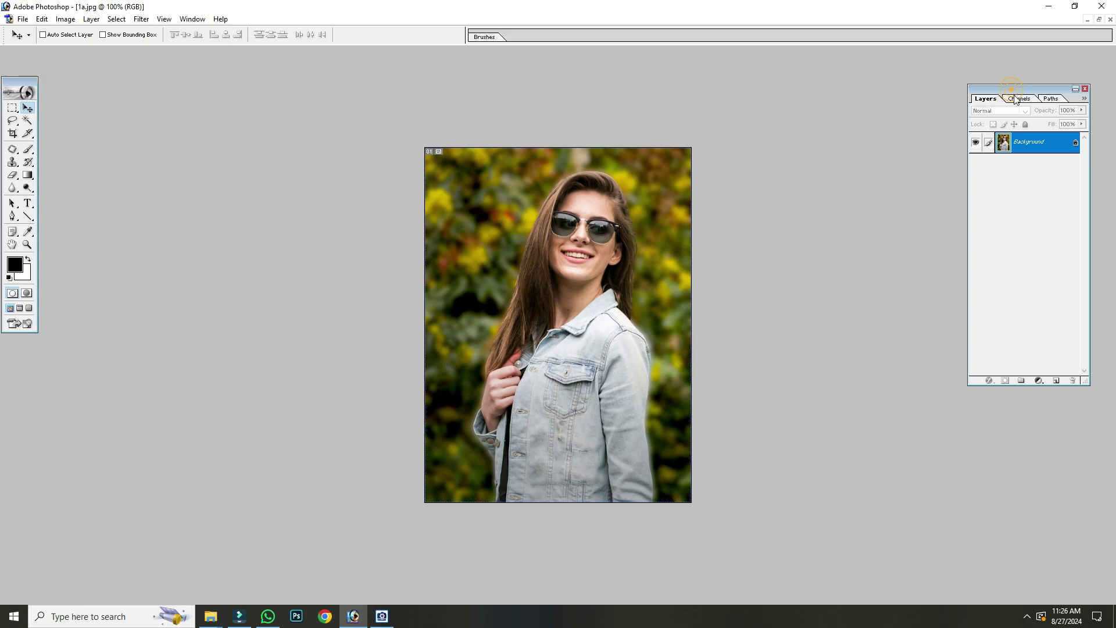
pyautogui.moveTo(1016, 91); pyautogui.dragTo(1017, 100)
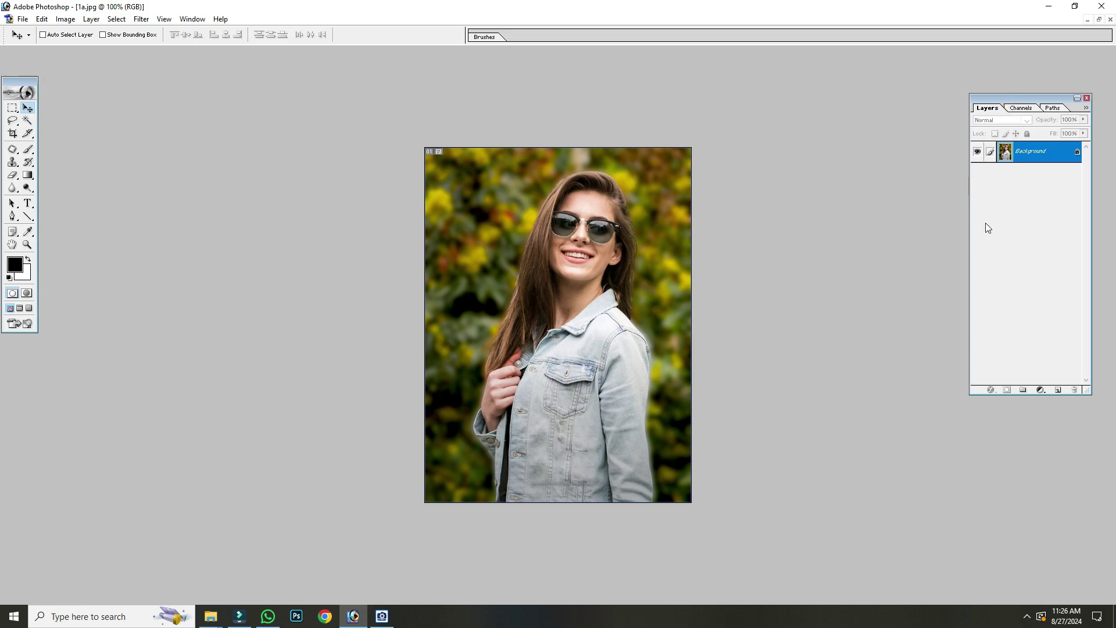
pyautogui.press('Tab')
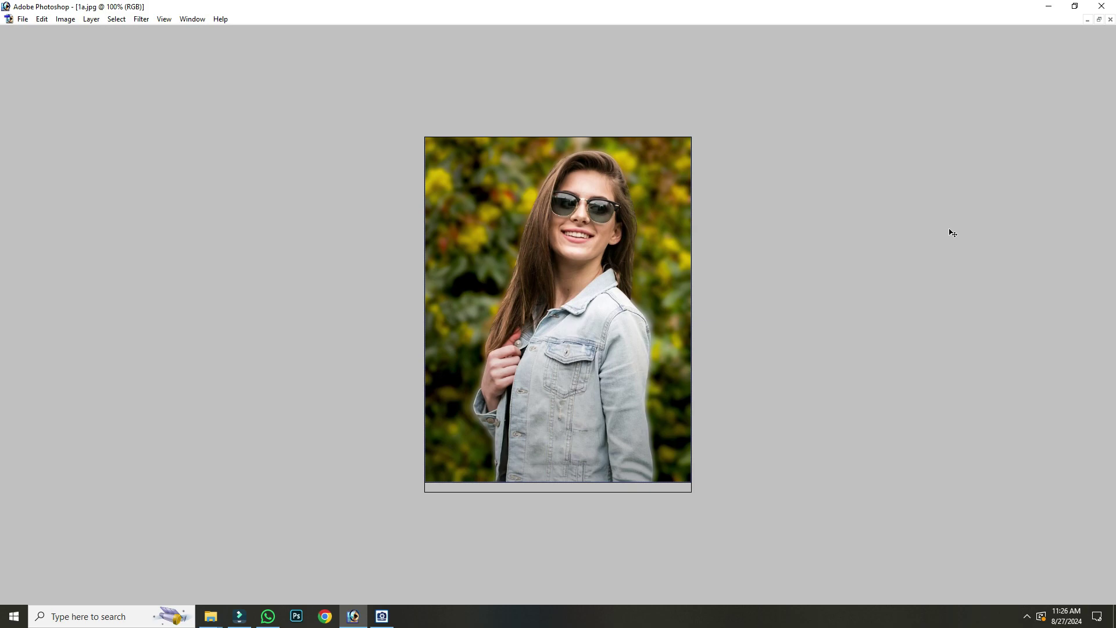
pyautogui.hotkey('shift', 'Tab')
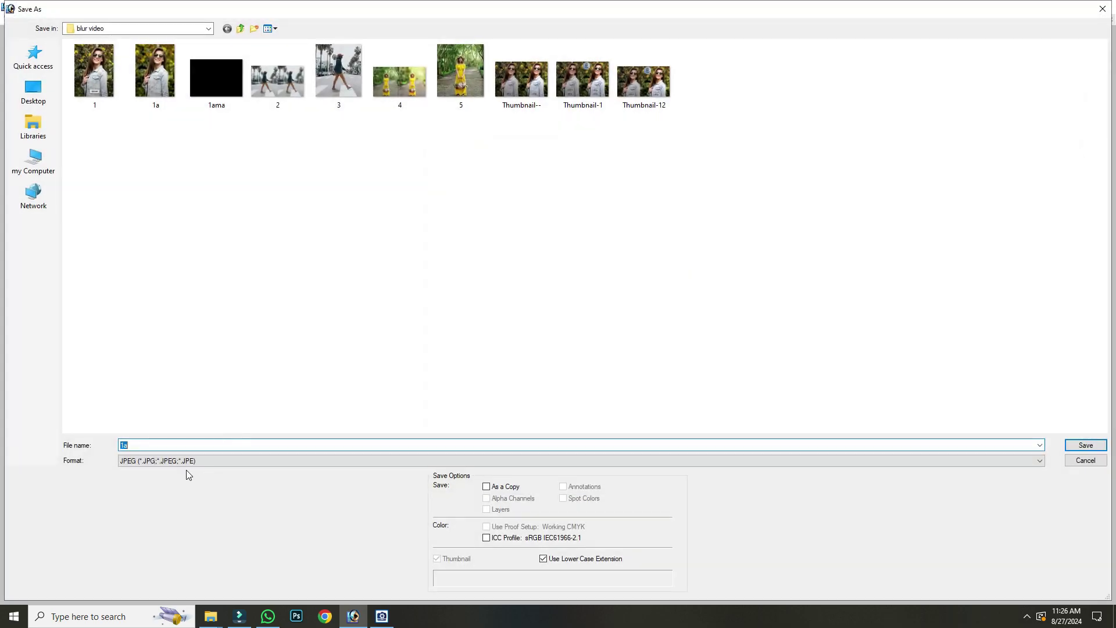
# Step: Check the save format options for the flattened 1a image and leave without saving
pyautogui.click(180, 462)
pyautogui.click(180, 462)
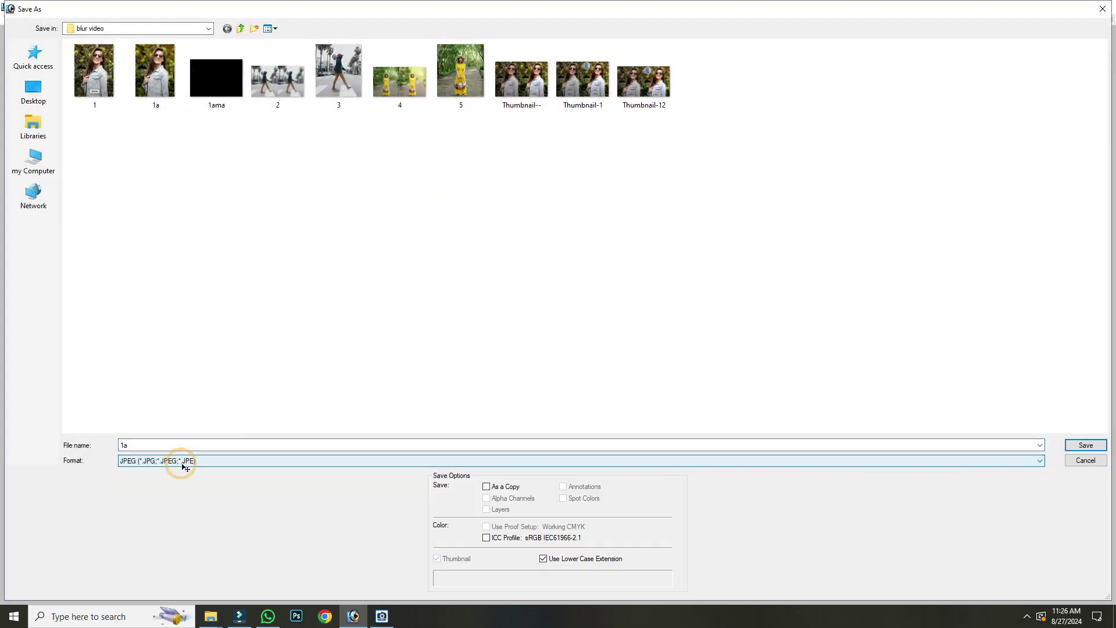
pyautogui.press('Escape')
# Step: Convert the locked Background into a regular layer named Layer 0
pyautogui.doubleClick(1067, 150)
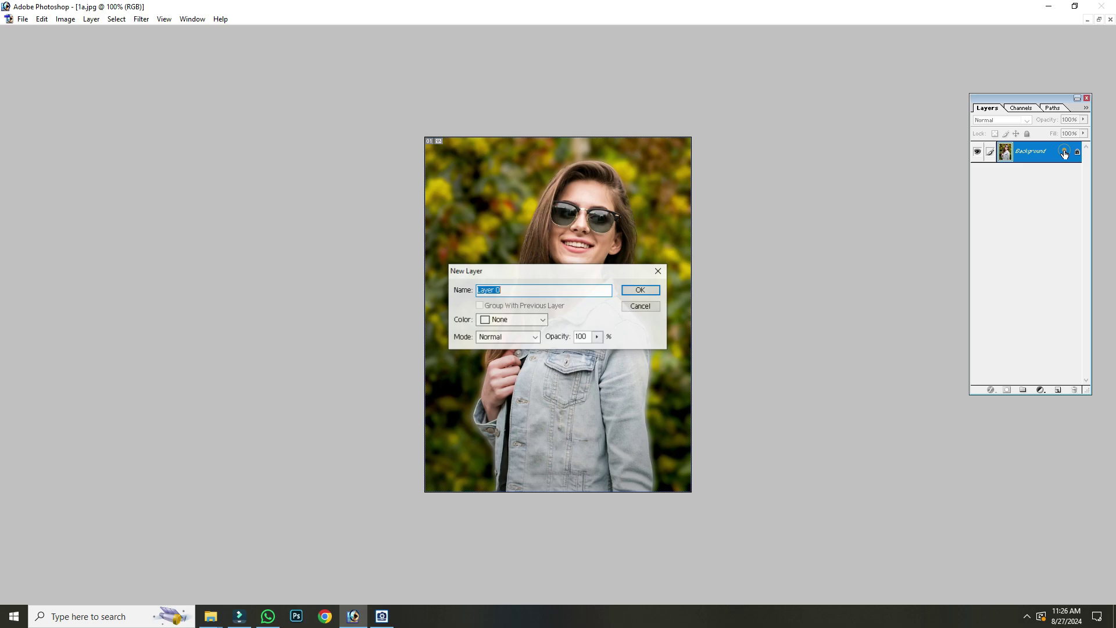
pyautogui.press('Return')
# Step: Examine the save format and layer options for the unlocked-layer version of 1a and leave without saving
pyautogui.hotkey('ctrl', 'shift', 's')
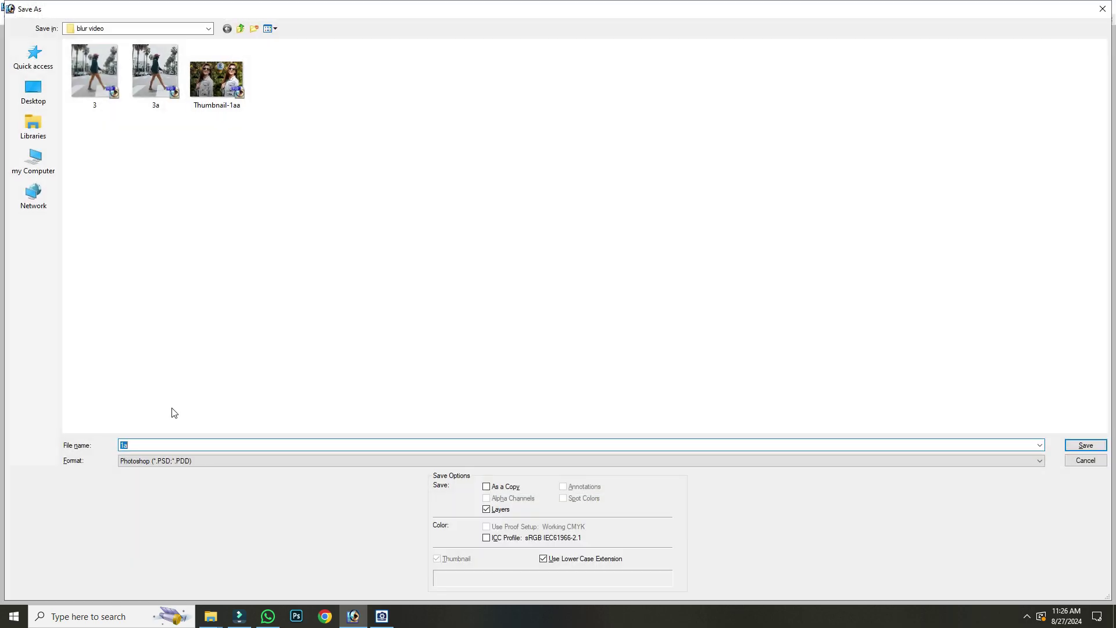
pyautogui.click(199, 469)
pyautogui.click(199, 466)
pyautogui.click(484, 332)
pyautogui.press('Escape')
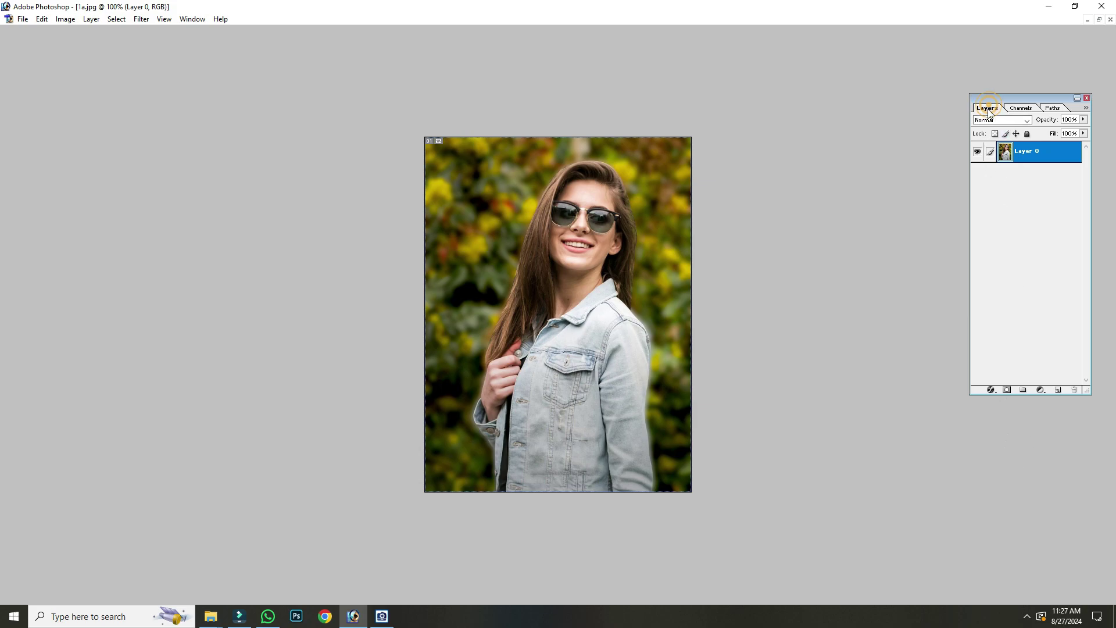
# Step: Move the Layers palette slightly toward the image and view the document's channels and paths
pyautogui.moveTo(984, 102); pyautogui.dragTo(958, 103)
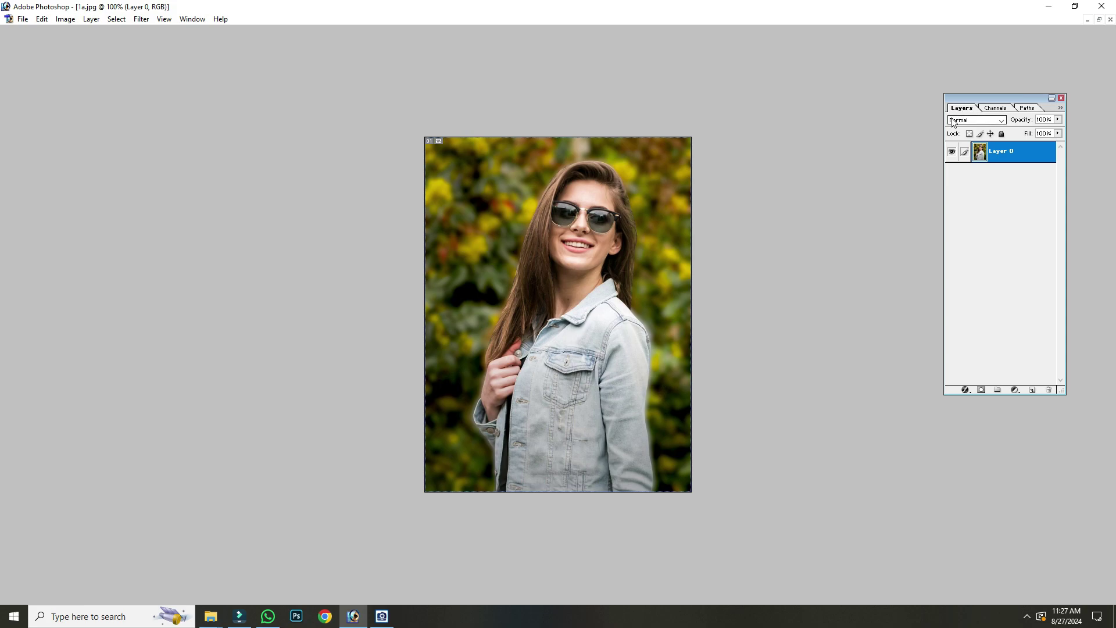
pyautogui.click(968, 107)
pyautogui.click(1005, 109)
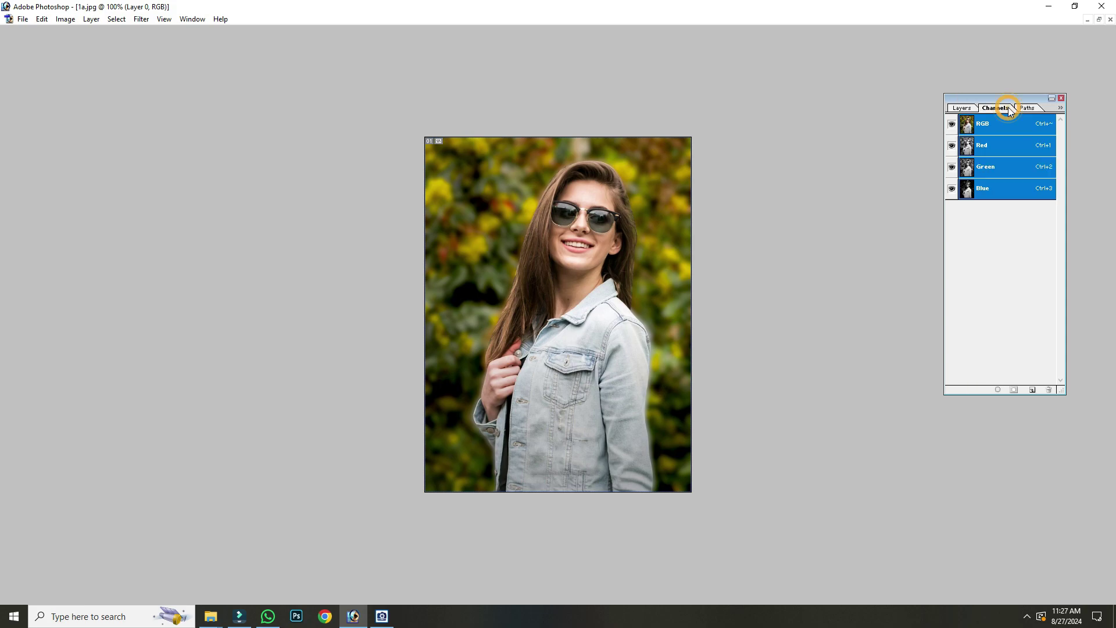
pyautogui.click(1029, 108)
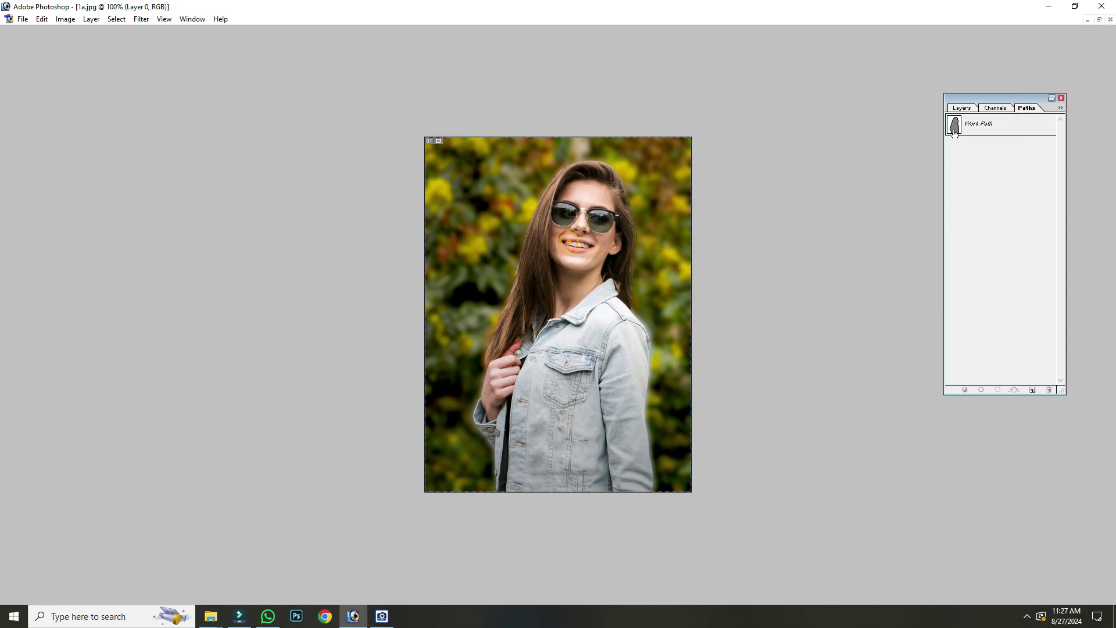
pyautogui.click(957, 108)
pyautogui.click(1033, 109)
# Step: Display the Work Path outline around the woman, return to the layers, and hide the outline
pyautogui.click(987, 128)
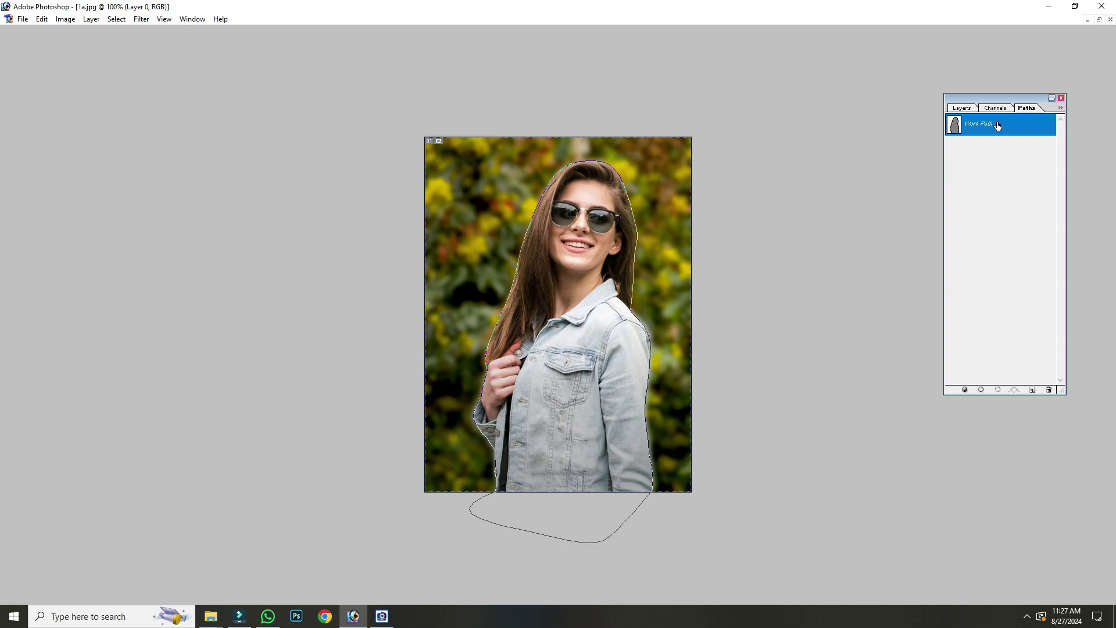
pyautogui.click(961, 109)
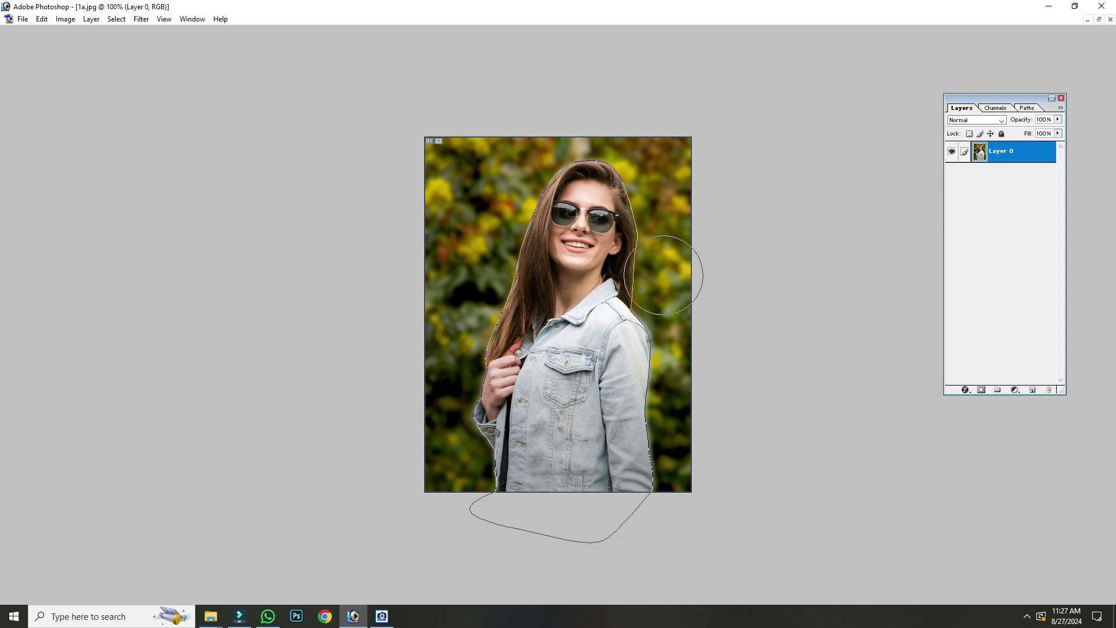
pyautogui.hotkey('ctrl', 'h')
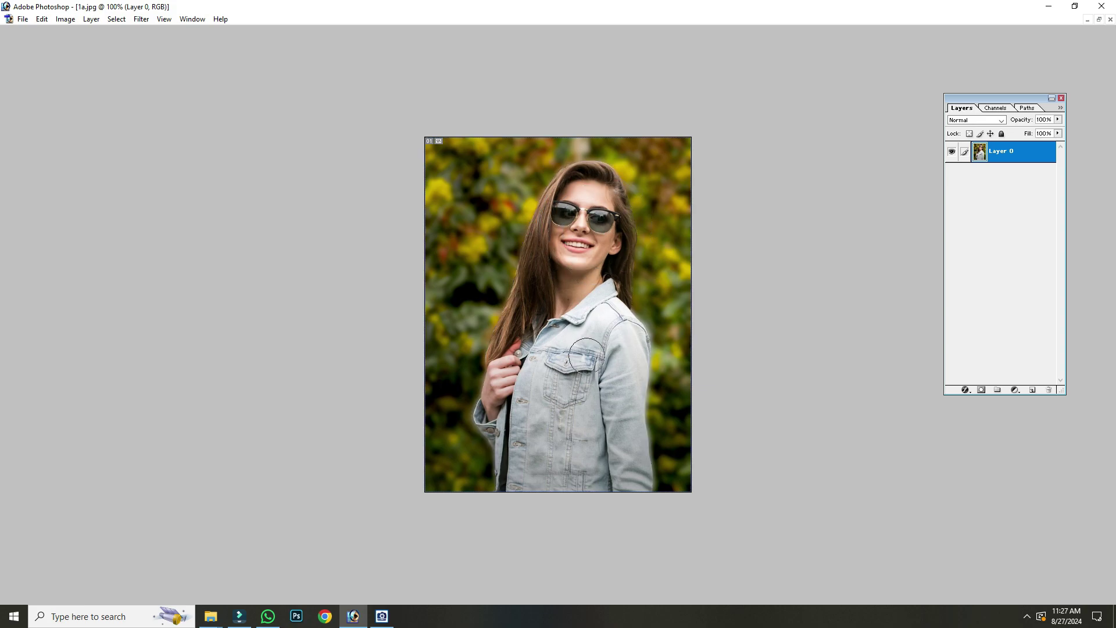
# Step: Try black brush strokes over the portrait and a white fill of Layer 0, undoing each change
pyautogui.moveTo(586, 355)
pyautogui.mouseDown()
pyautogui.moveTo(651, 340)
pyautogui.moveTo(680, 349)
pyautogui.mouseUp()
pyautogui.hotkey('ctrl', 'z')
pyautogui.moveTo(474, 299)
pyautogui.mouseDown()
pyautogui.moveTo(500, 150)
pyautogui.moveTo(658, 160)
pyautogui.moveTo(657, 342)
pyautogui.mouseUp()
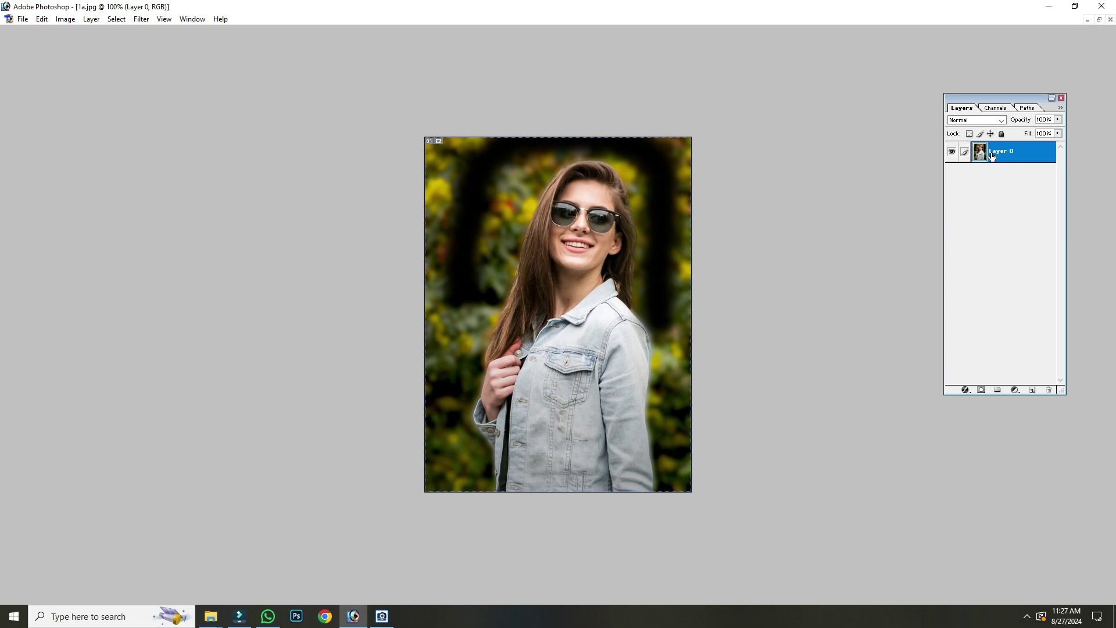
pyautogui.hotkey('ctrl', 'z')
pyautogui.hotkey('ctrl', 'Delete')
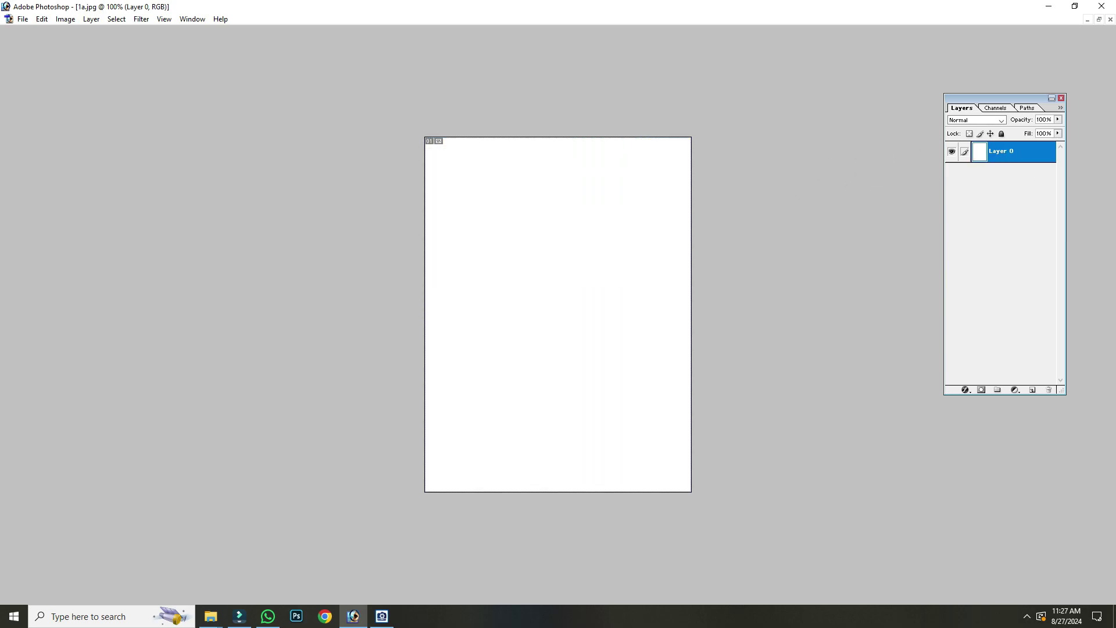
pyautogui.hotkey('ctrl', 'z')
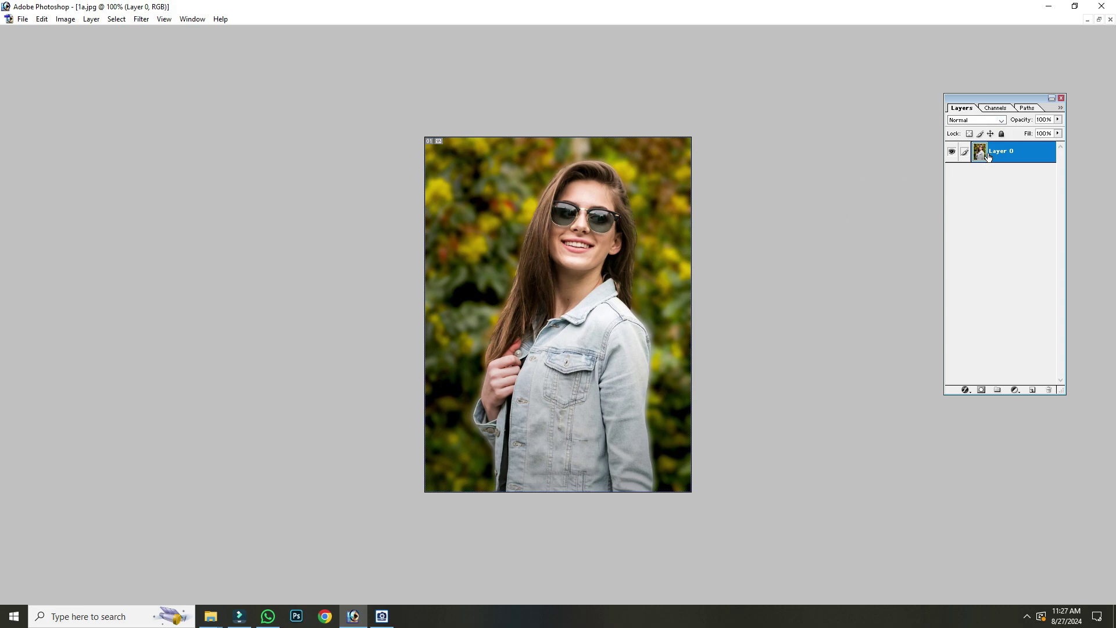
# Step: Examine the portrait's paths and channels, toggling the Red, Green, Blue and composite RGB channels to compare their views
pyautogui.click(1026, 108)
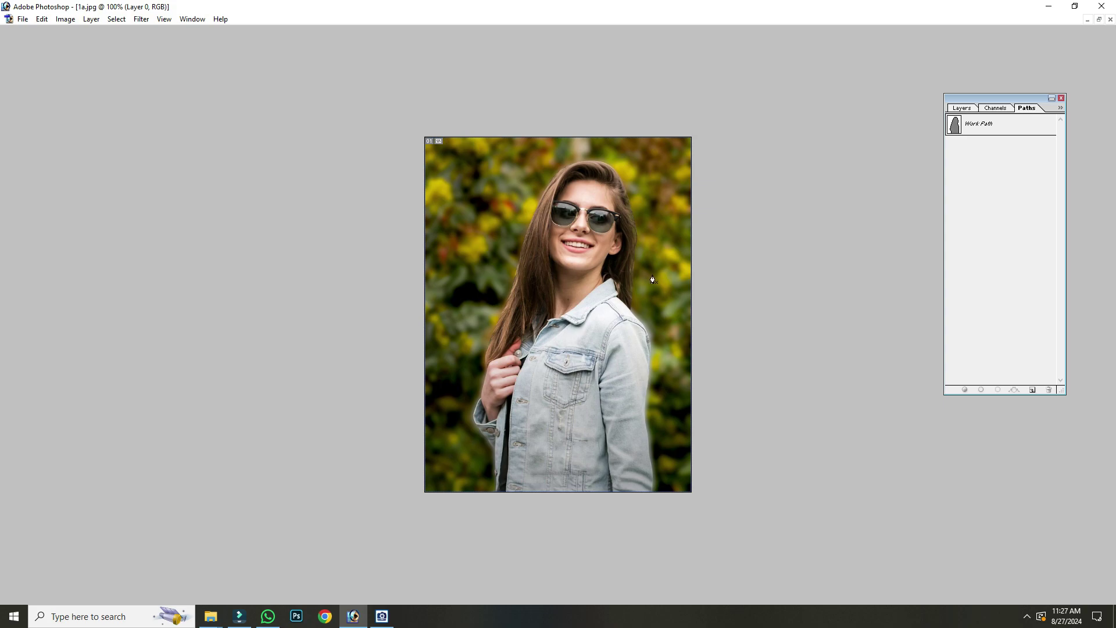
pyautogui.click(963, 108)
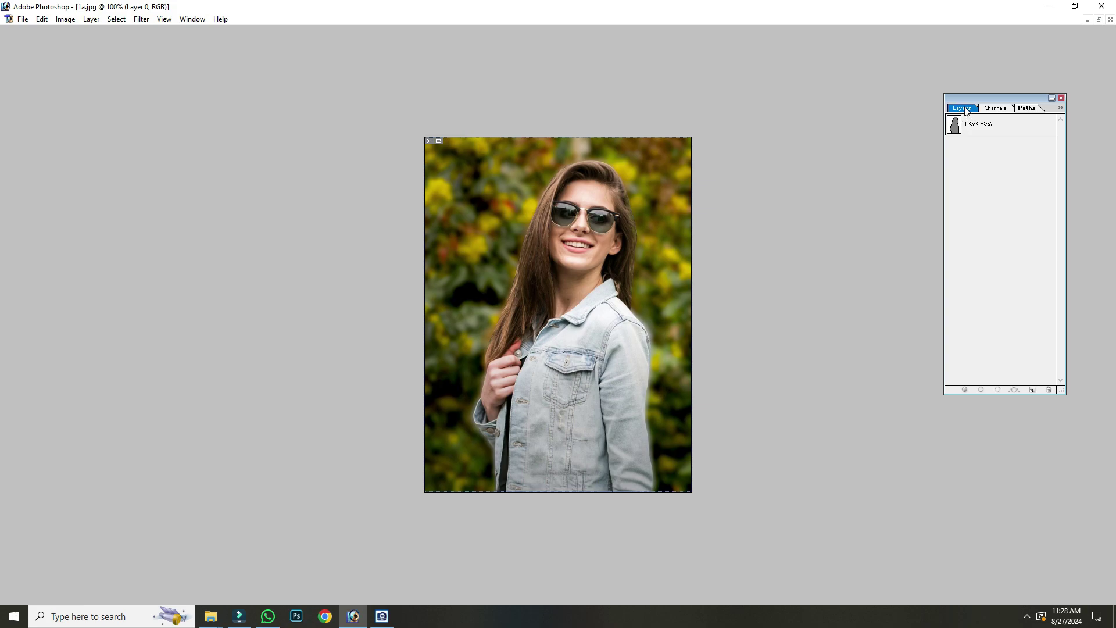
pyautogui.click(1004, 109)
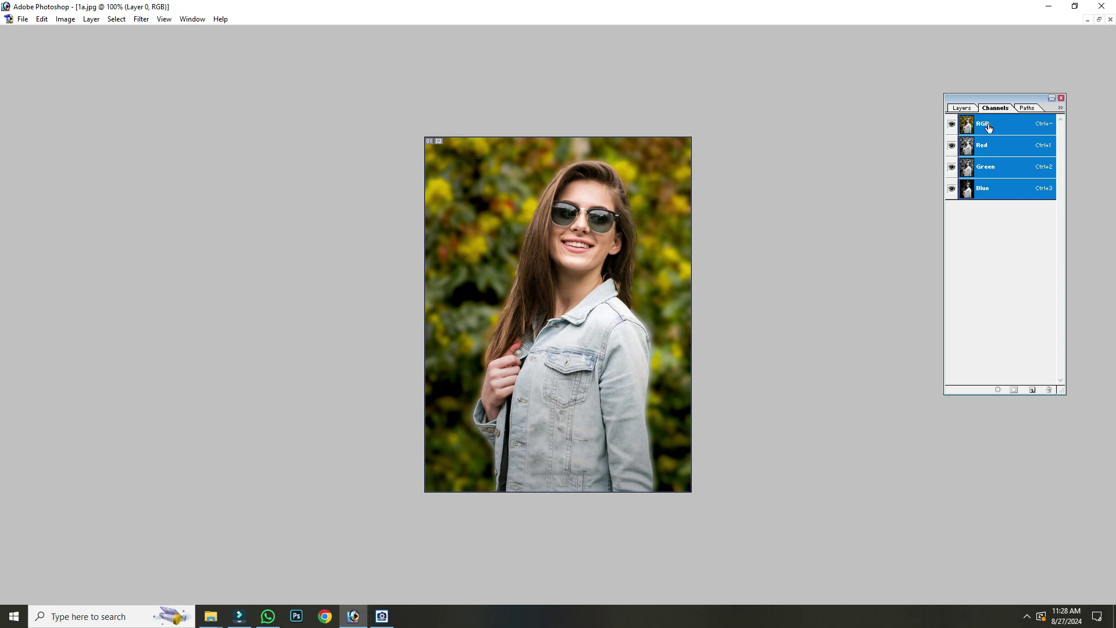
pyautogui.click(951, 123)
pyautogui.click(980, 187)
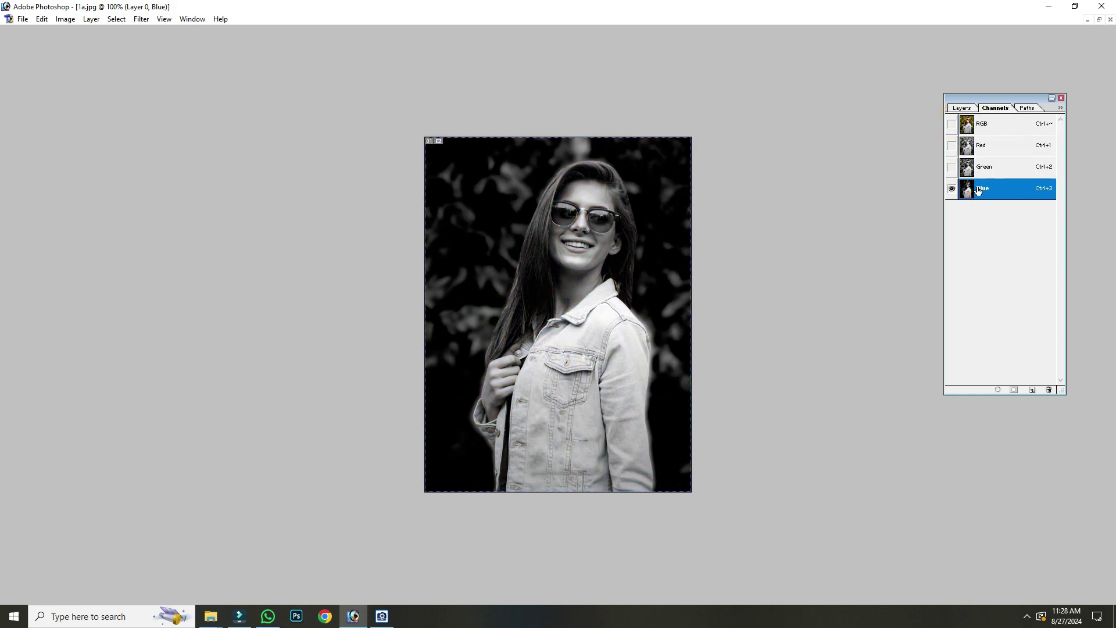
pyautogui.moveTo(952, 166); pyautogui.dragTo(953, 141)
pyautogui.click(952, 123)
pyautogui.moveTo(950, 167); pyautogui.dragTo(953, 143)
pyautogui.click(984, 126)
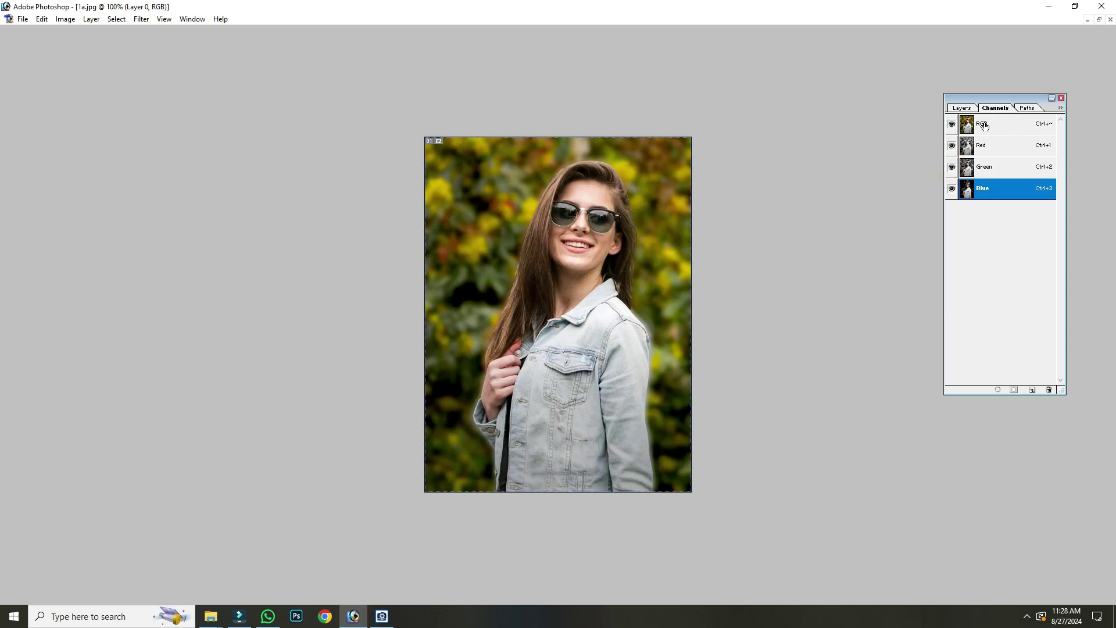
# Step: Isolate the Blue channel and load its bright areas as a selection
pyautogui.click(985, 191)
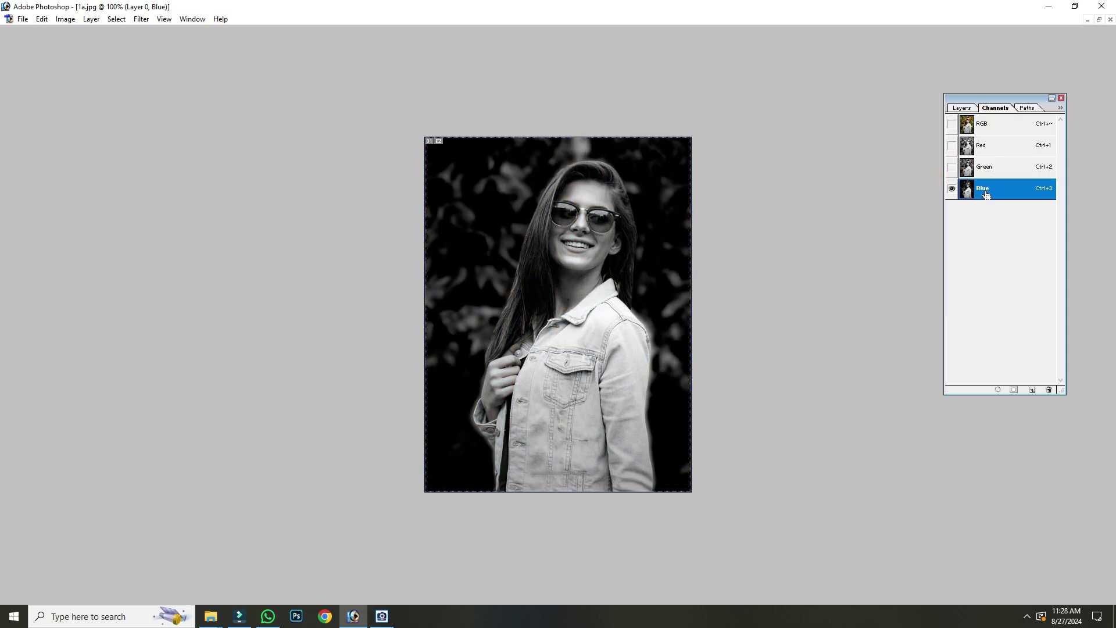
pyautogui.keyDown('ctrl'); pyautogui.click(986, 194); pyautogui.keyUp('ctrl')
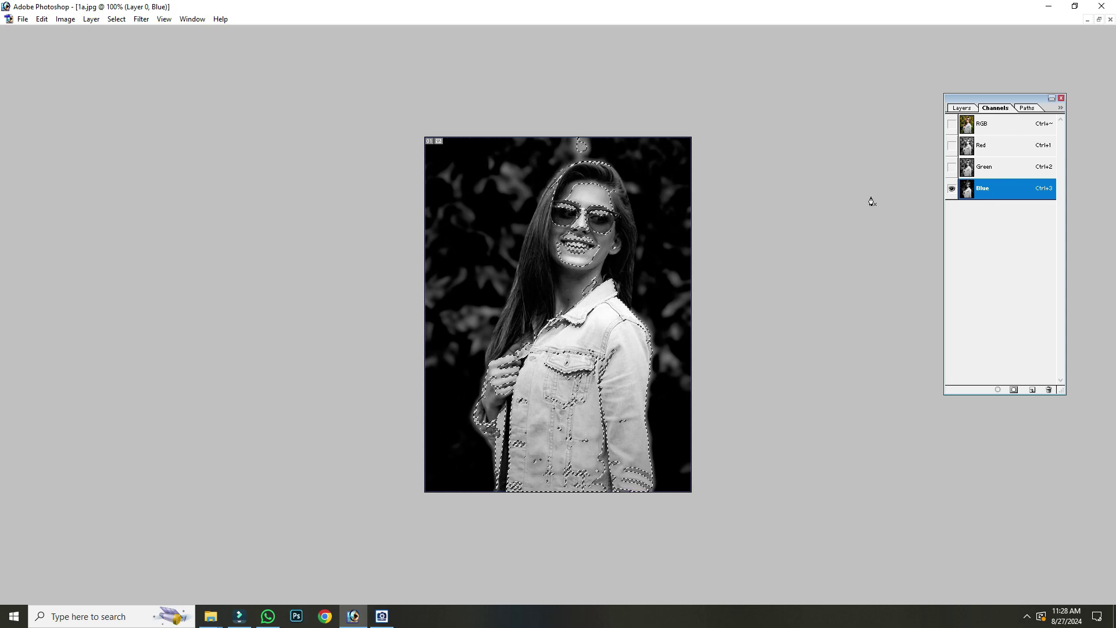
# Step: Load the Green channel's bright areas as a selection, show all color channels, and load the Red channel's selection instead
pyautogui.click(962, 167)
pyautogui.keyDown('ctrl'); pyautogui.click(981, 168); pyautogui.keyUp('ctrl')
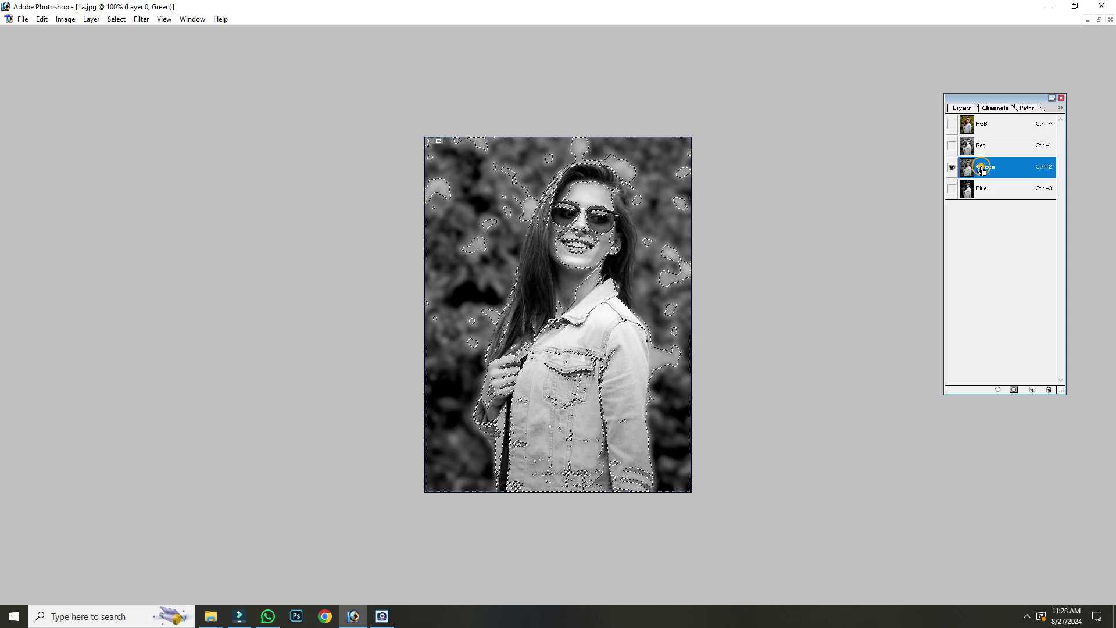
pyautogui.click(952, 145)
pyautogui.click(951, 124)
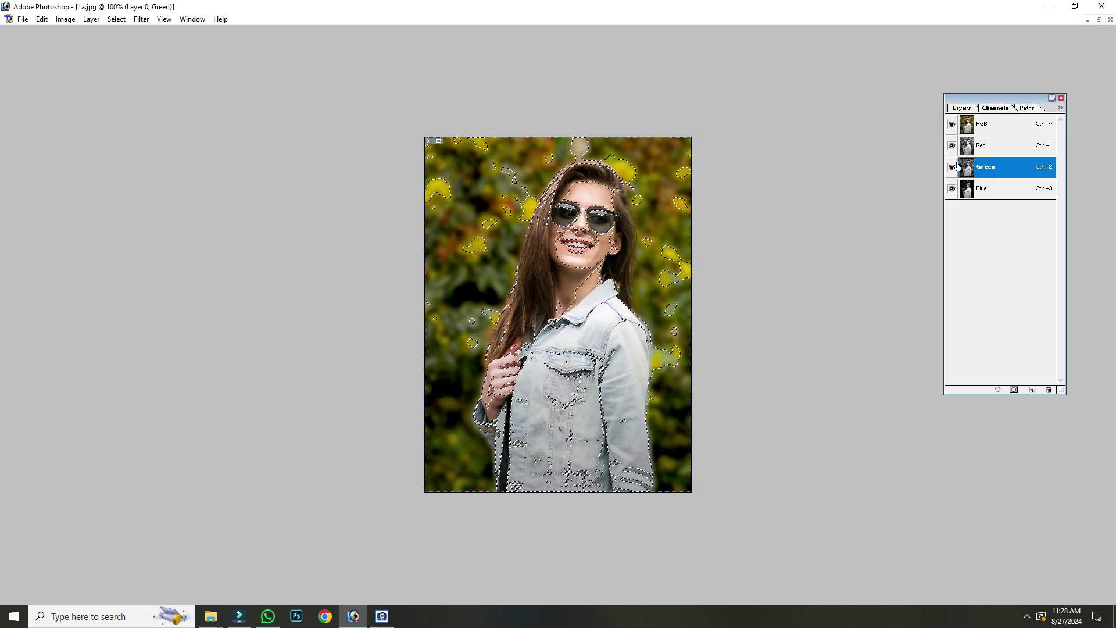
pyautogui.click(974, 146)
pyautogui.keyDown('ctrl'); pyautogui.click(977, 150); pyautogui.keyUp('ctrl')
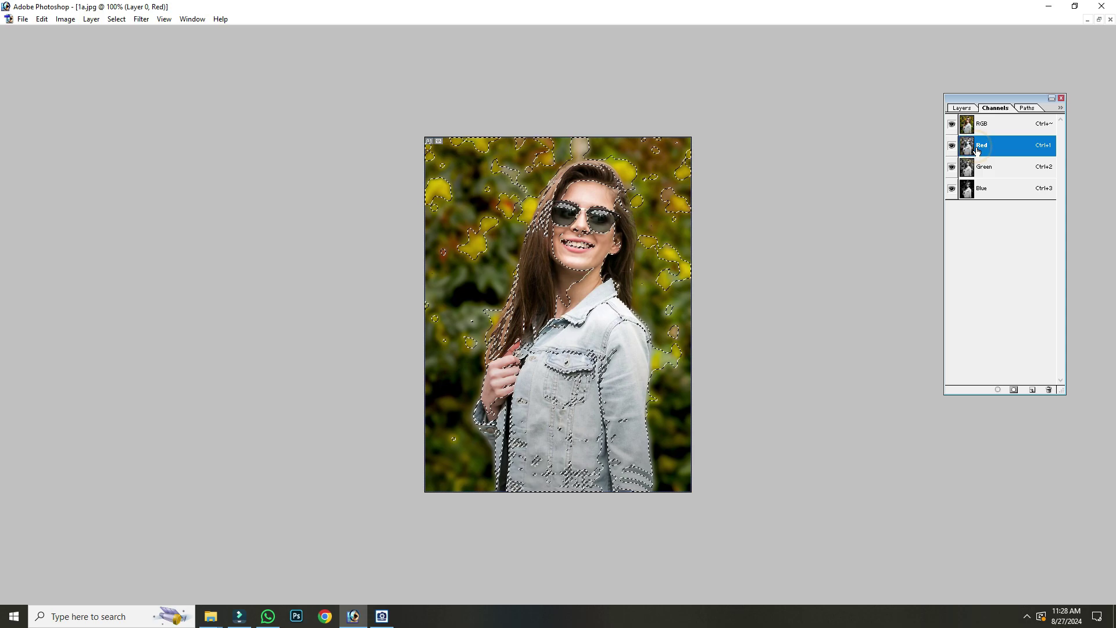
# Step: Compare the composite RGB view with the Blue channel alone and return to the composite
pyautogui.click(981, 128)
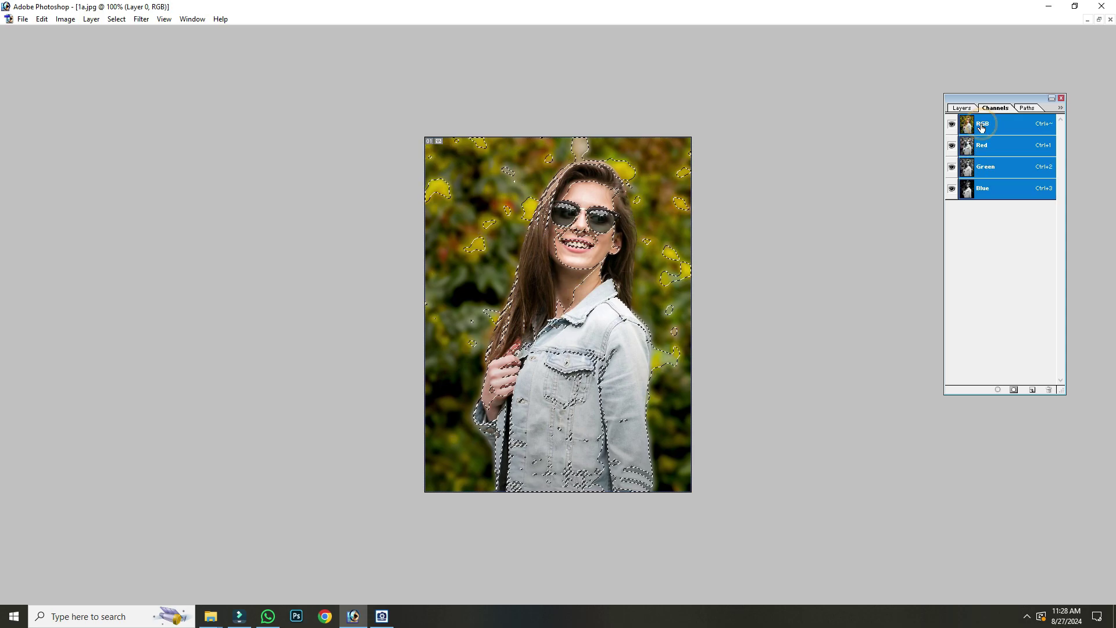
pyautogui.click(979, 190)
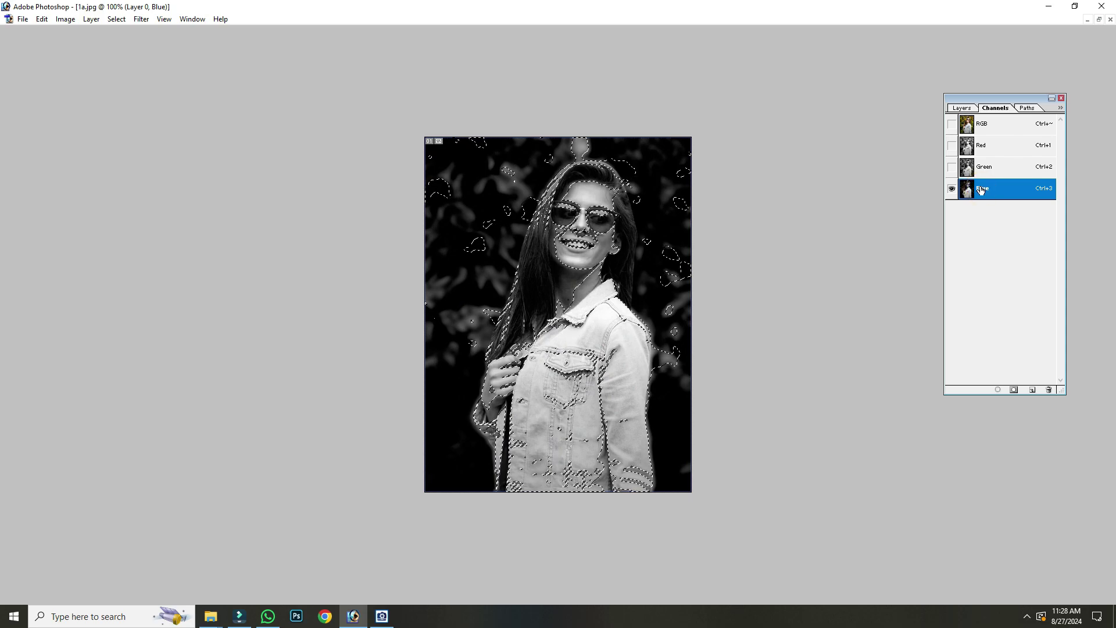
pyautogui.click(981, 133)
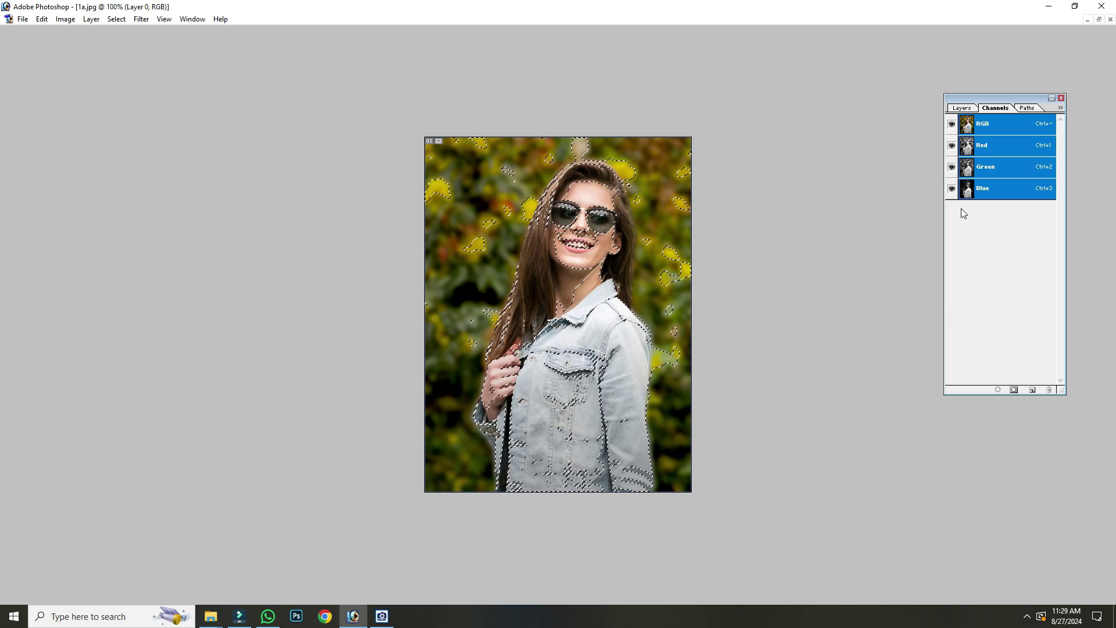
# Step: Try a highlights Color Balance of red +7 and blue +50 on Layer 0 within the Green channel's selection, and deselect
pyautogui.keyDown('ctrl'); pyautogui.click(972, 166); pyautogui.keyUp('ctrl')
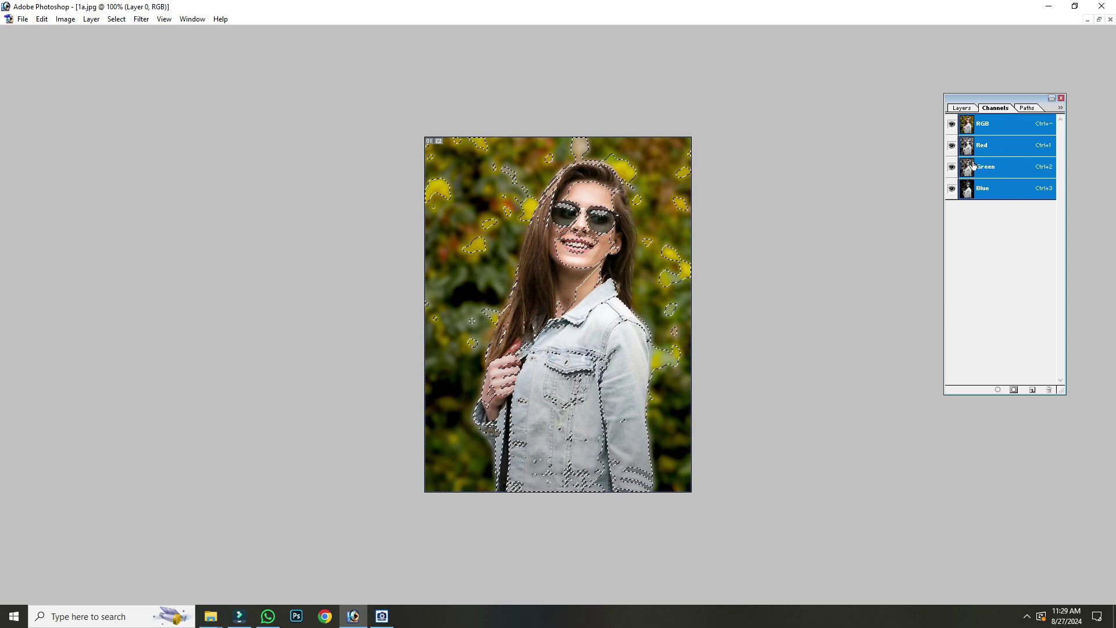
pyautogui.click(961, 107)
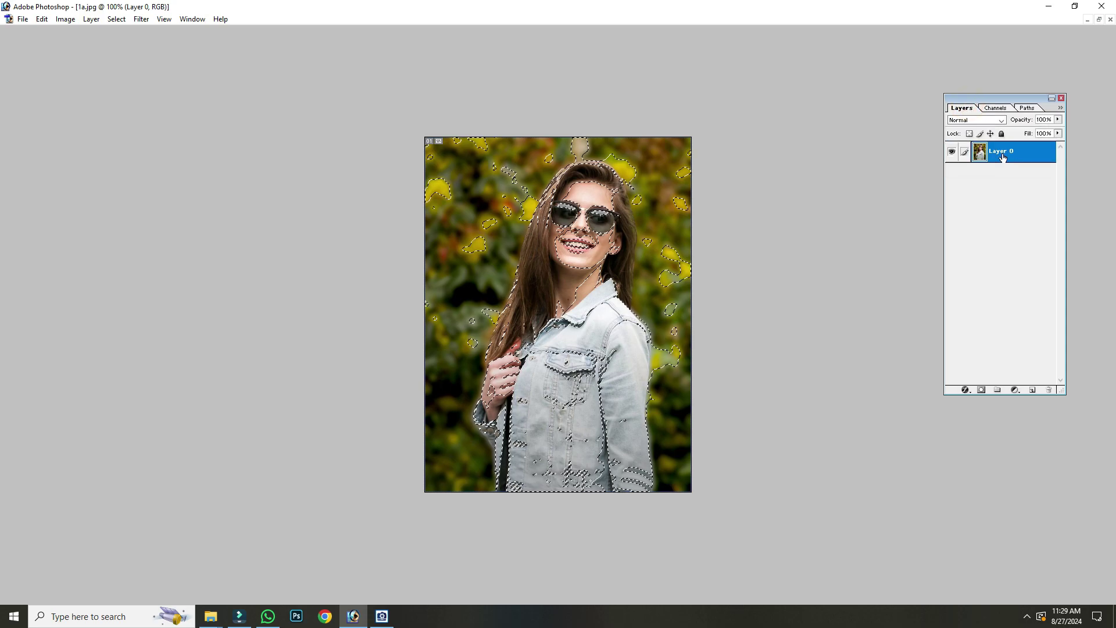
pyautogui.click(1002, 156)
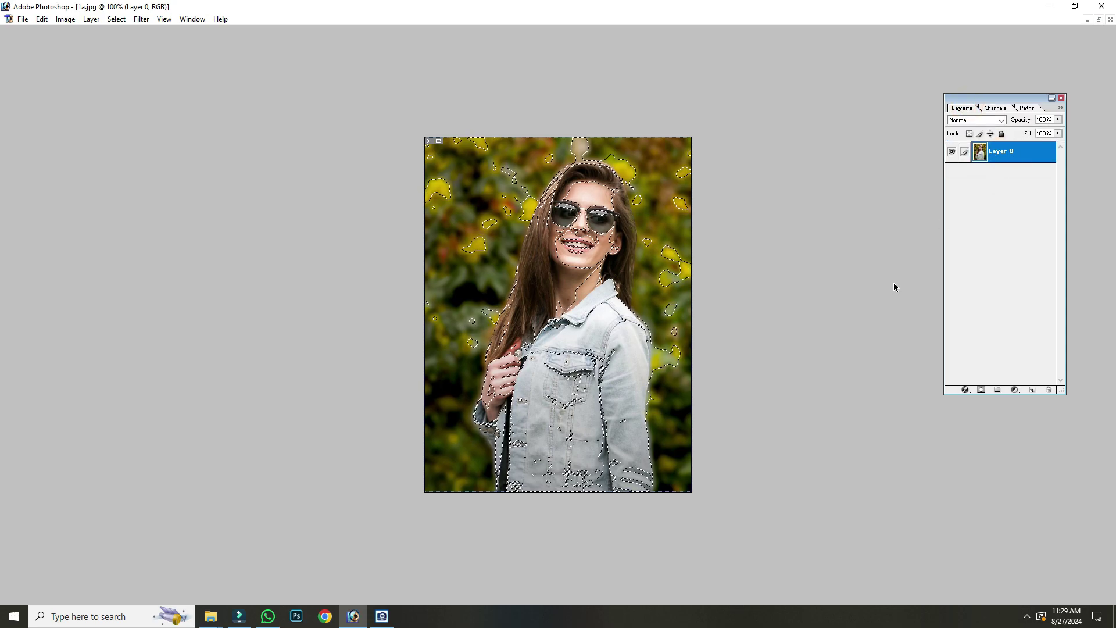
pyautogui.hotkey('ctrl', 'b')
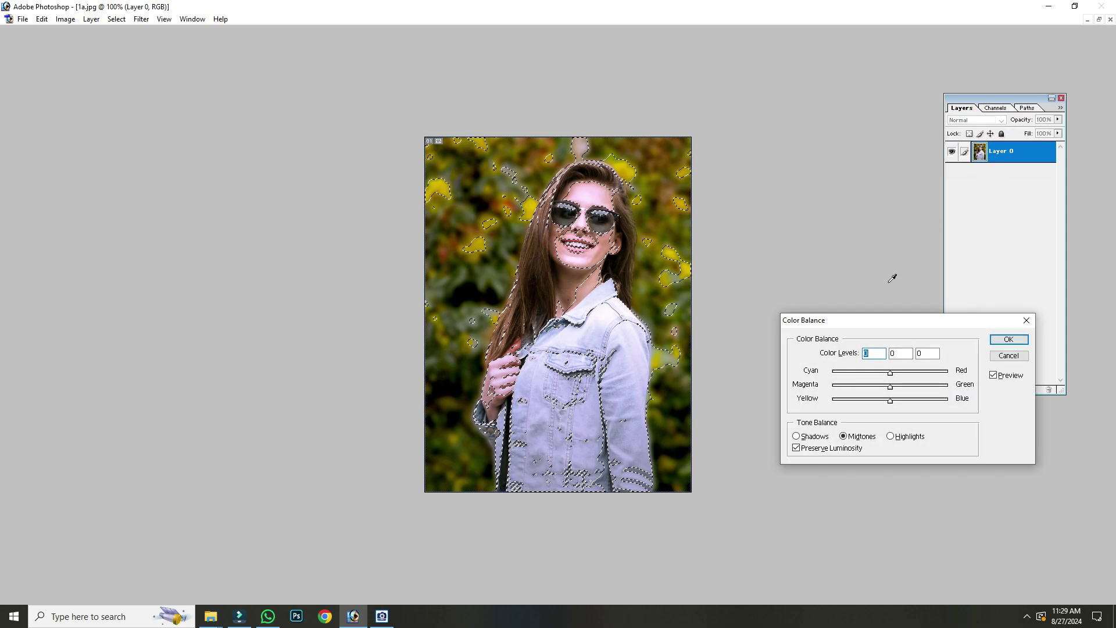
pyautogui.click(903, 436)
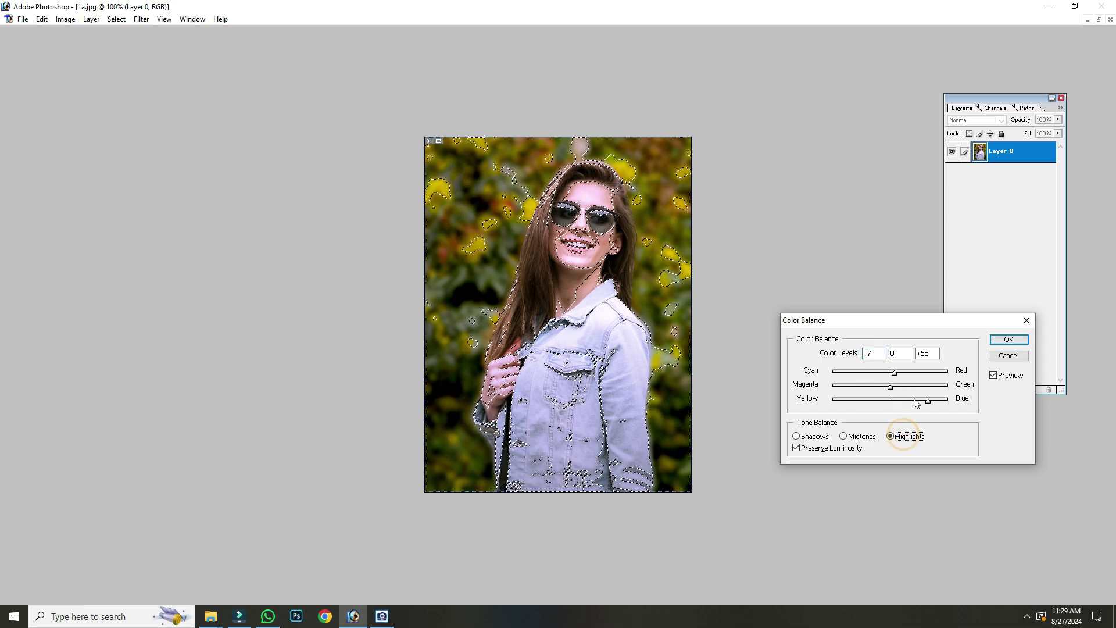
pyautogui.moveTo(928, 400); pyautogui.dragTo(919, 401)
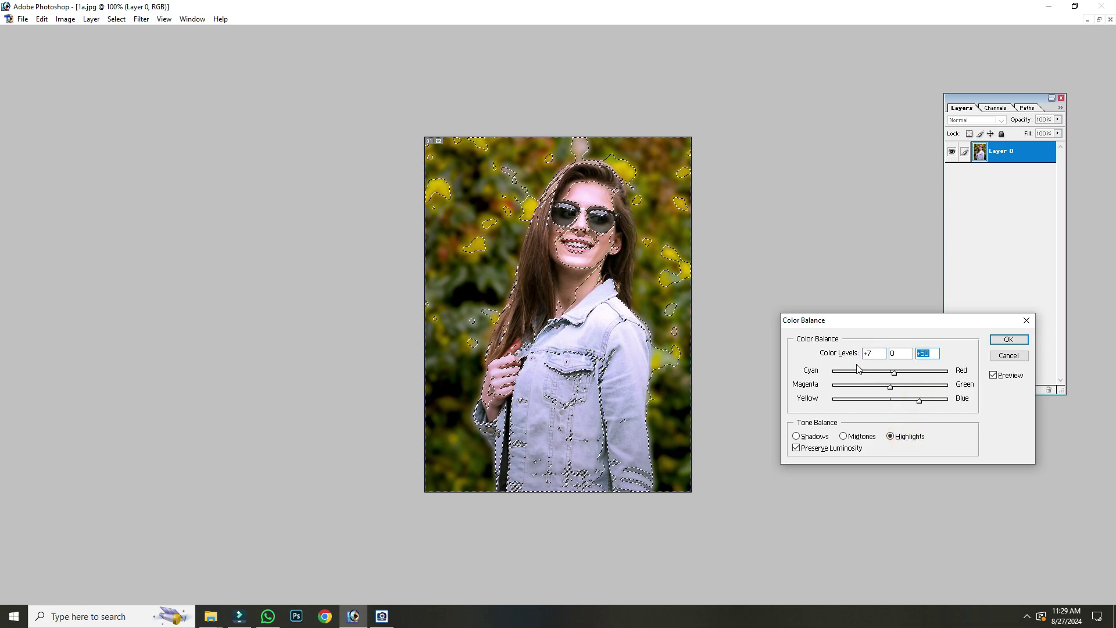
pyautogui.press('Return')
pyautogui.hotkey('ctrl', 'd')
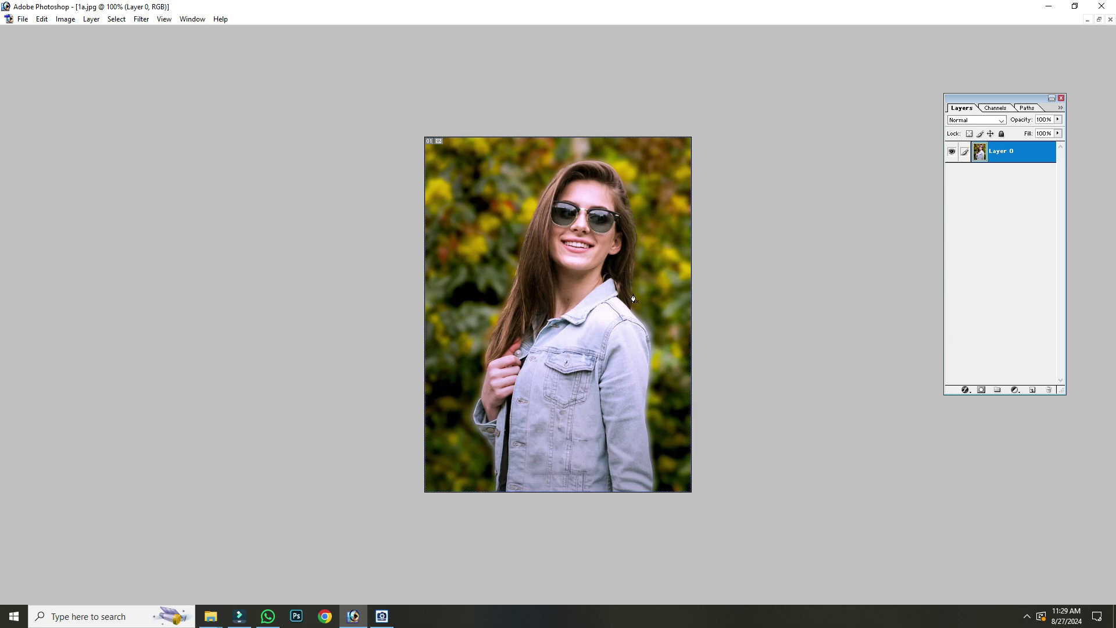
# Step: Duplicate Layer 0 with the portrait enlarged to 200%
pyautogui.press('z')
pyautogui.click(577, 219)
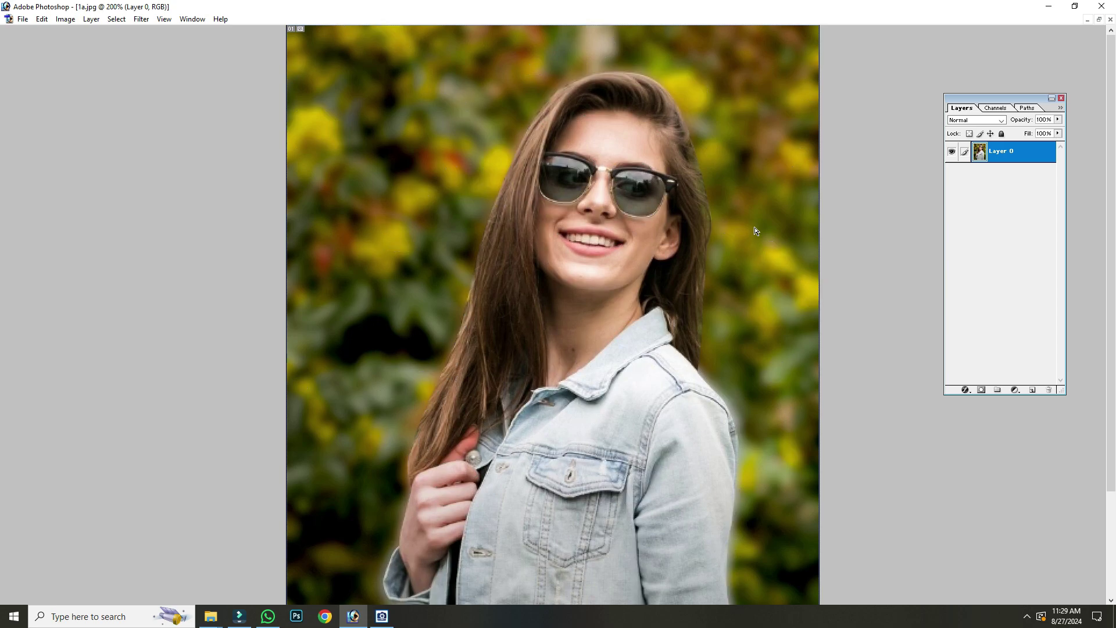
pyautogui.hotkey('ctrl', 'j')
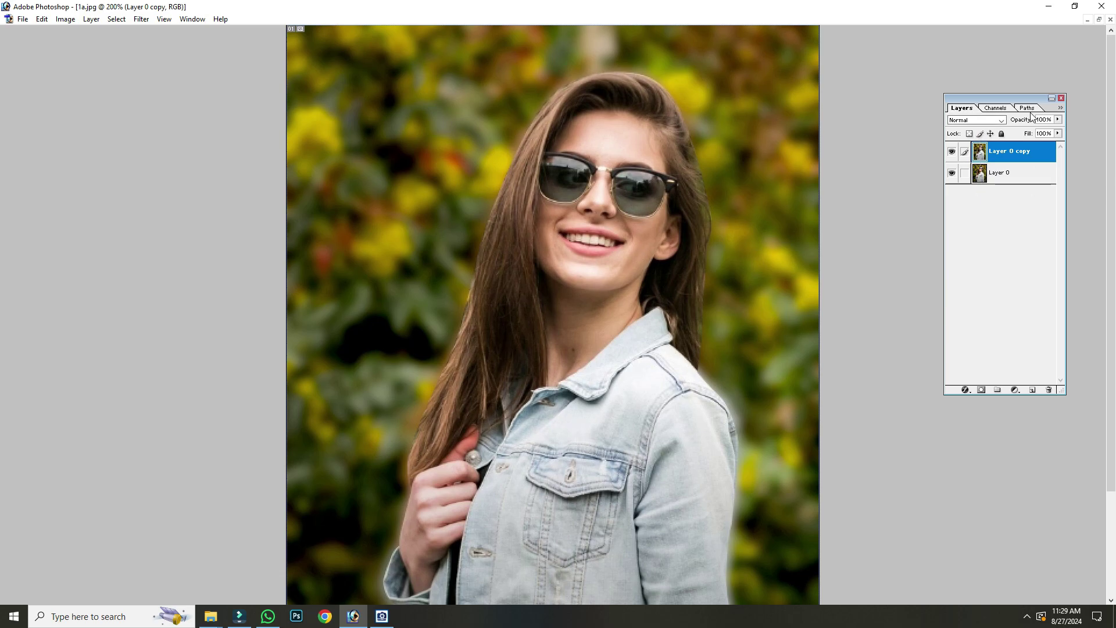
# Step: Load the Green channel's bright areas as a selection on the duplicate layer and feather it by 2 pixels
pyautogui.click(995, 108)
pyautogui.keyDown('ctrl'); pyautogui.click(981, 173); pyautogui.keyUp('ctrl')
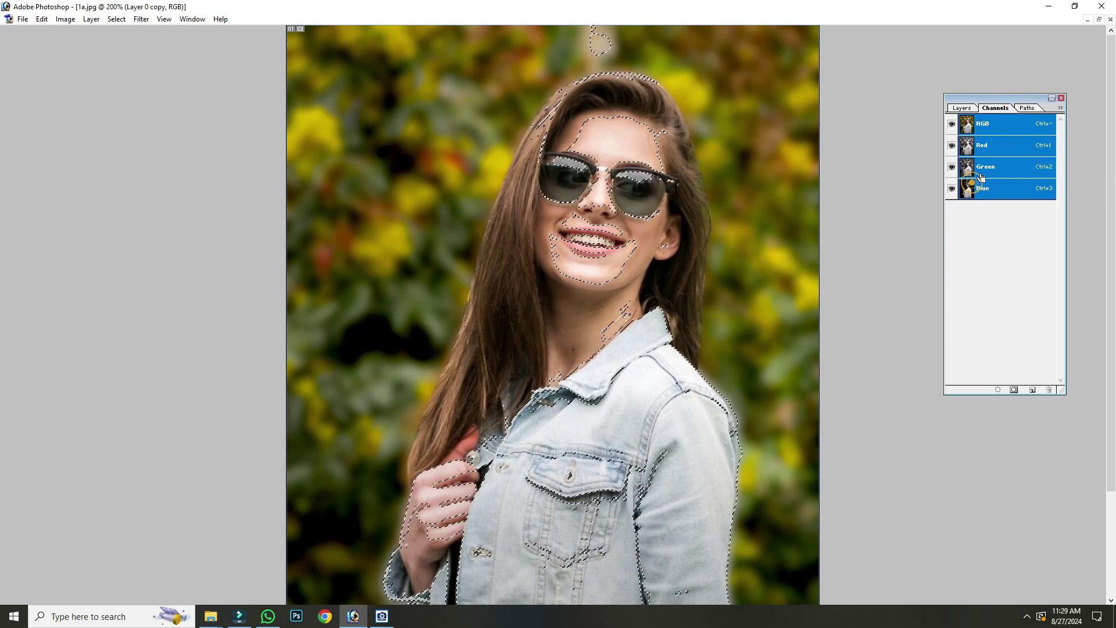
pyautogui.hotkey('ctrl', 'alt', 'd')
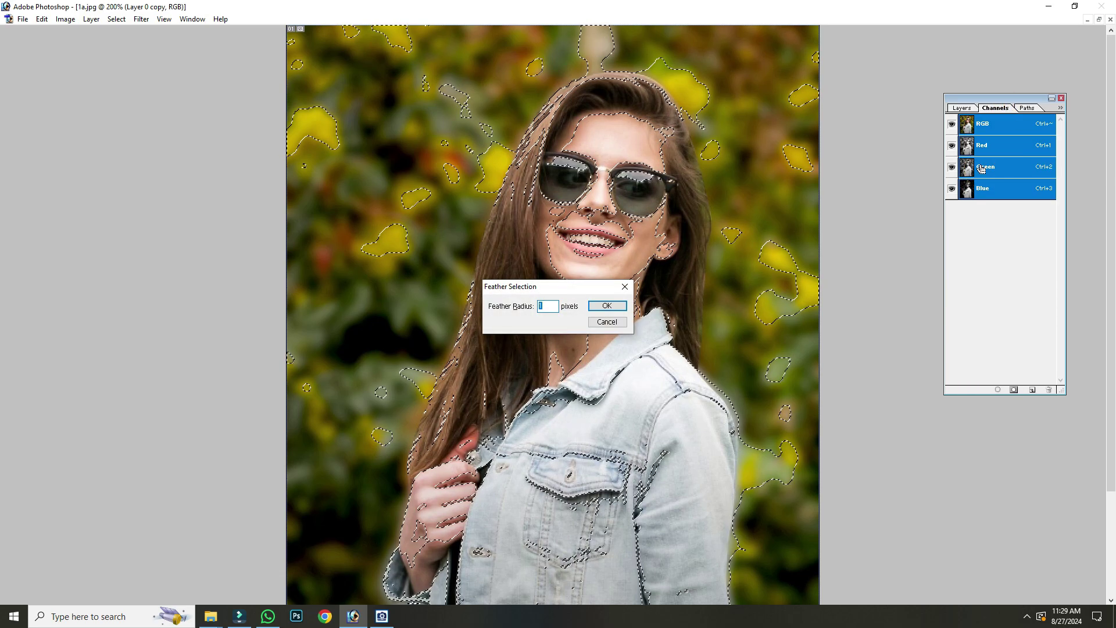
pyautogui.press('Return')
pyautogui.hotkey('ctrl', 'alt', 'd')
pyautogui.write('2')
pyautogui.press('Return')
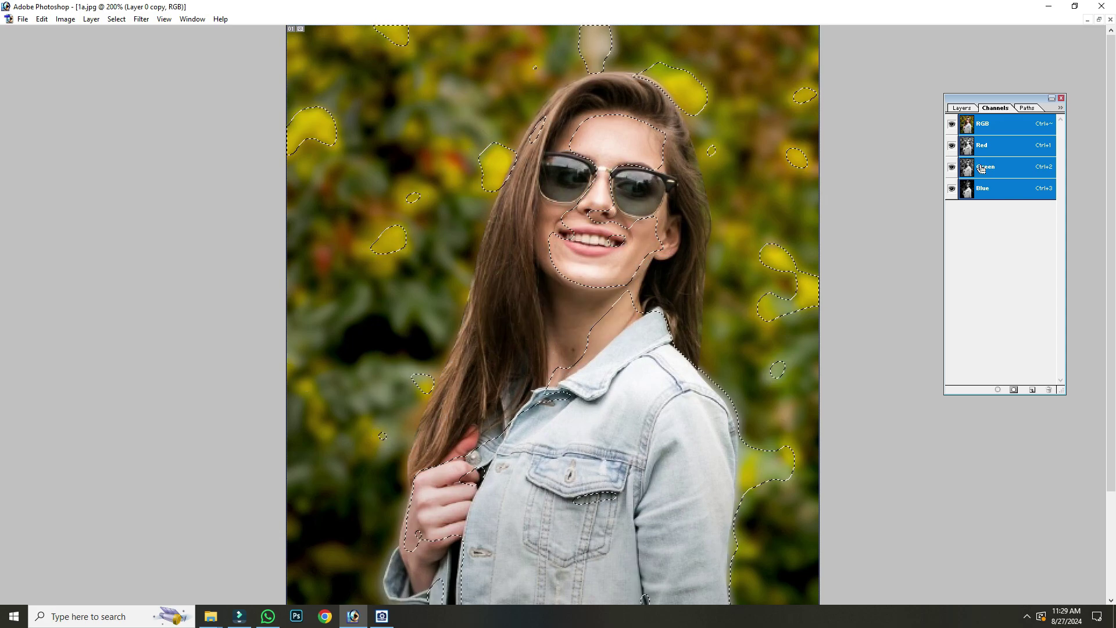
# Step: Shift the feathered bright areas of Layer 0 copy toward blue with Color Balance and clear the selection
pyautogui.hotkey('ctrl', 'b')
pyautogui.press('Return')
pyautogui.hotkey('ctrl', 'd')
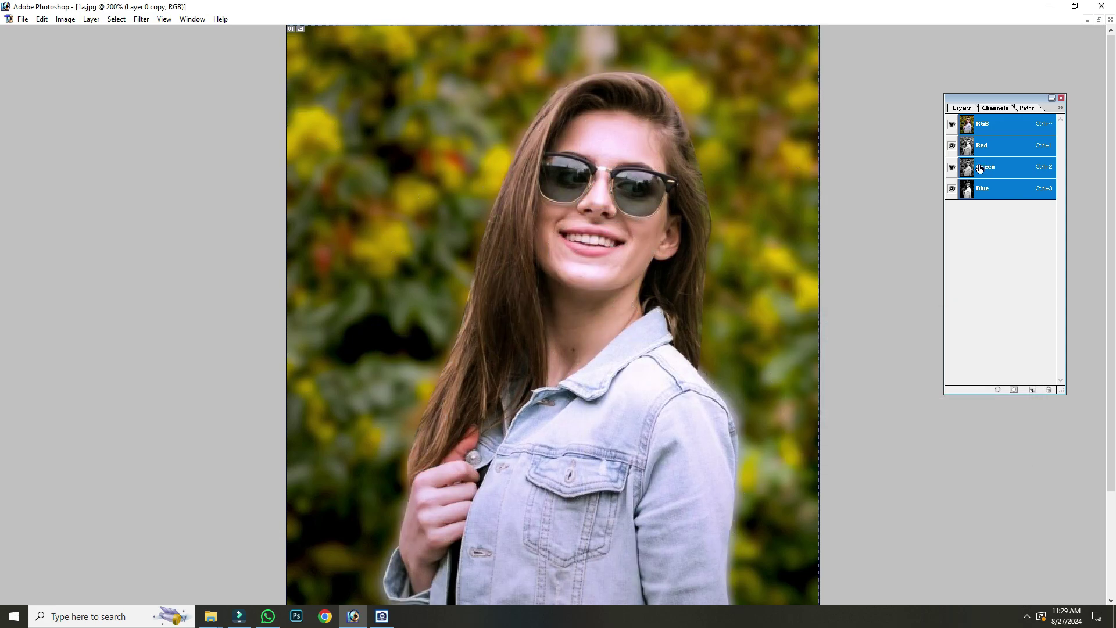
# Step: Hide and show Layer 0 copy to compare the bluer jacket with the original in Layer 0
pyautogui.click(962, 108)
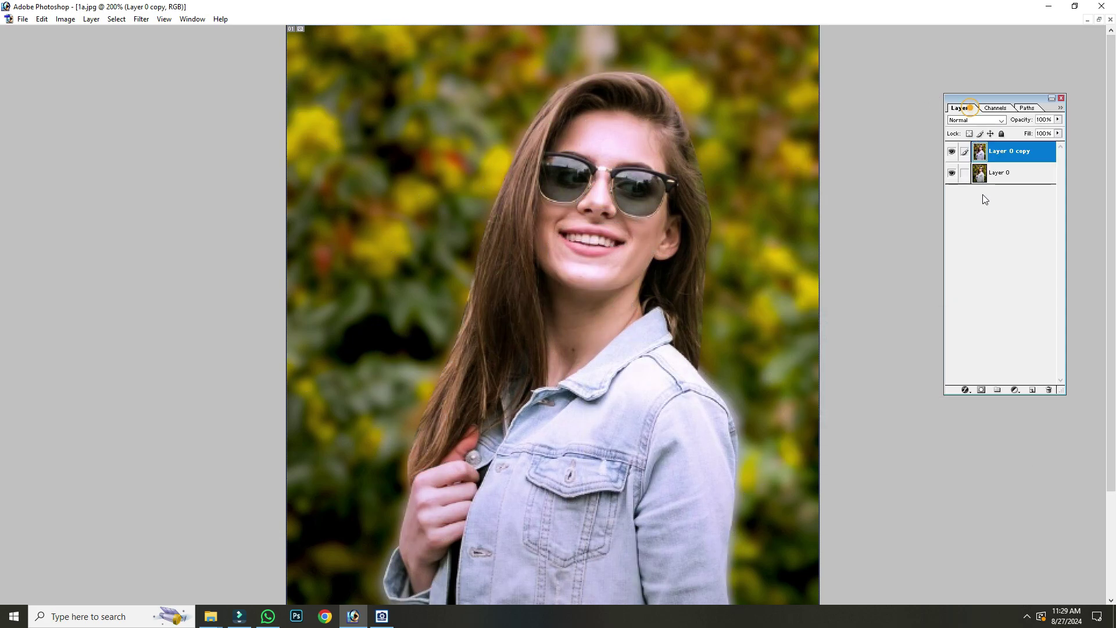
pyautogui.click(951, 152)
pyautogui.rightClick(611, 134)
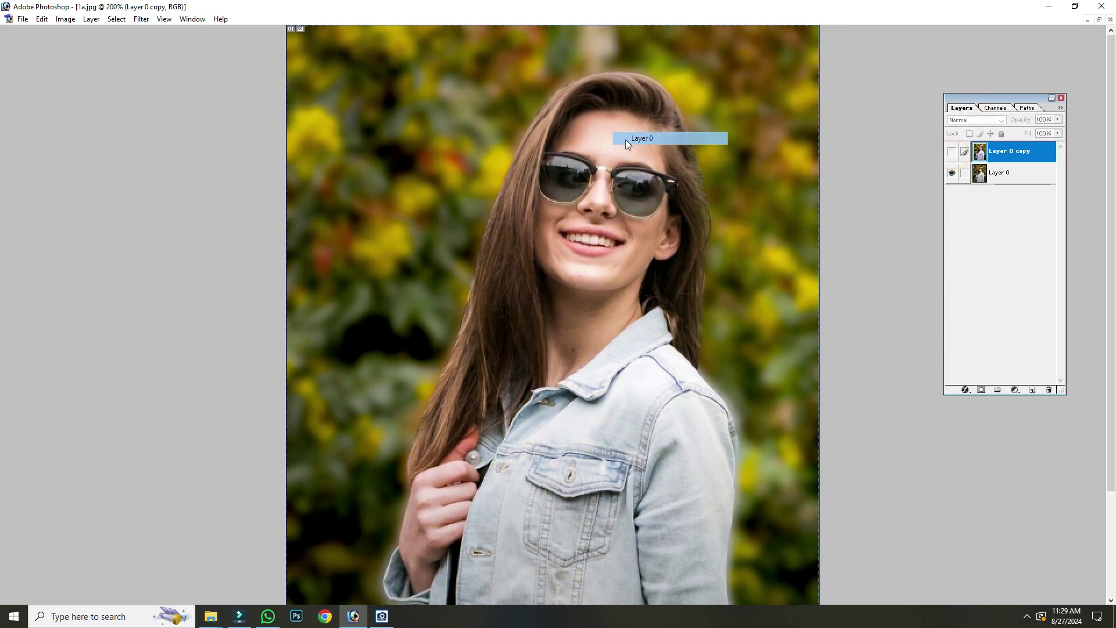
pyautogui.click(625, 139)
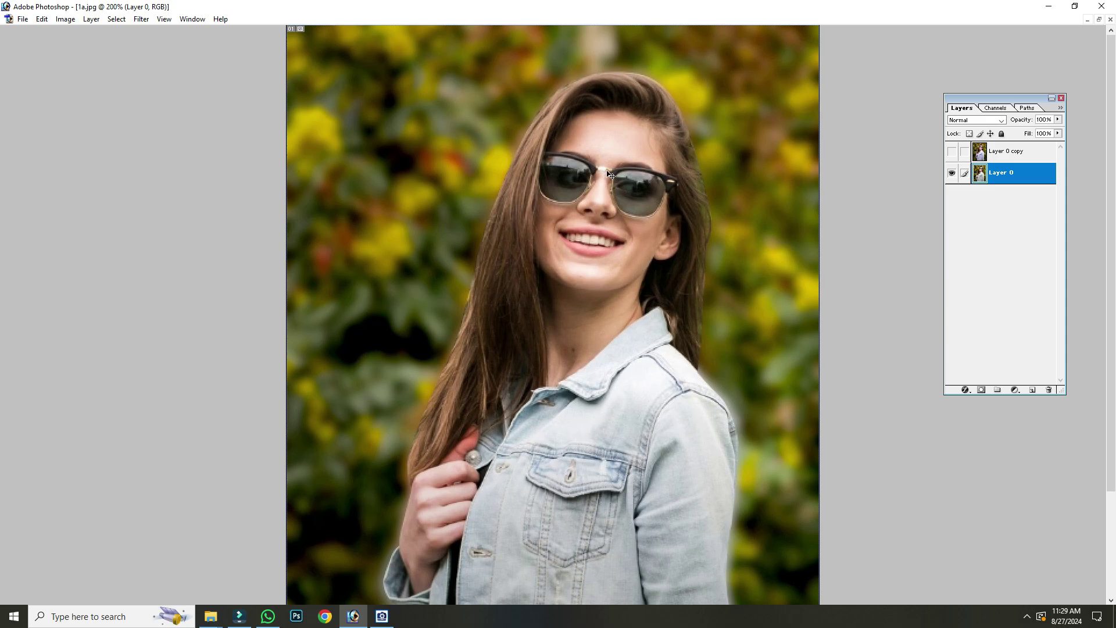
pyautogui.click(957, 153)
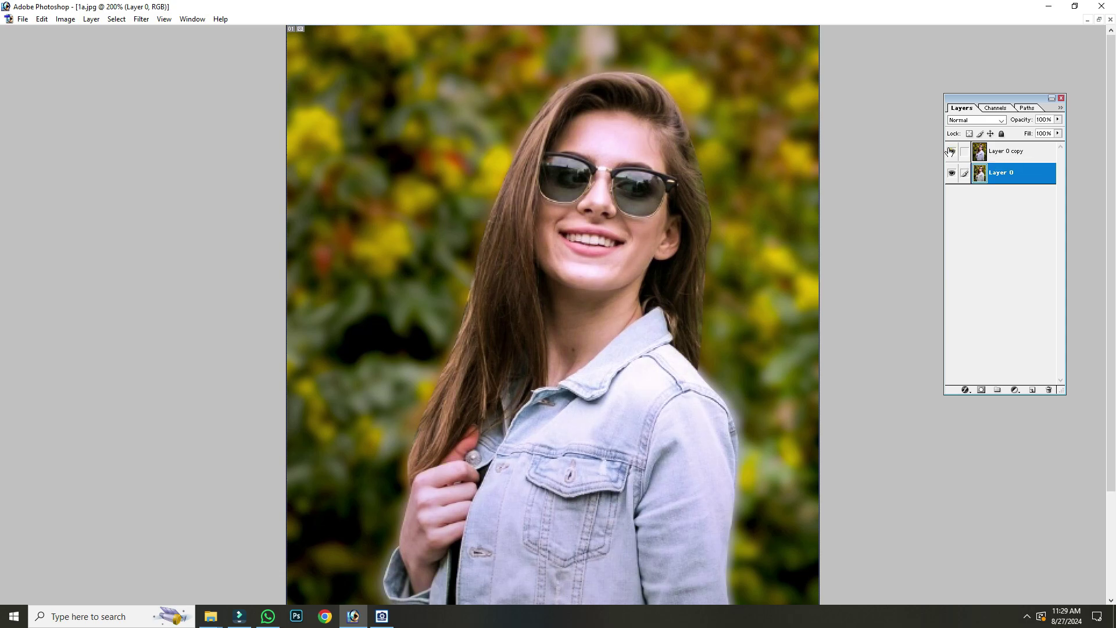
# Step: Select Layer 0 copy, add blue +5 to its highlights with Color Balance, and fit the portrait on screen
pyautogui.rightClick(637, 191)
pyautogui.click(645, 195)
pyautogui.hotkey('ctrl', '-')
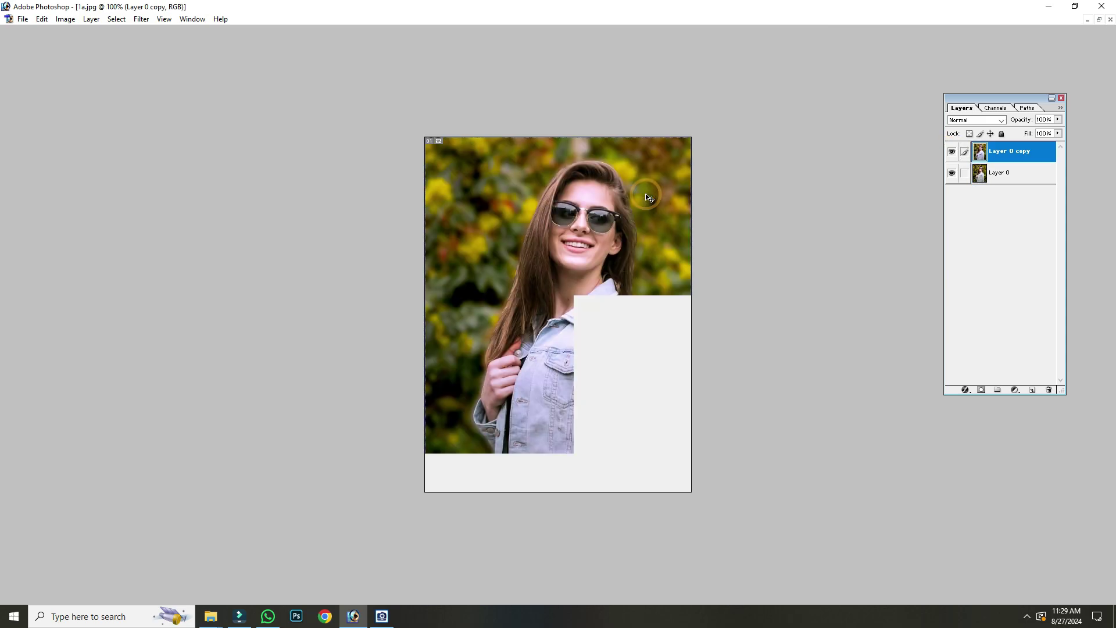
pyautogui.hotkey('ctrl', '+')
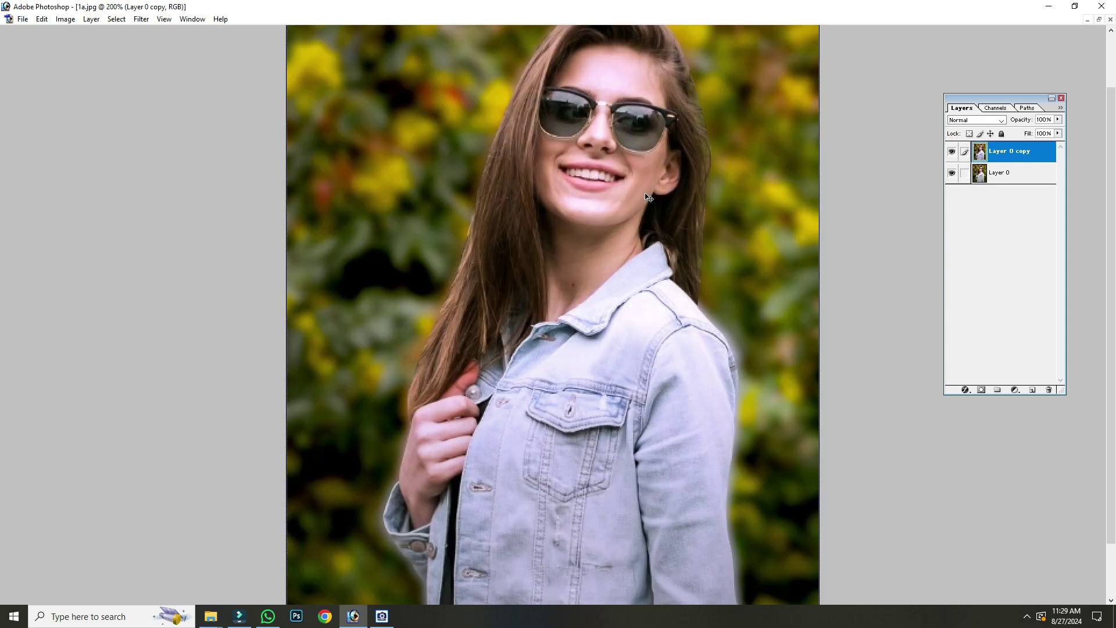
pyautogui.hotkey('ctrl', 'b')
pyautogui.moveTo(890, 402)
pyautogui.mouseDown()
pyautogui.moveTo(917, 402)
pyautogui.moveTo(894, 405)
pyautogui.mouseUp()
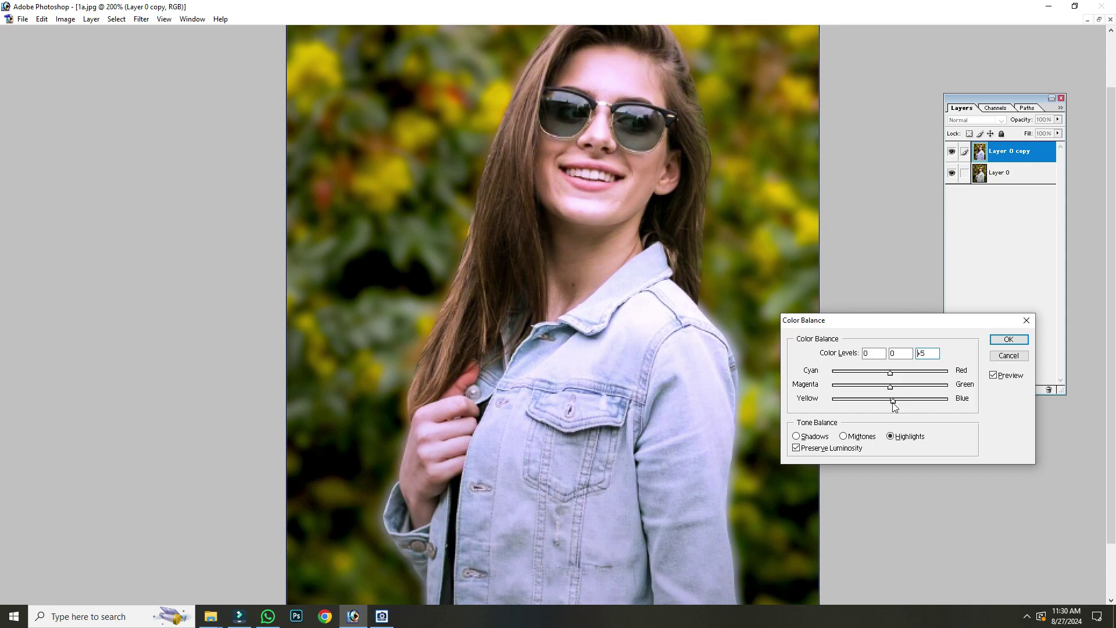
pyautogui.press('Return')
pyautogui.hotkey('ctrl', '0')
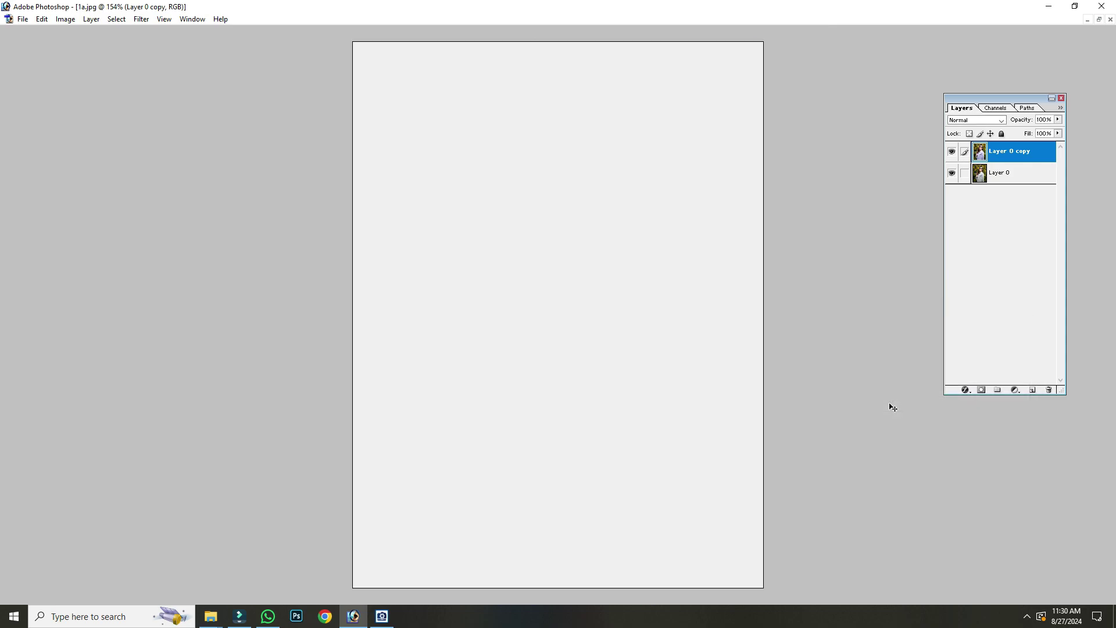
# Step: Hide Layer 0 copy and duplicate the original Layer 0
pyautogui.click(996, 109)
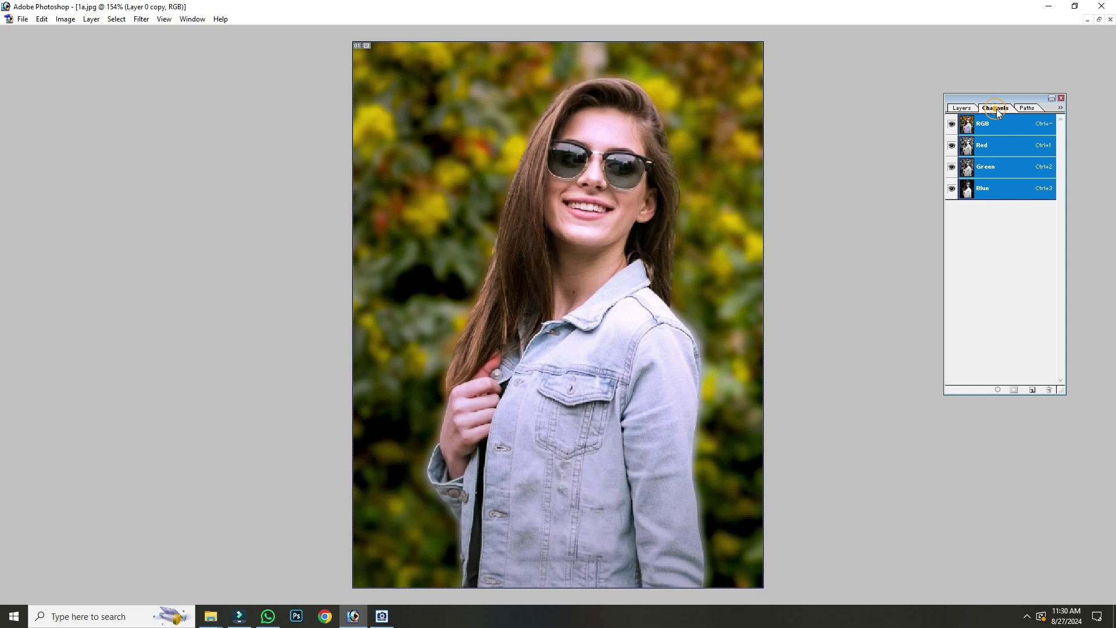
pyautogui.click(962, 108)
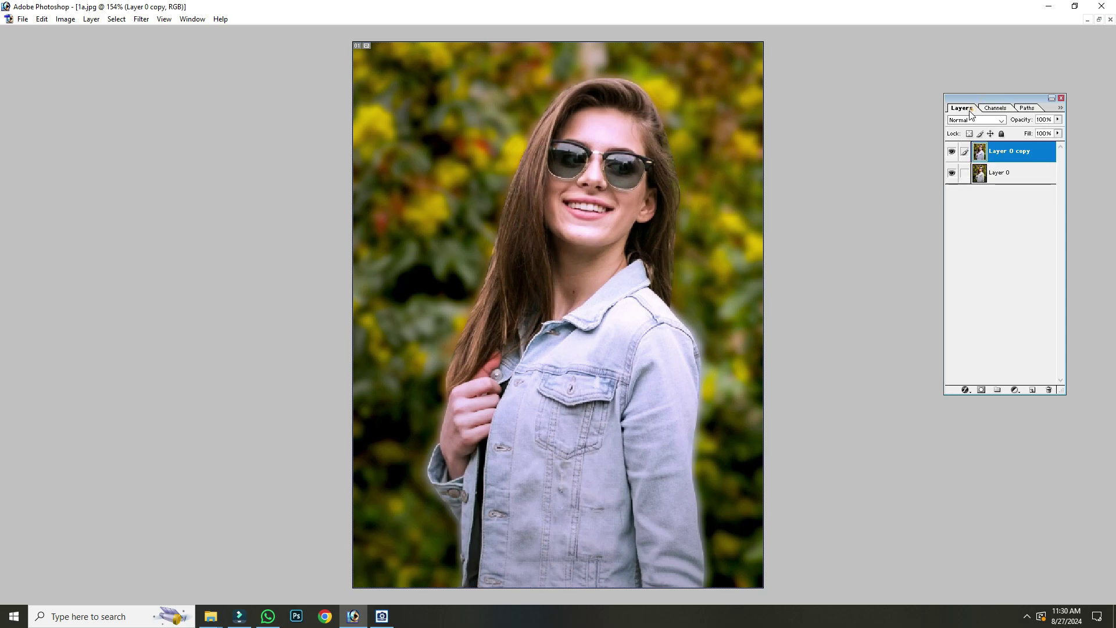
pyautogui.click(951, 152)
pyautogui.click(989, 173)
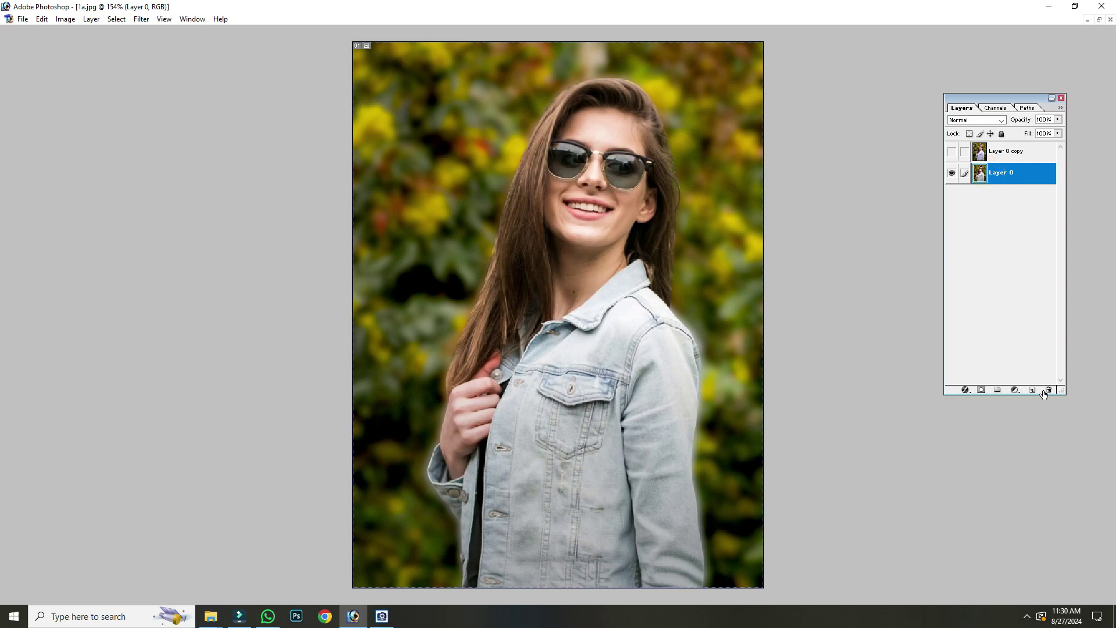
pyautogui.rightClick(524, 185)
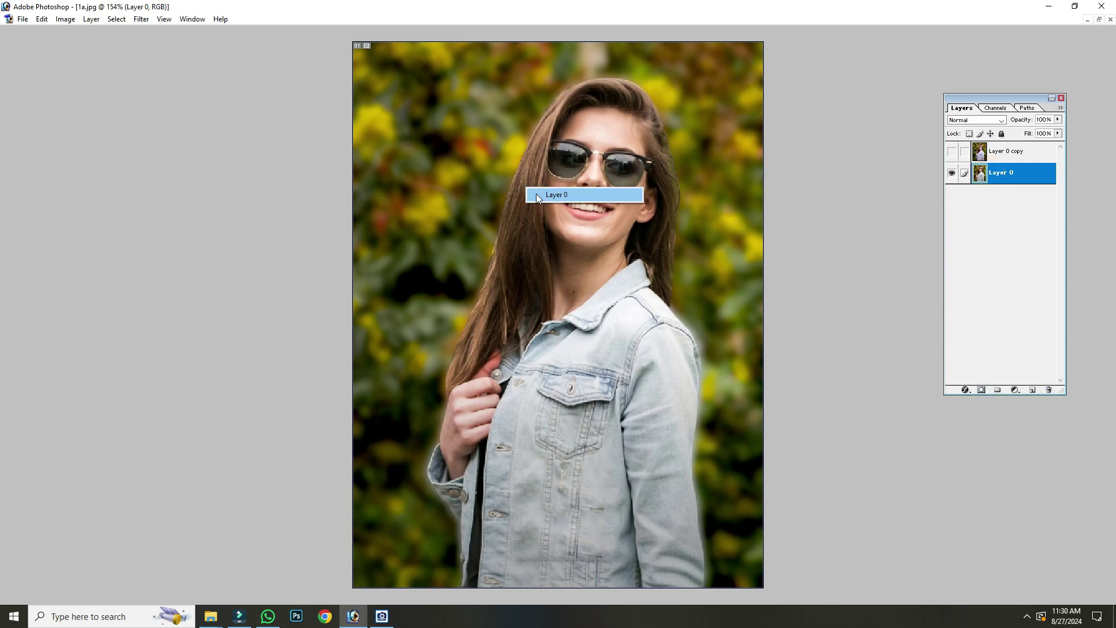
pyautogui.click(537, 196)
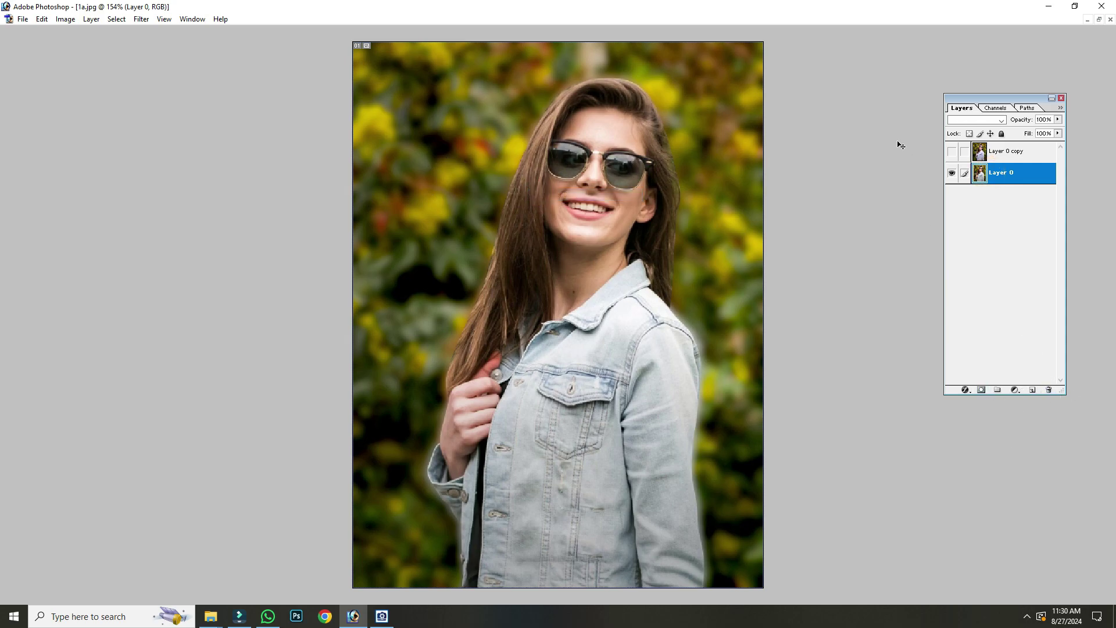
pyautogui.hotkey('ctrl', 'j')
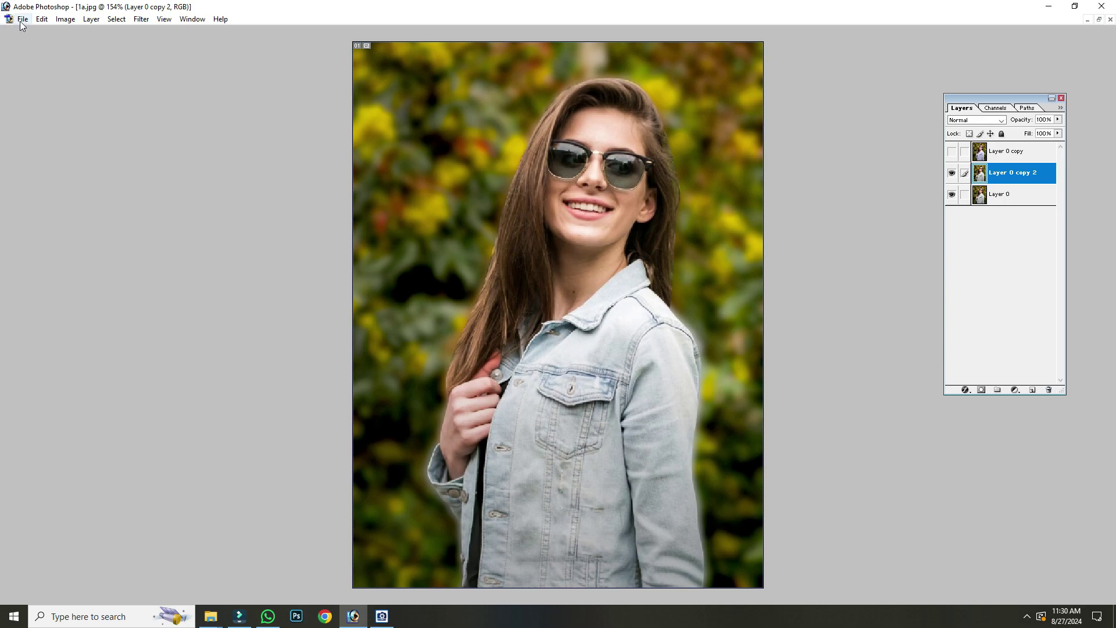
# Step: Demonstrate different ways of deleting Layer 0 copy 2, undoing the deletion each time
pyautogui.click(88, 24)
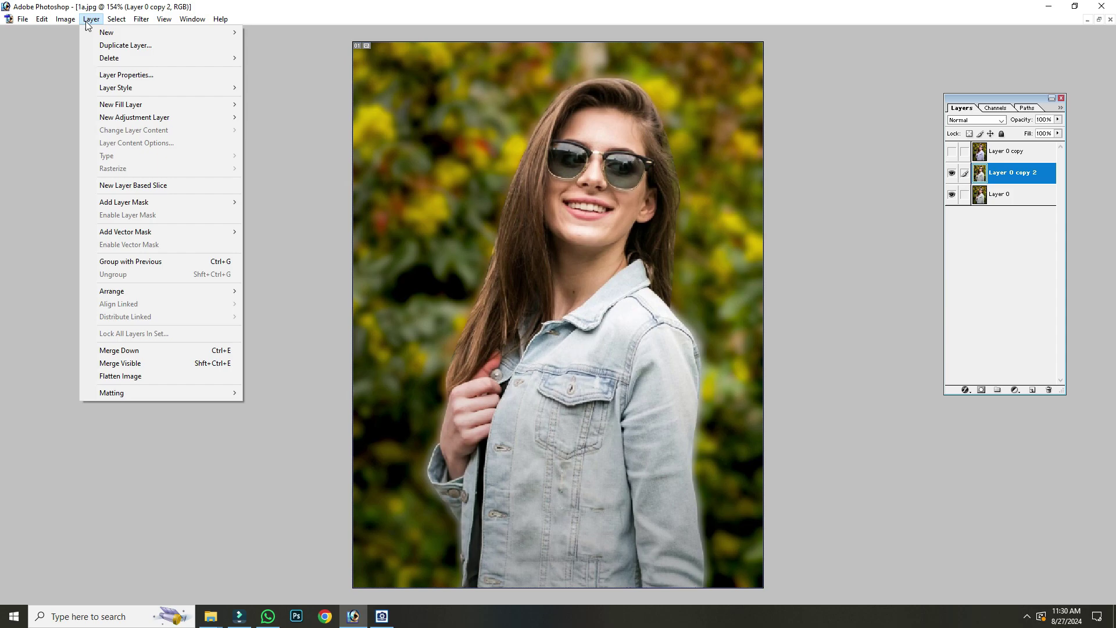
pyautogui.moveTo(174, 58)
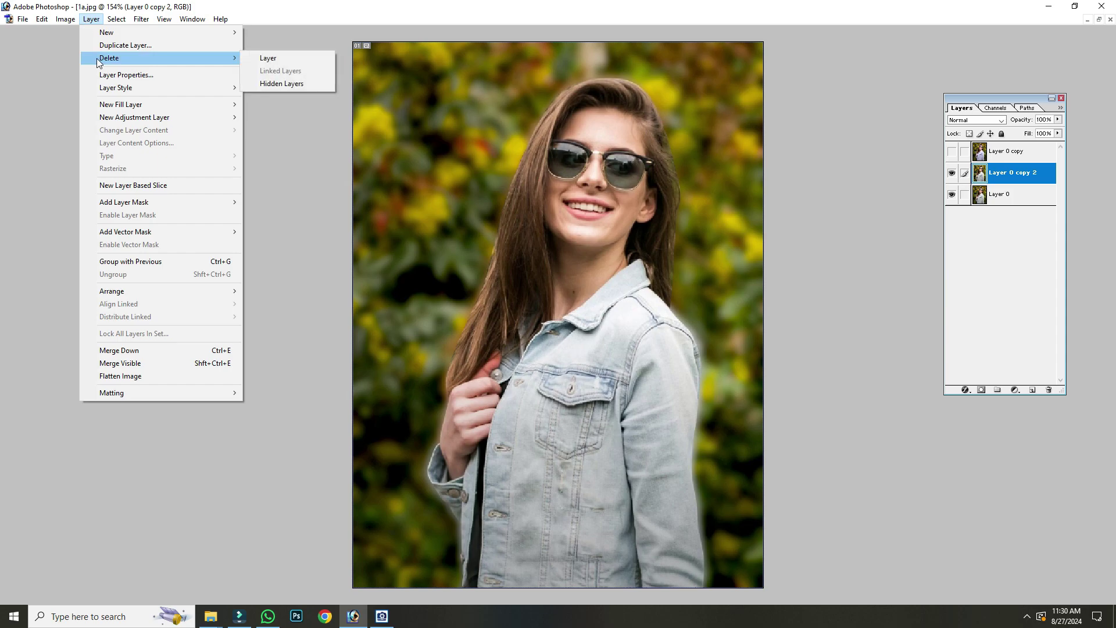
pyautogui.click(273, 58)
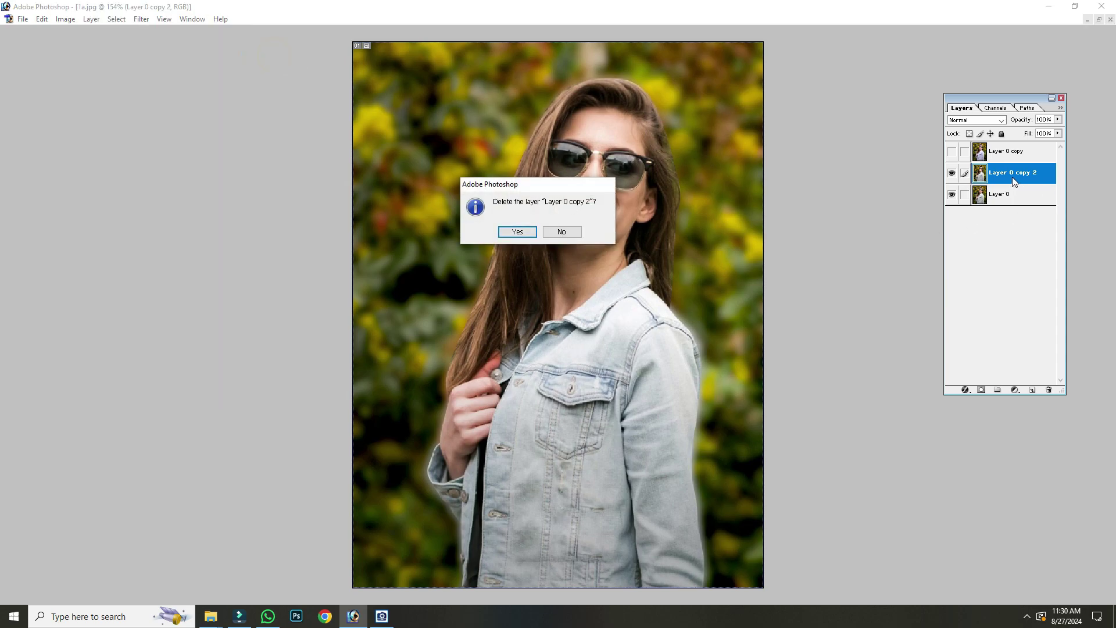
pyautogui.click(516, 231)
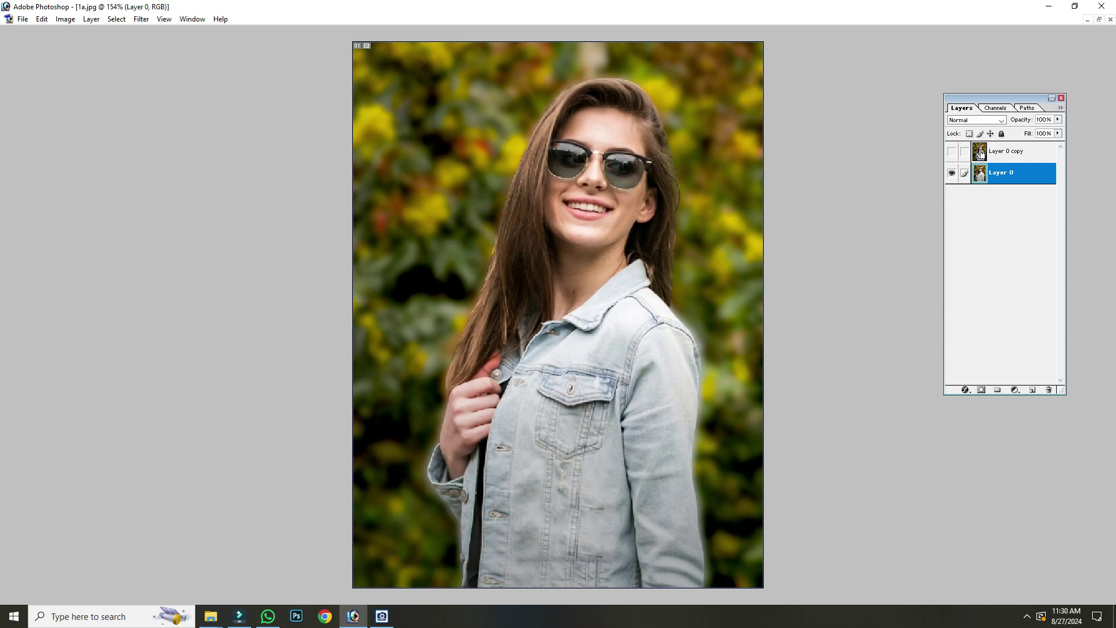
pyautogui.hotkey('ctrl', 'z')
pyautogui.moveTo(1010, 179); pyautogui.dragTo(1049, 389)
pyautogui.hotkey('ctrl', 'z')
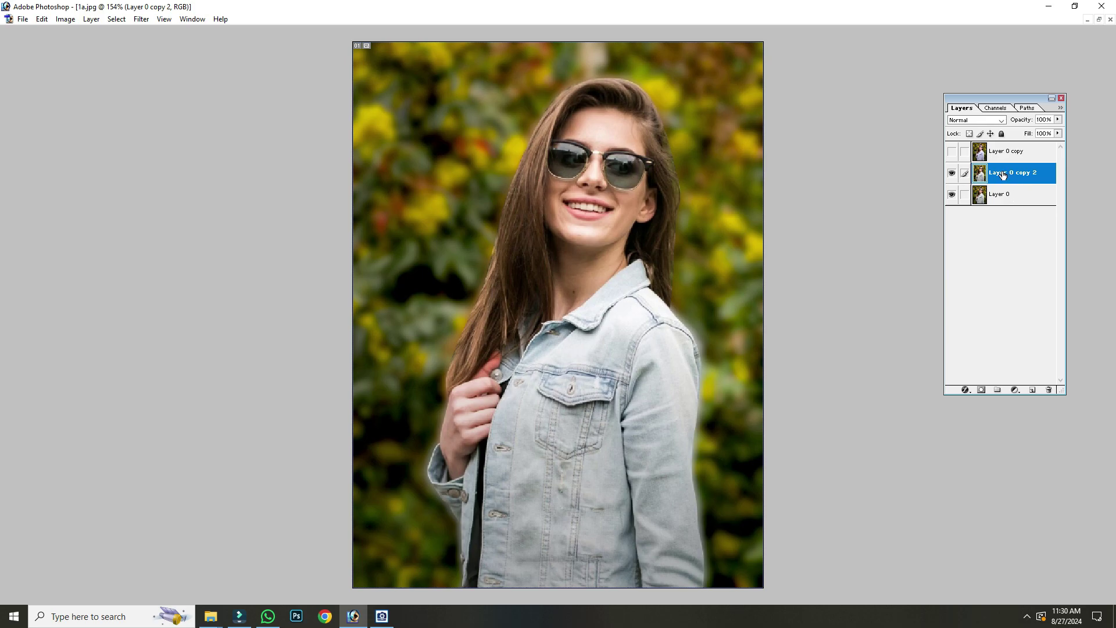
pyautogui.hotkey('alt', 'l')
pyautogui.press('e')
pyautogui.hotkey('ctrl', 'z')
# Step: Add an empty layer above Layer 0 copy 2, toggle its visibility, and discard it
pyautogui.click(1033, 391)
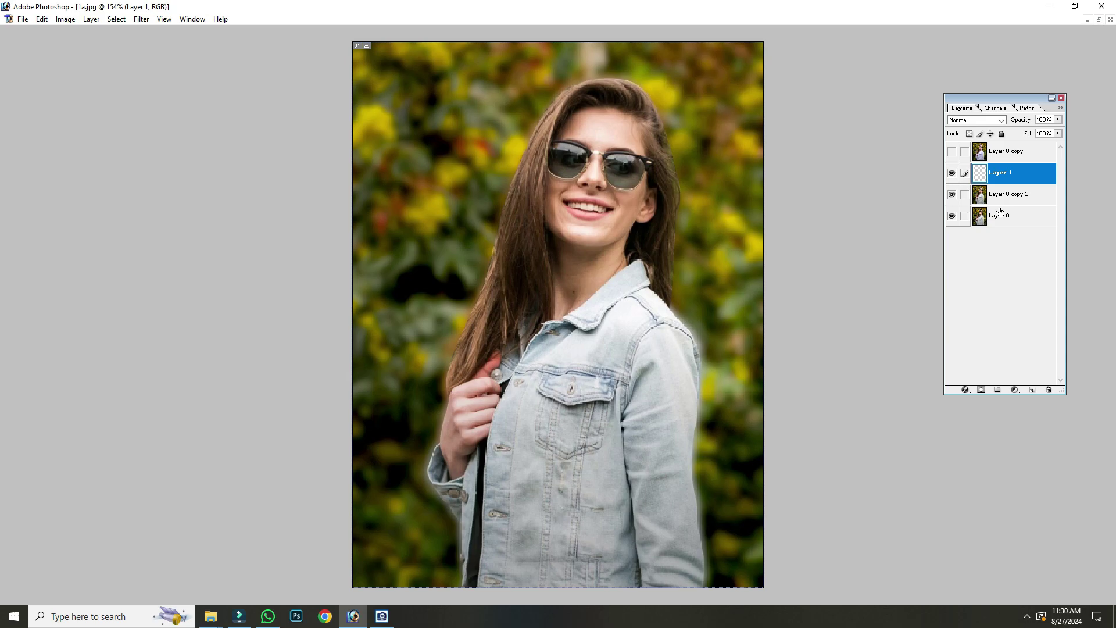
pyautogui.click(952, 173)
pyautogui.click(652, 199)
pyautogui.click(564, 231)
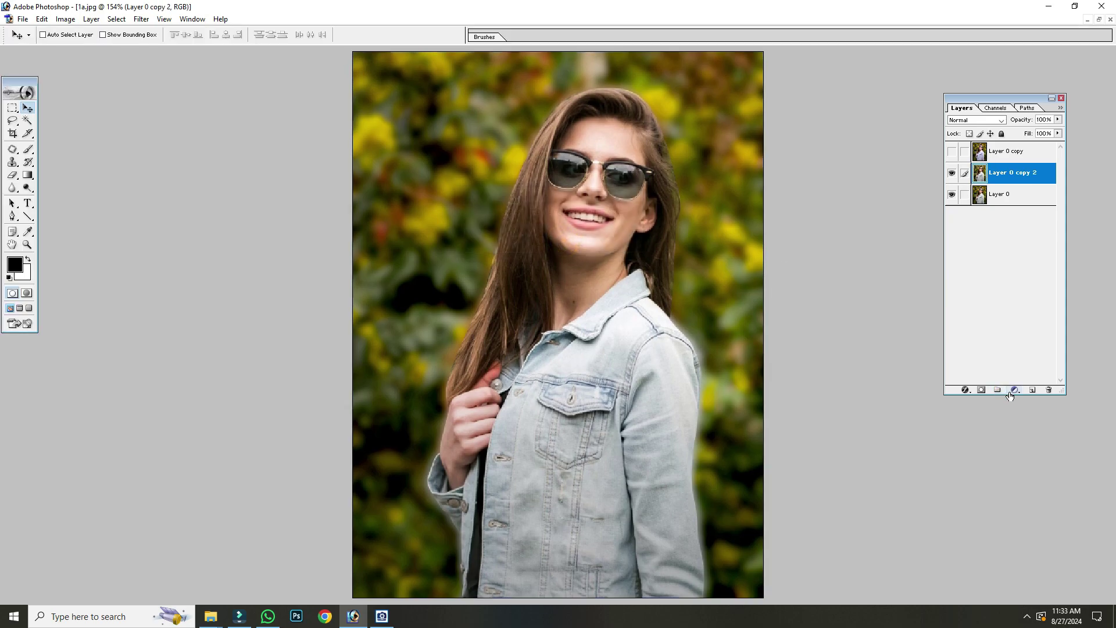
# Step: Try Levels on Layer 0 copy 2 with input levels 29, 1.32 and 190, and discard the adjustment
pyautogui.click(1012, 387)
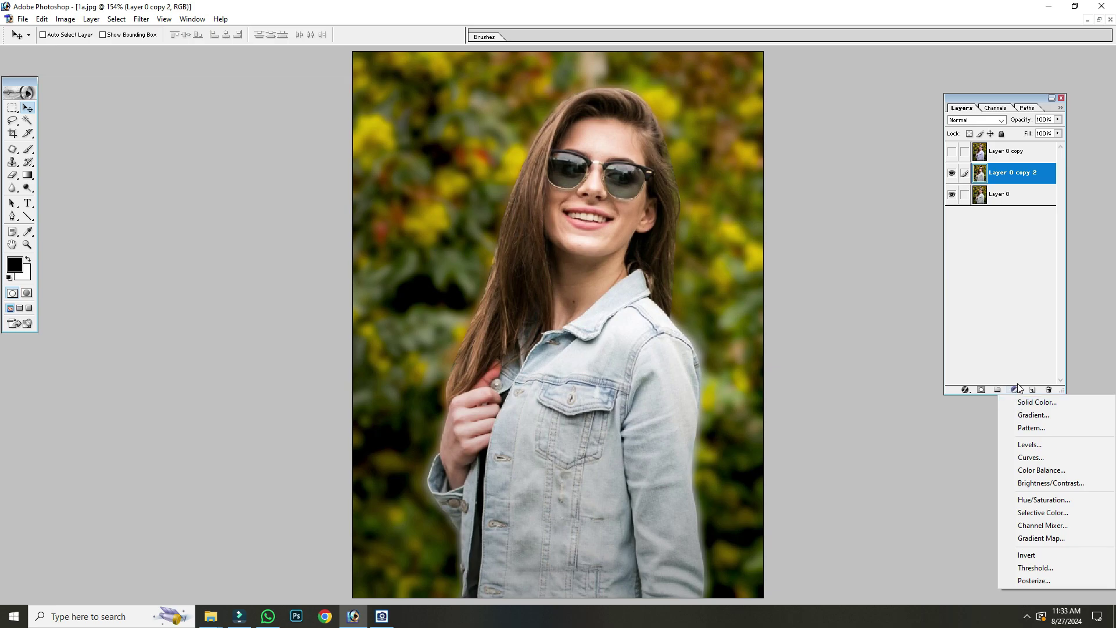
pyautogui.click(1018, 391)
pyautogui.rightClick(537, 193)
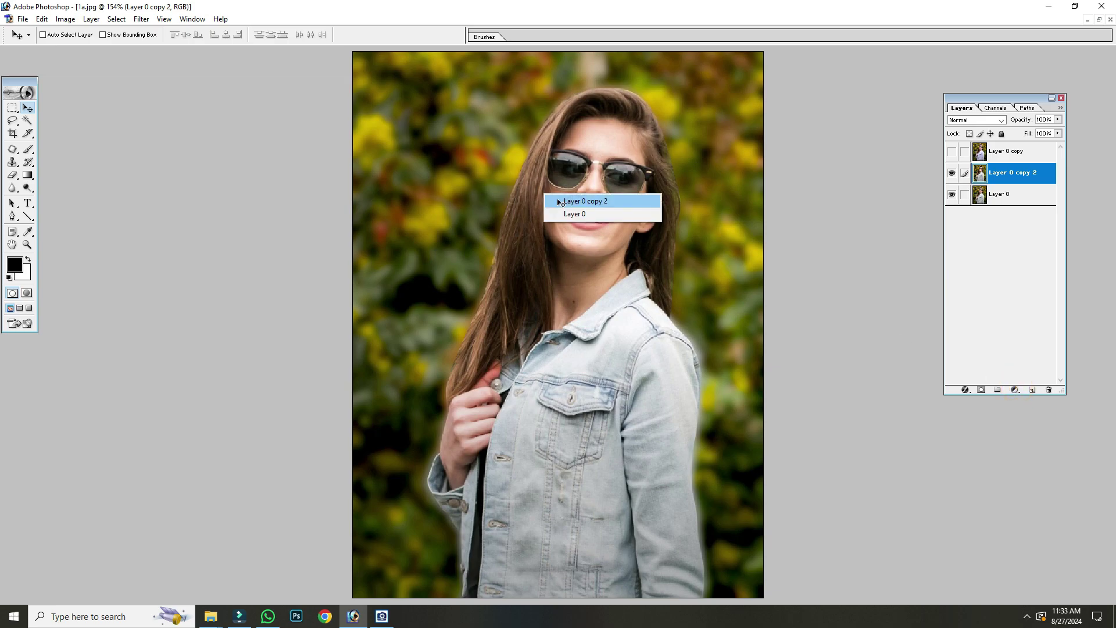
pyautogui.click(557, 199)
pyautogui.hotkey('ctrl', 'l')
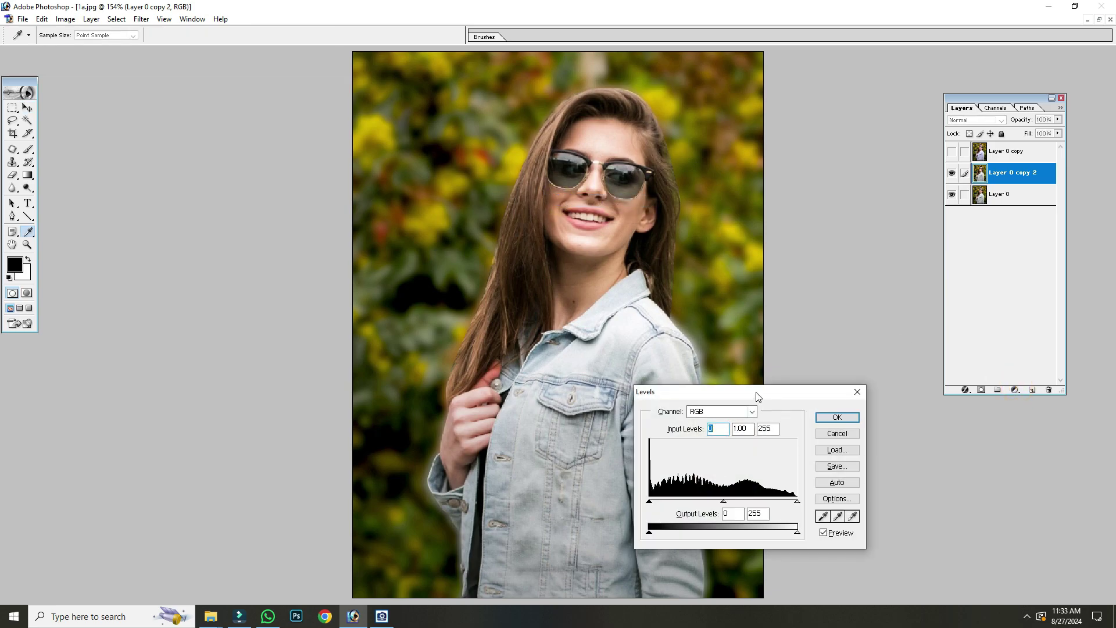
pyautogui.moveTo(756, 391); pyautogui.dragTo(824, 276)
pyautogui.moveTo(792, 388); pyautogui.dragTo(761, 387)
pyautogui.moveTo(865, 388); pyautogui.dragTo(828, 388)
pyautogui.moveTo(718, 388); pyautogui.dragTo(734, 388)
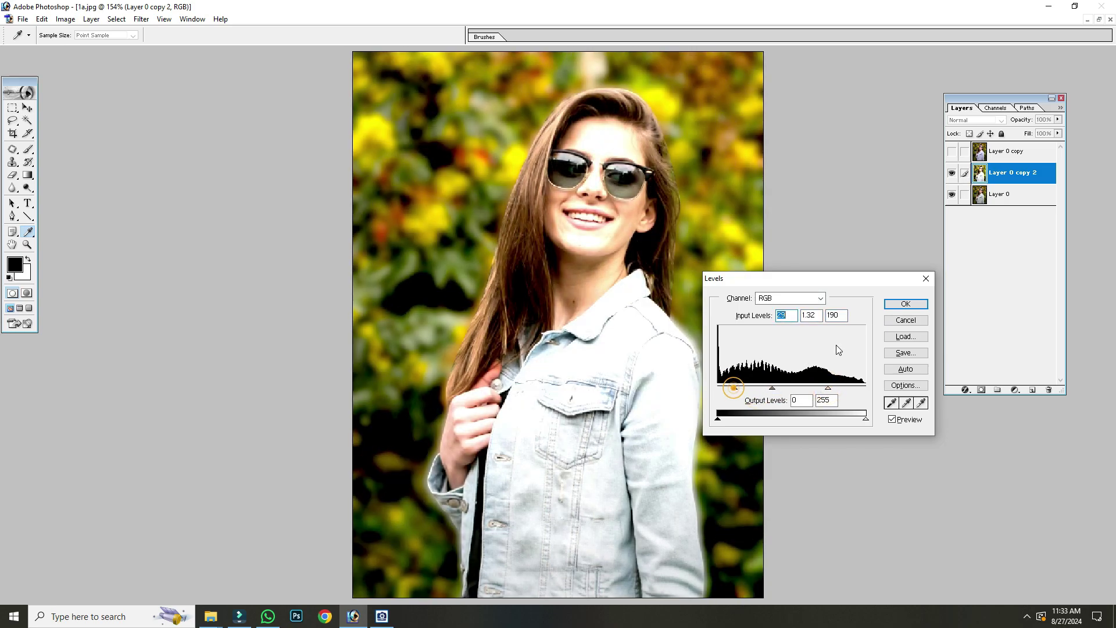
pyautogui.click(922, 282)
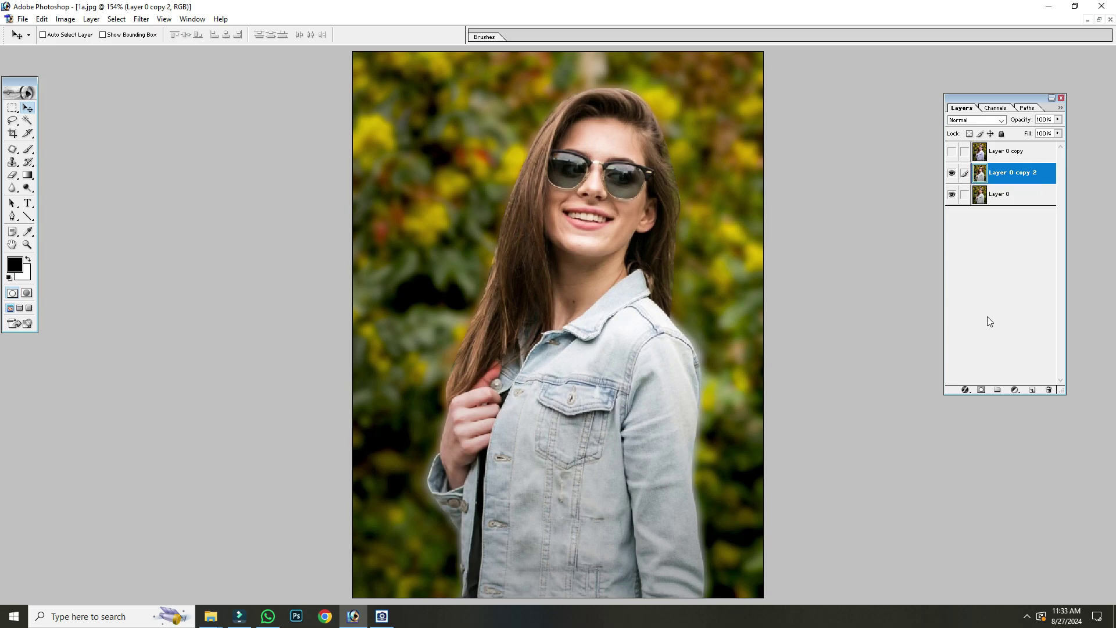
# Step: Add a Hue/Saturation adjustment layer above Layer 0 copy 2 with Saturation +37 and Lightness -33
pyautogui.click(1015, 390)
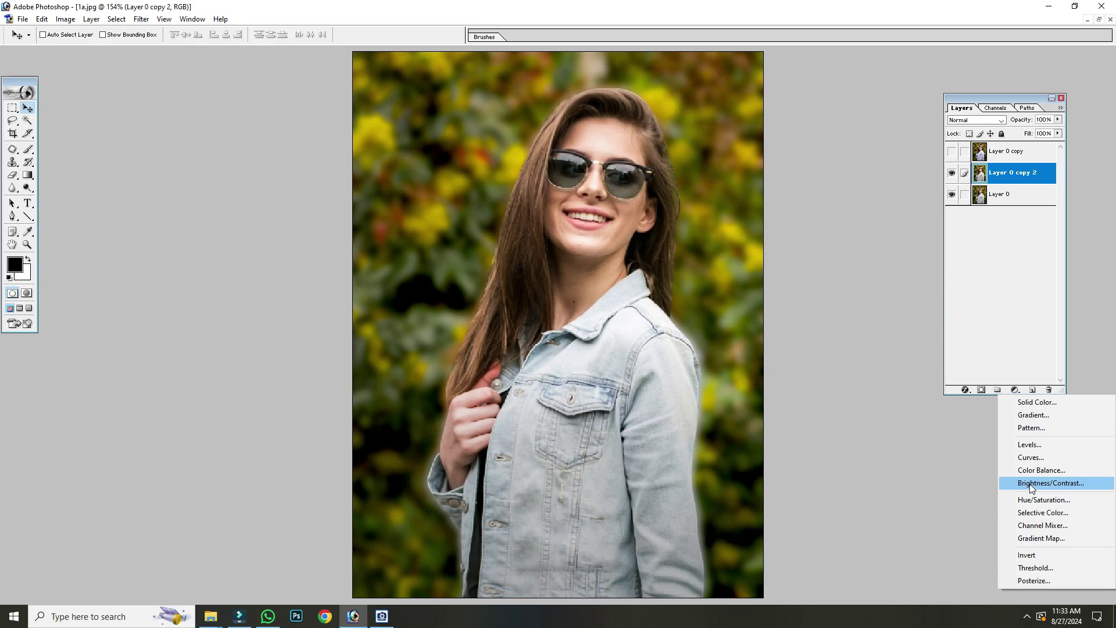
pyautogui.click(1047, 500)
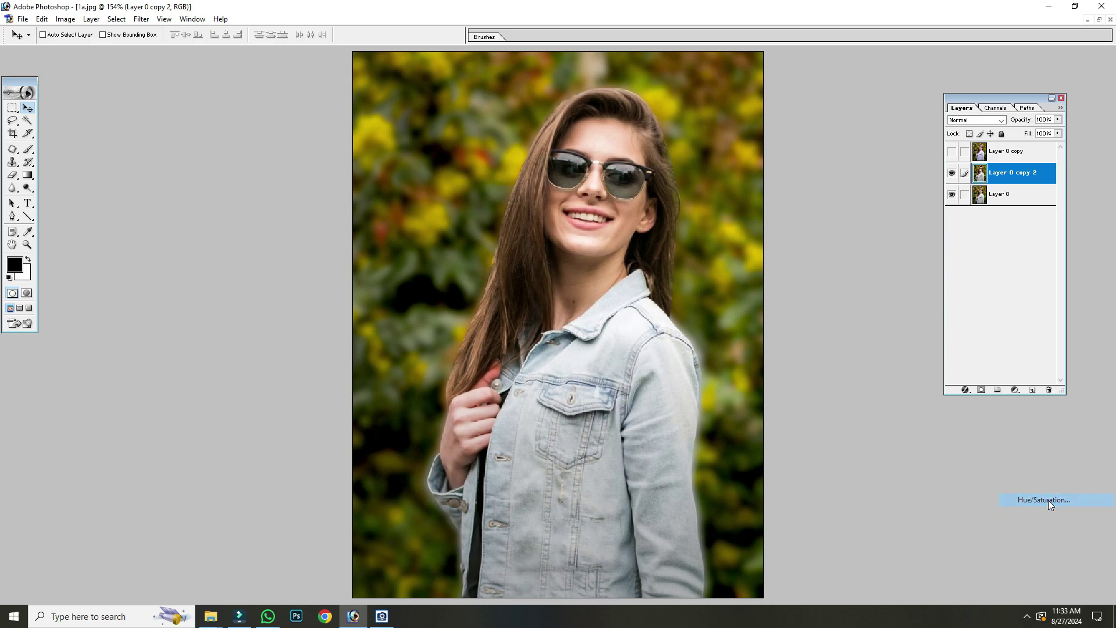
pyautogui.click(996, 429)
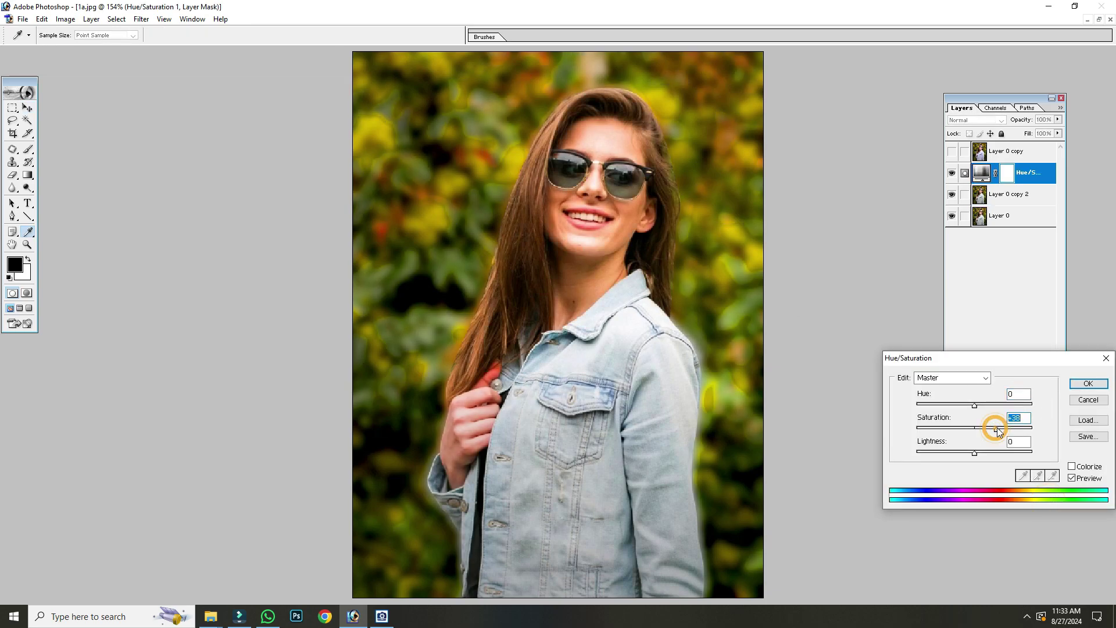
pyautogui.moveTo(1000, 431); pyautogui.dragTo(995, 428)
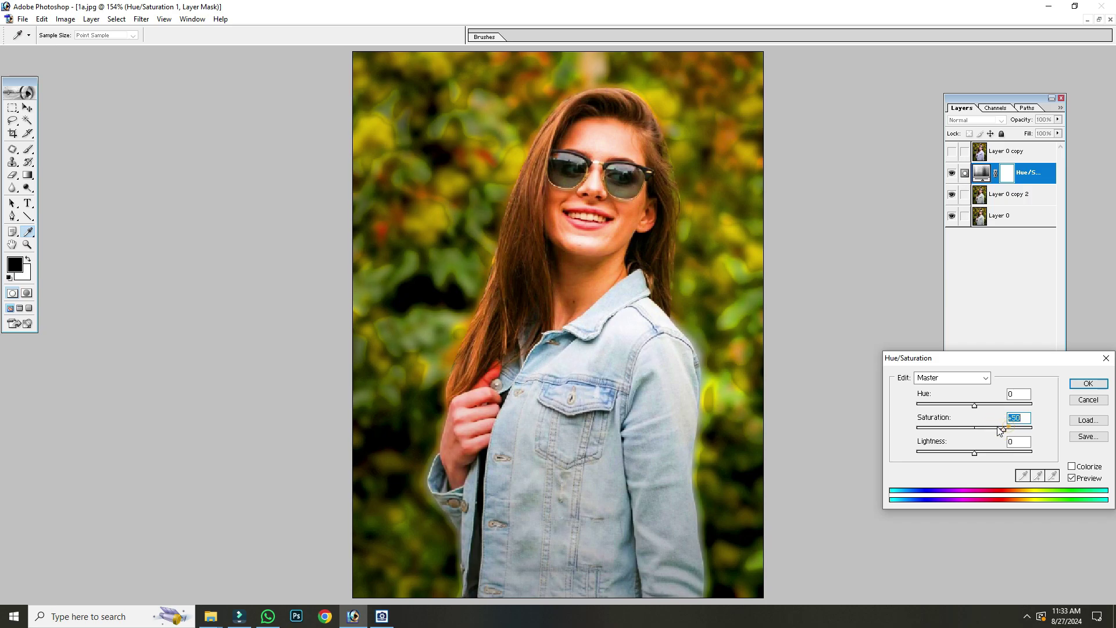
pyautogui.click(958, 453)
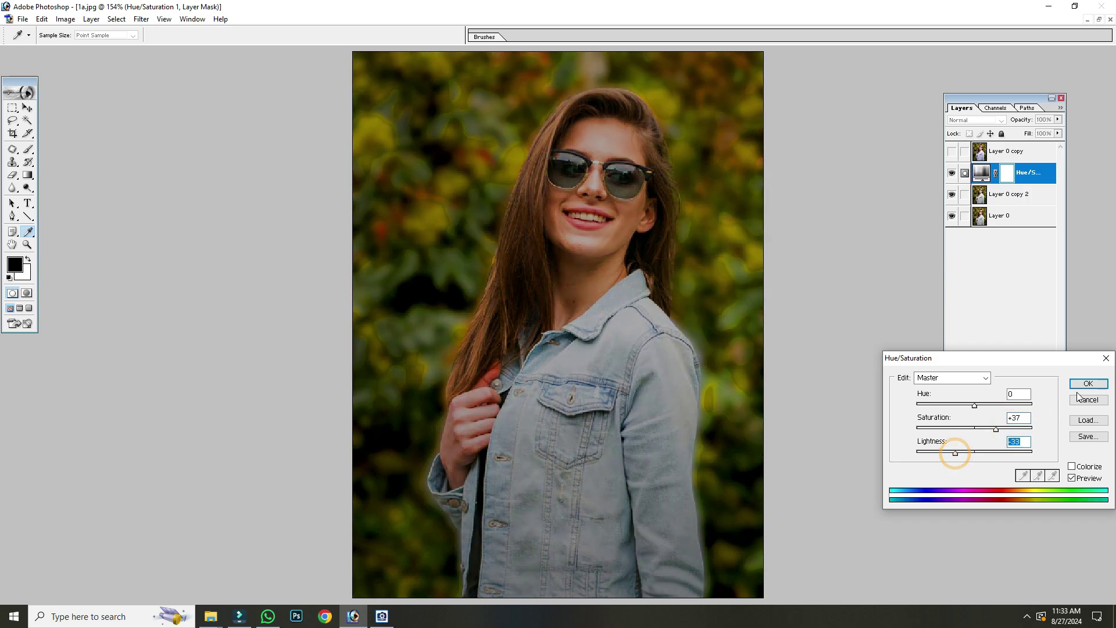
pyautogui.click(1088, 384)
pyautogui.press('v')
pyautogui.press('x')
# Step: Hide and show the Hue/Saturation adjustment layer to compare its effect with the unchanged Layer 0 copy 2
pyautogui.click(952, 173)
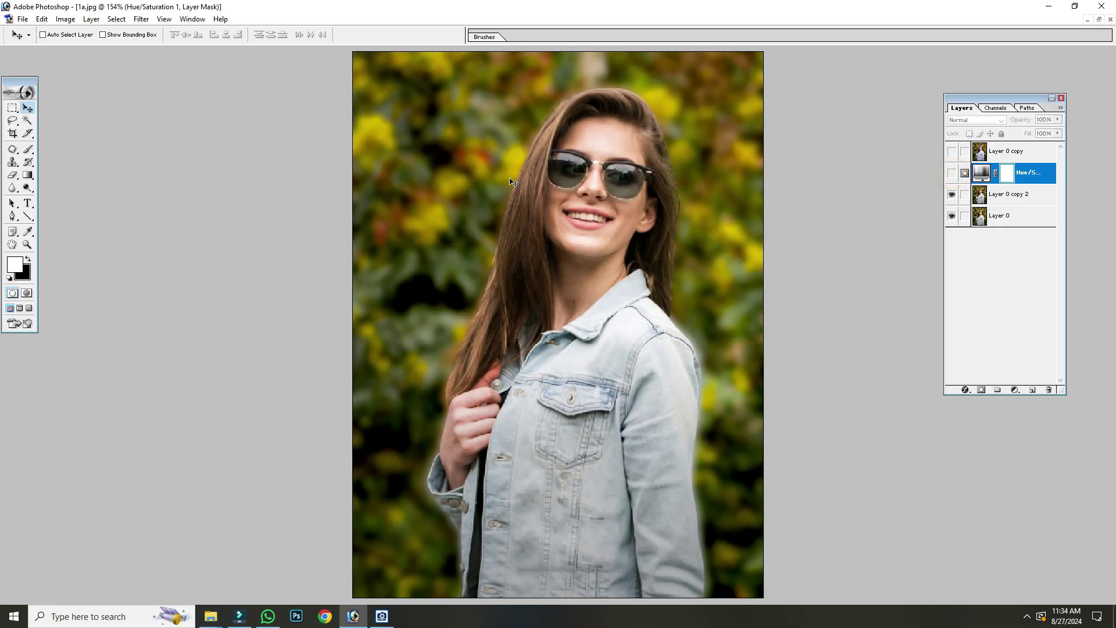
pyautogui.click(951, 173)
pyautogui.click(952, 174)
pyautogui.click(991, 197)
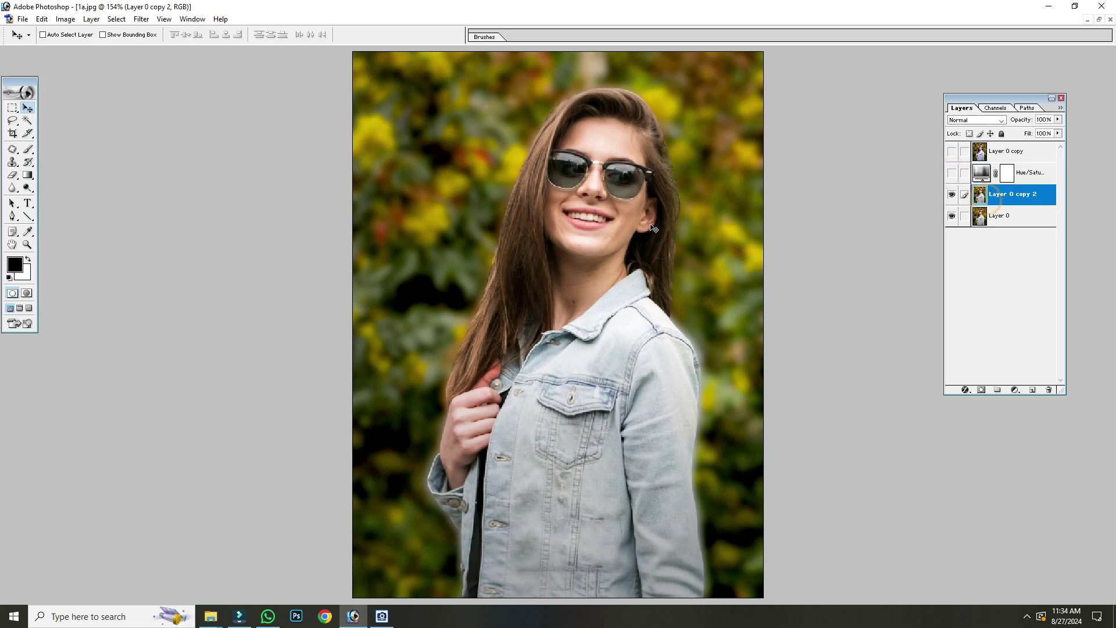
pyautogui.click(952, 174)
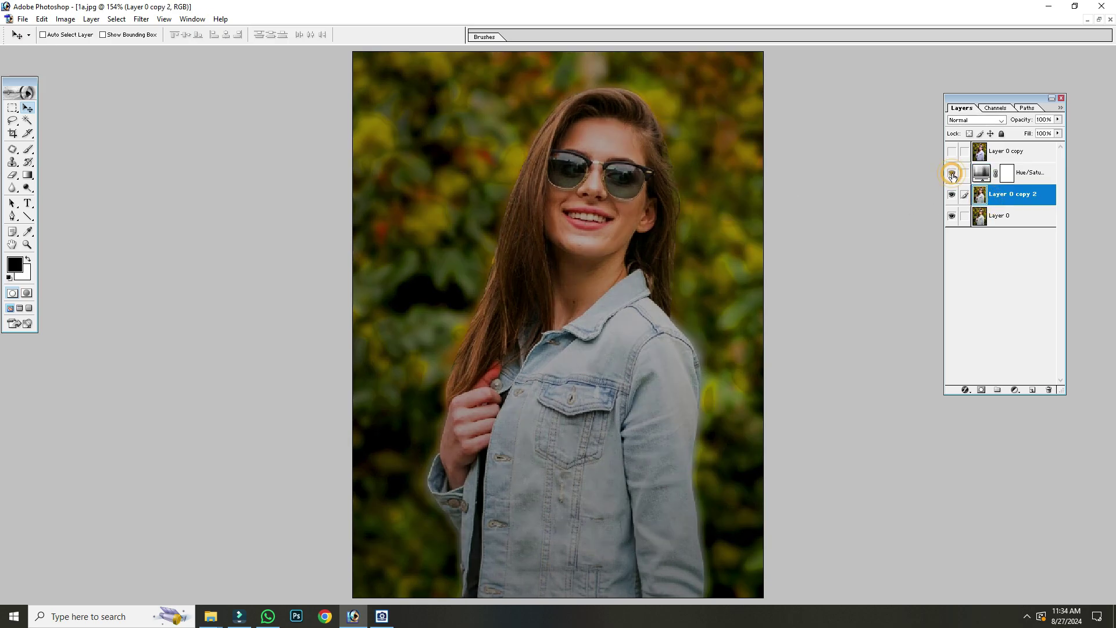
pyautogui.click(982, 173)
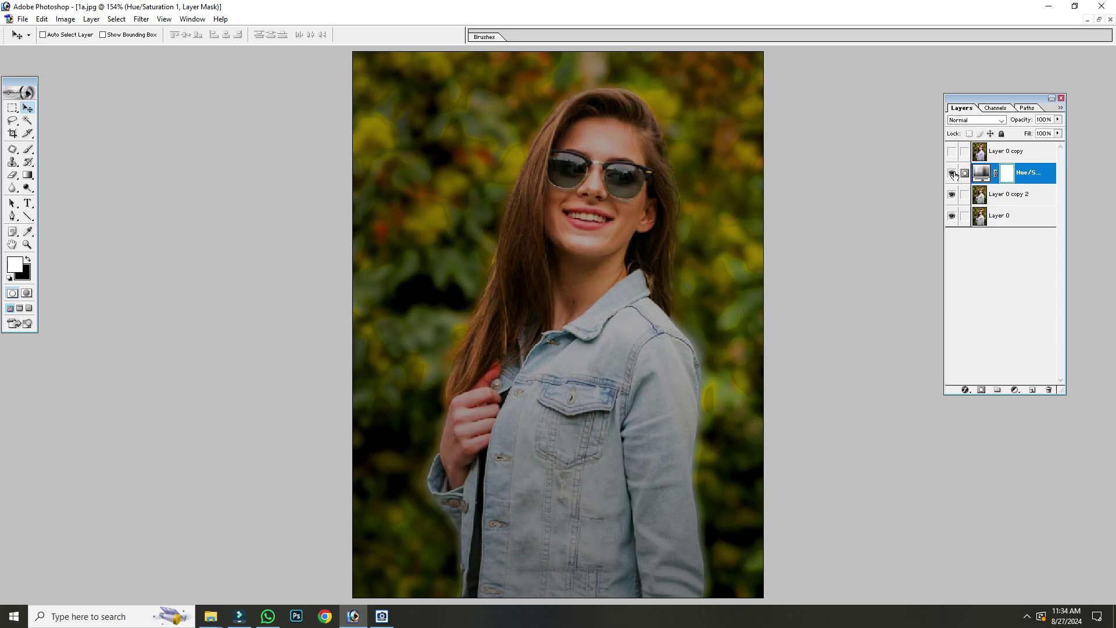
pyautogui.click(954, 173)
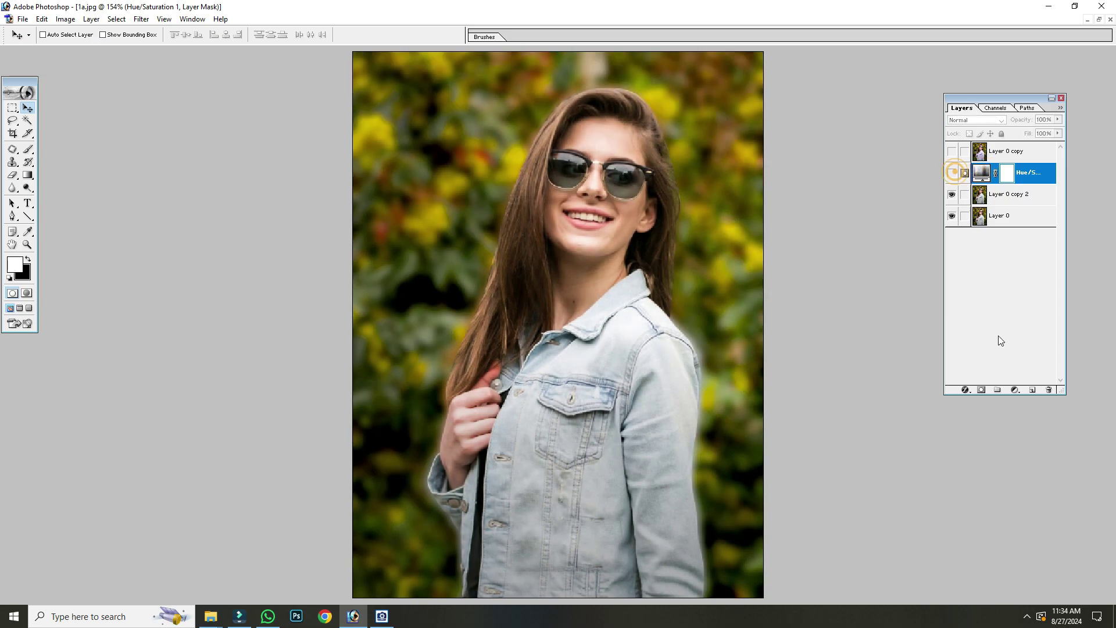
# Step: Add a Levels adjustment layer above Layer 0 copy 2
pyautogui.click(1014, 389)
pyautogui.click(1043, 446)
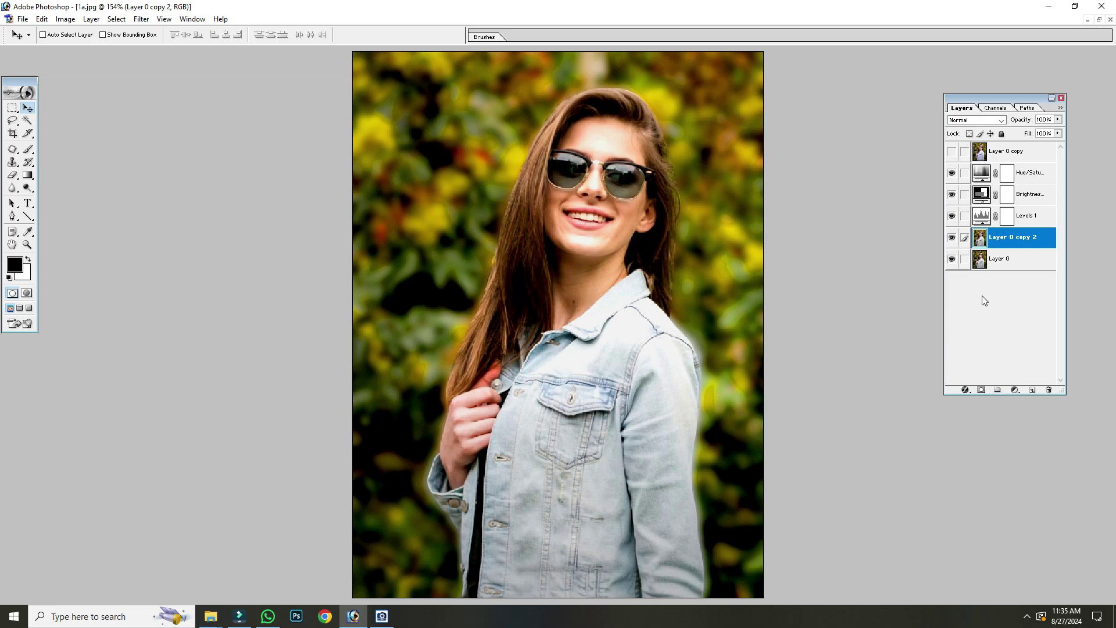
# Step: Show Layer 0 copy and create a new layer set above it
pyautogui.click(986, 151)
pyautogui.click(951, 152)
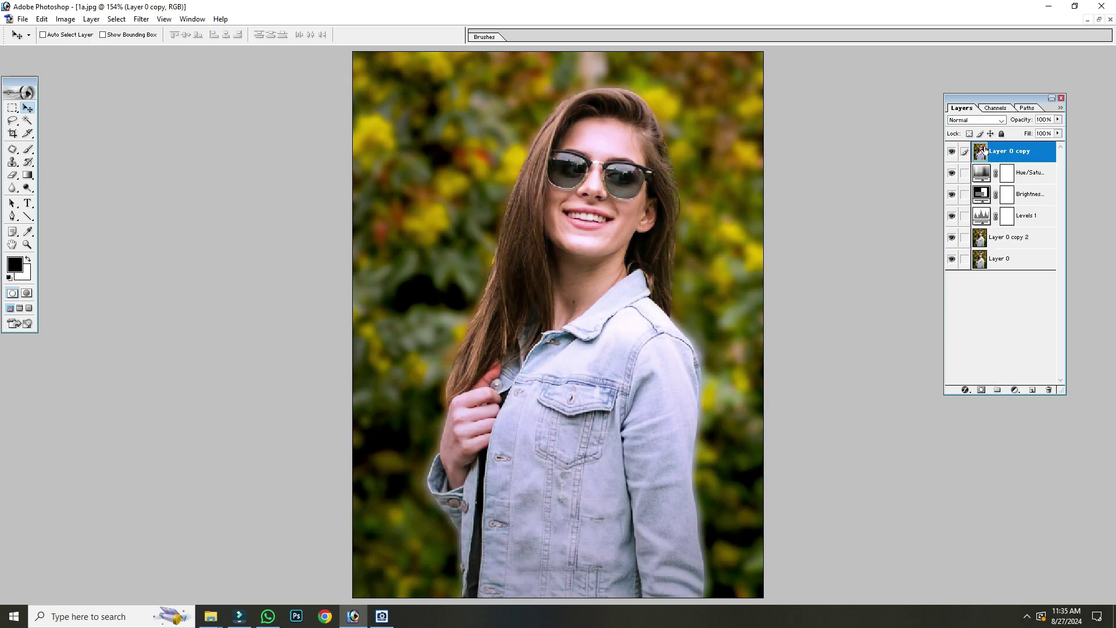
pyautogui.click(998, 390)
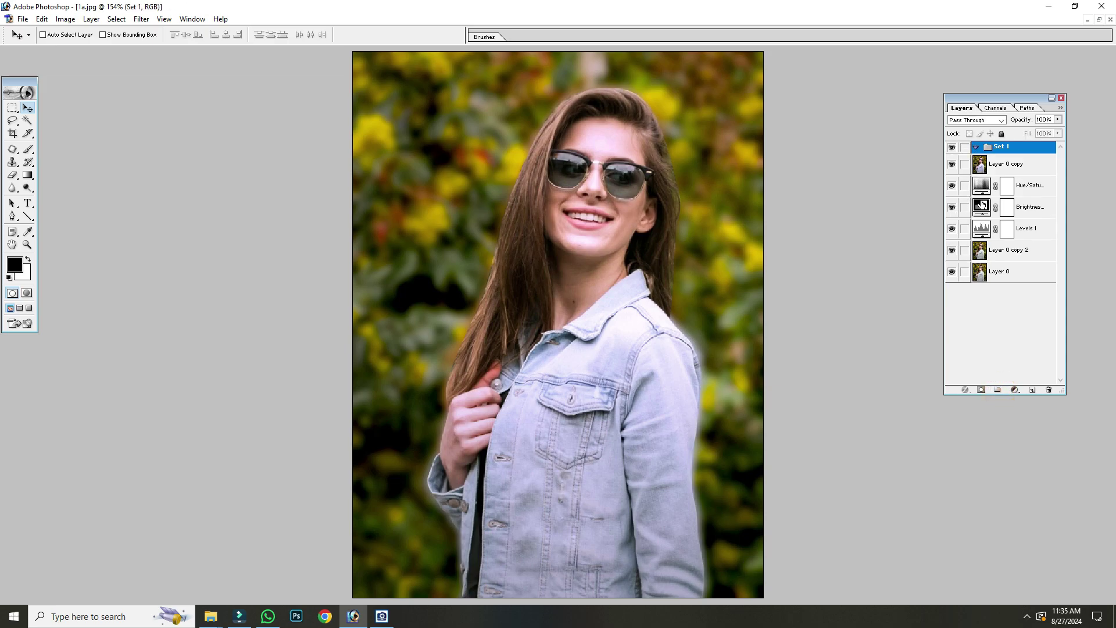
# Step: Add a layer mask to Layer 0 and undo it
pyautogui.click(982, 277)
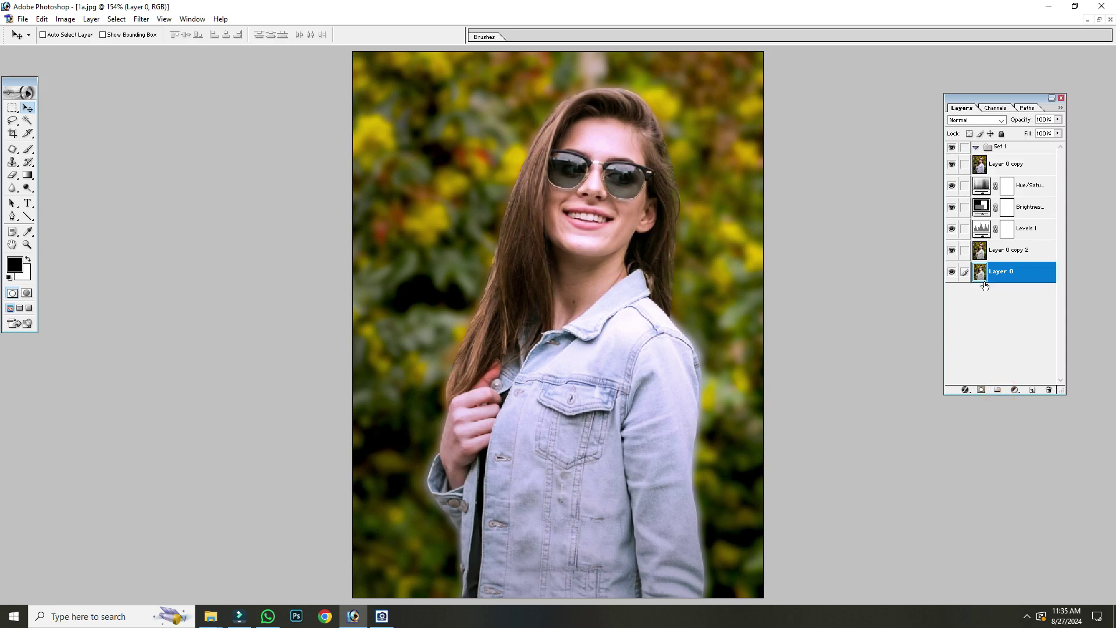
pyautogui.click(980, 390)
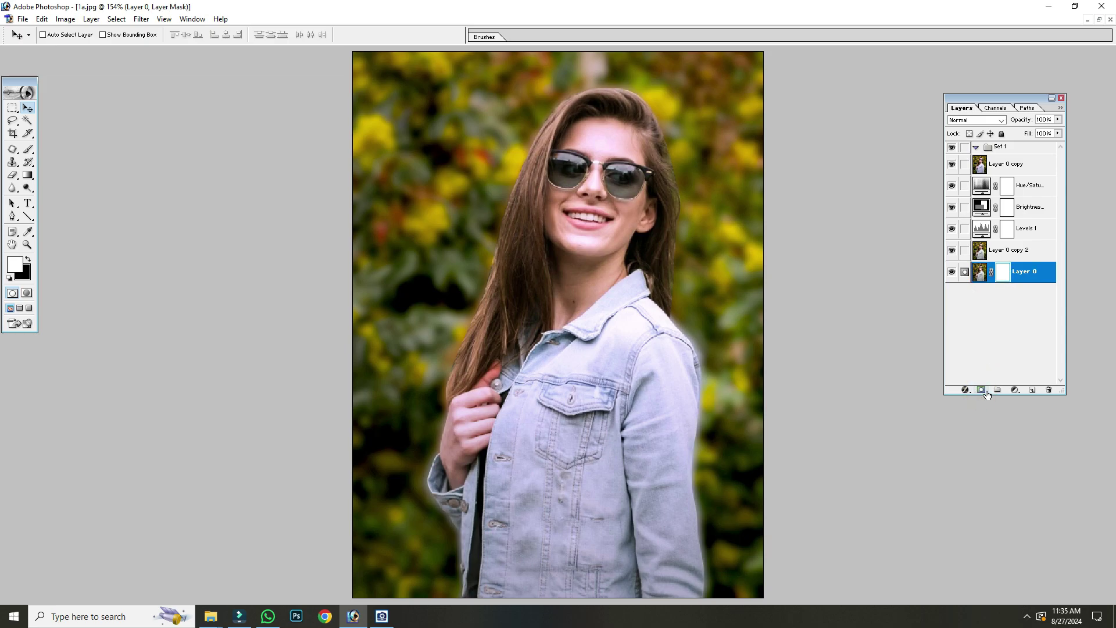
pyautogui.hotkey('ctrl', 'z')
# Step: Create a second layer set and place it directly above Levels 1, with Layer 0 moved above Layer 0 copy 2
pyautogui.click(997, 389)
pyautogui.moveTo(1000, 277); pyautogui.dragTo(997, 241)
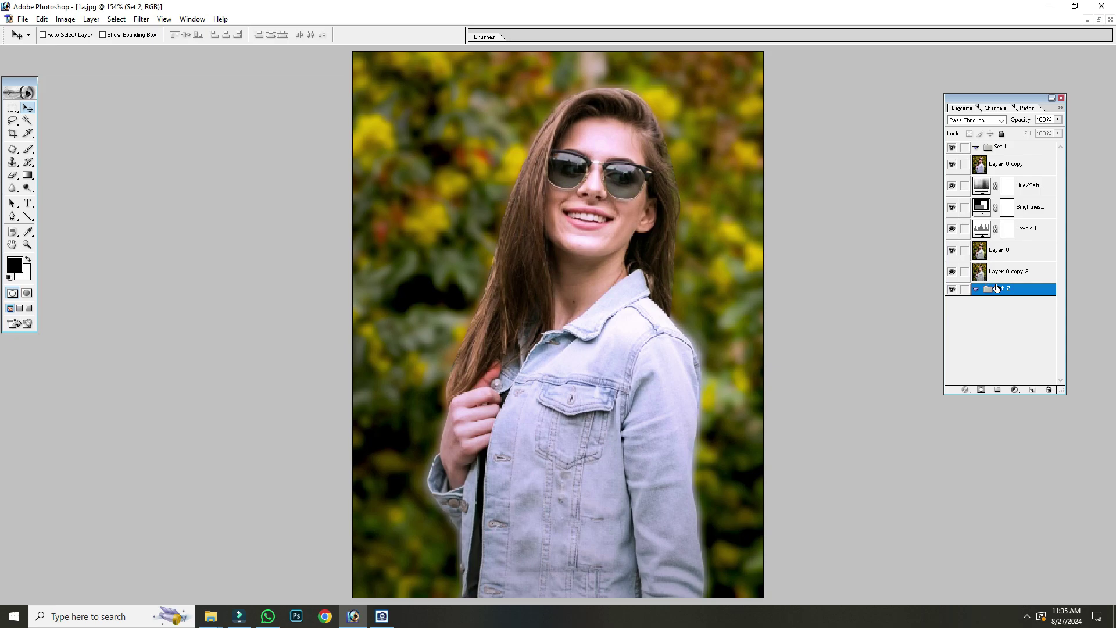
pyautogui.moveTo(1000, 291); pyautogui.dragTo(994, 242)
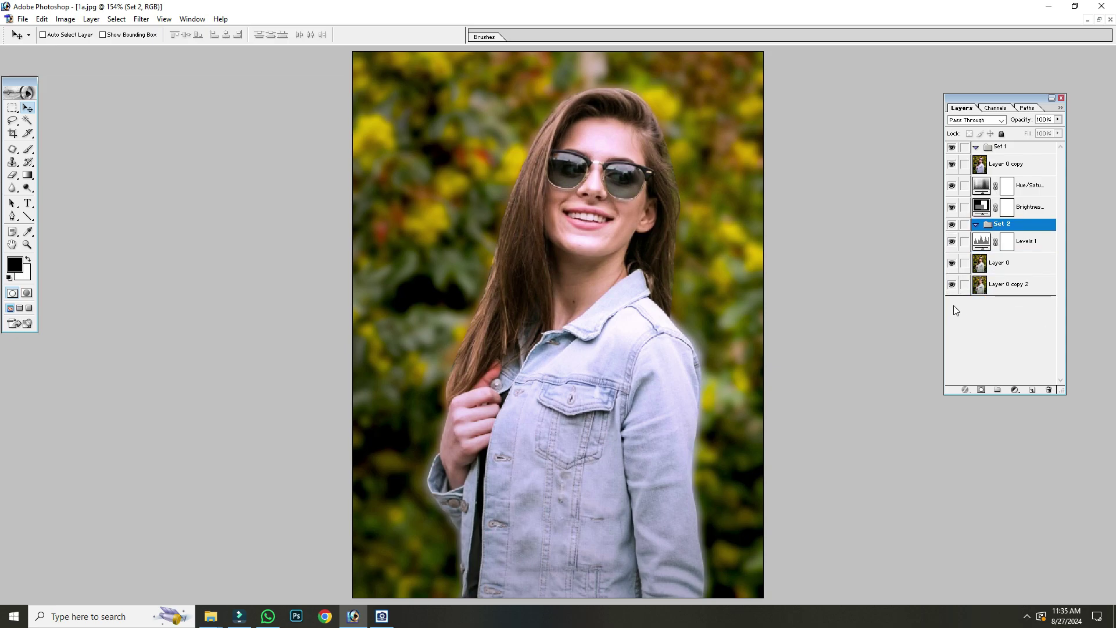
# Step: Move Layer 0 copy and the Hue/Saturation and Brightness/Contrast adjustment layers into Set 1
pyautogui.click(989, 186)
pyautogui.moveTo(982, 168); pyautogui.dragTo(996, 149)
pyautogui.click(982, 188)
pyautogui.moveTo(981, 187); pyautogui.dragTo(996, 147)
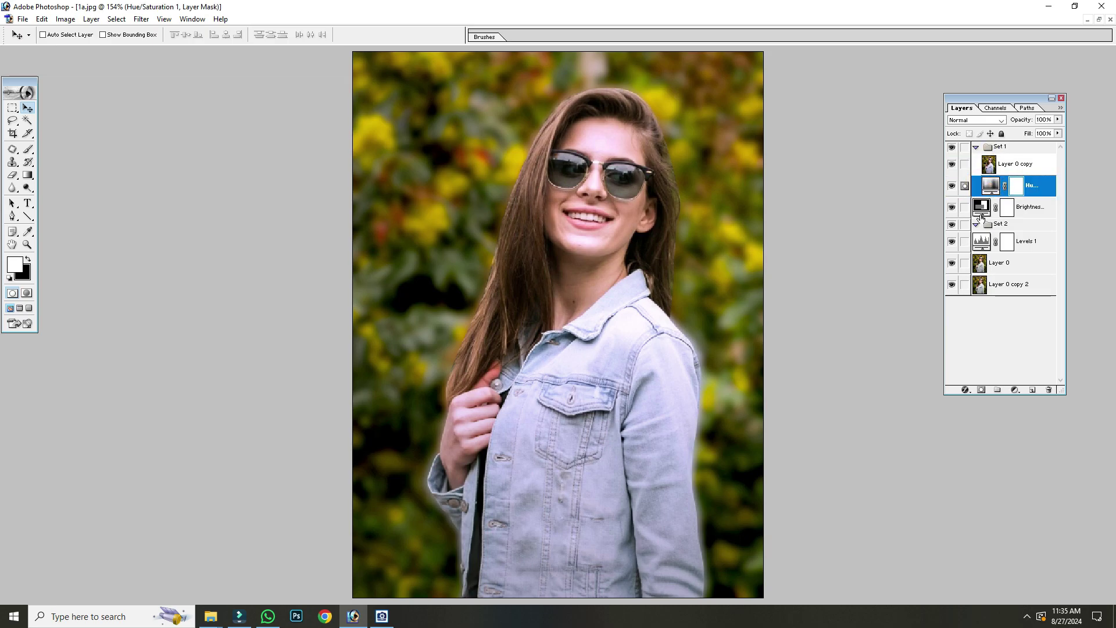
pyautogui.moveTo(981, 216); pyautogui.dragTo(996, 146)
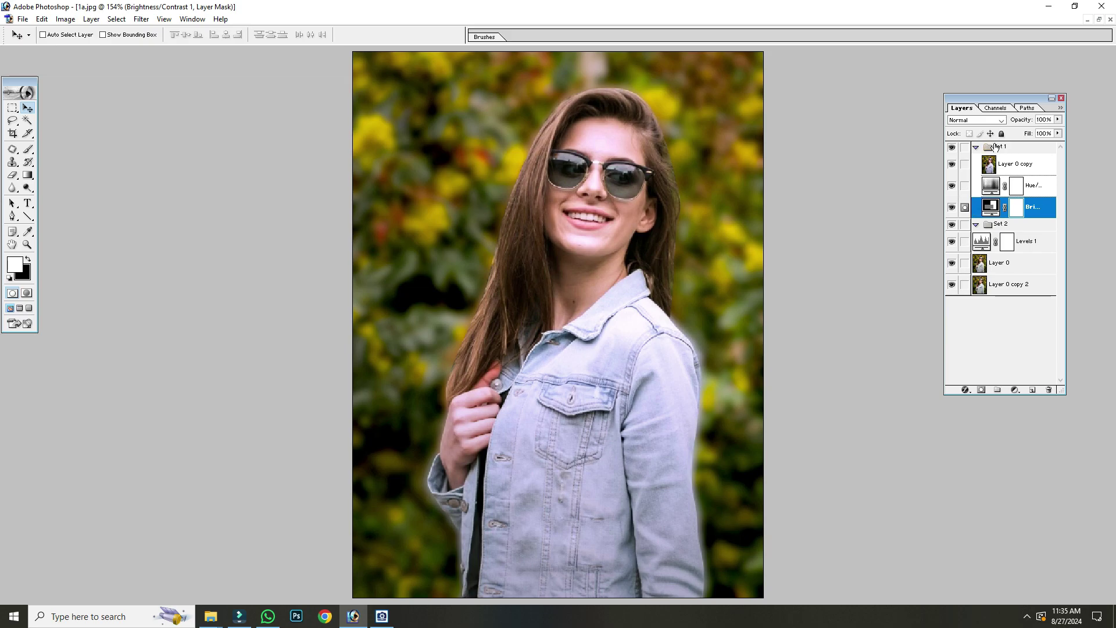
# Step: Toggle the visibility of Set 1 and collapse the set
pyautogui.click(951, 148)
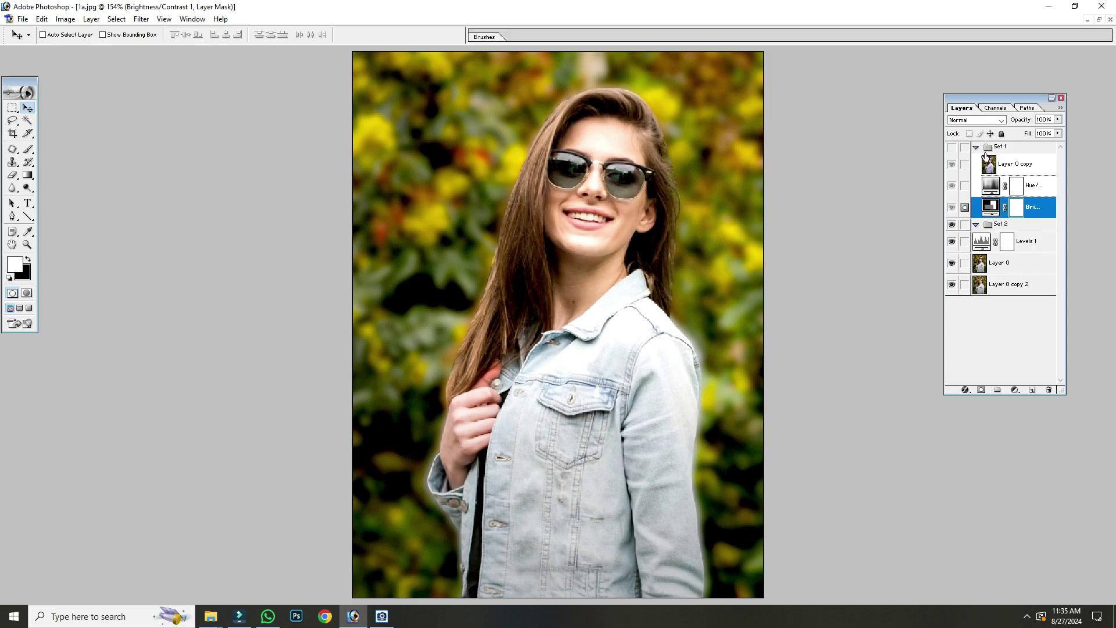
pyautogui.click(975, 149)
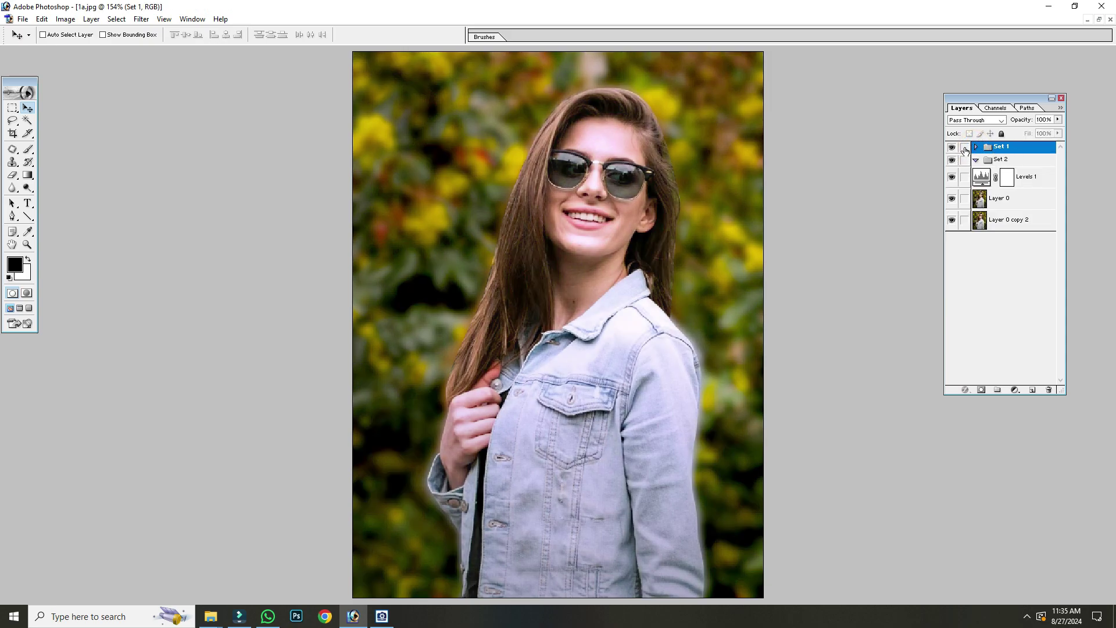
# Step: Move Levels 1, Layer 0 and Layer 0 copy 2 into Set 2 and hide the set
pyautogui.click(991, 159)
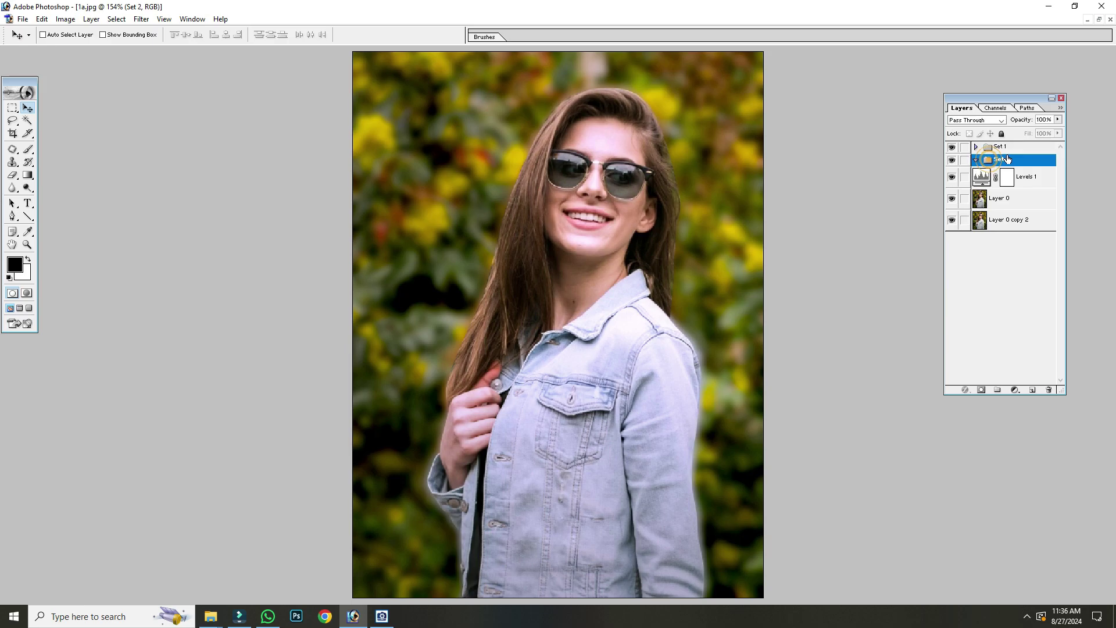
pyautogui.moveTo(976, 174); pyautogui.dragTo(995, 162)
pyautogui.moveTo(983, 211); pyautogui.dragTo(992, 162)
pyautogui.click(952, 160)
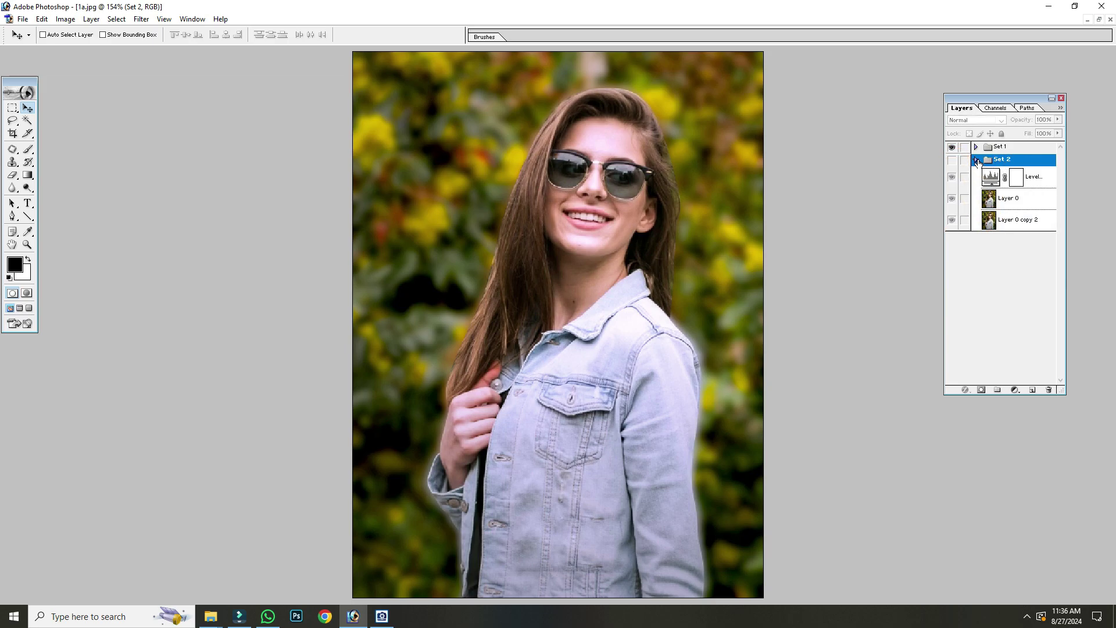
# Step: Collapse Set 2, make it visible again, and expand both Set 2 and Set 1
pyautogui.click(977, 159)
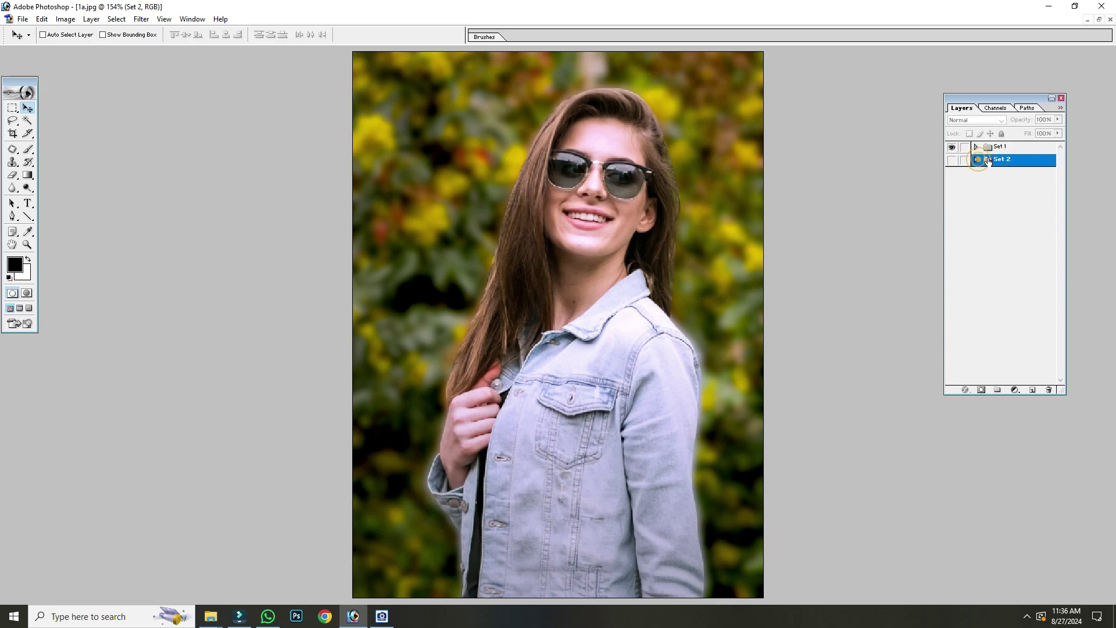
pyautogui.click(952, 160)
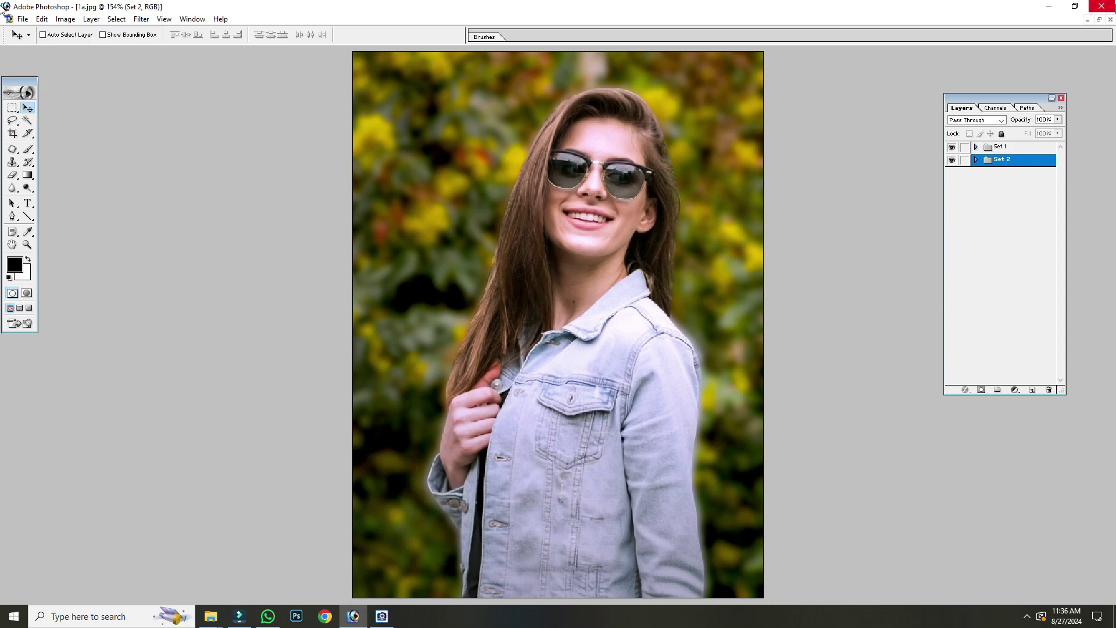
pyautogui.click(976, 160)
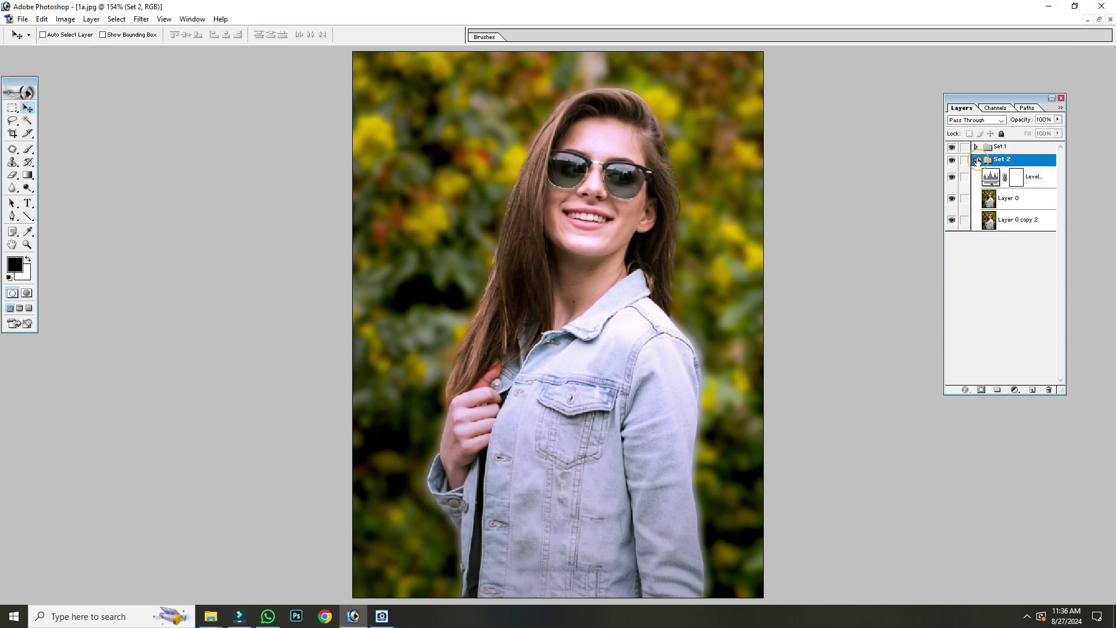
pyautogui.click(976, 147)
# Step: Add a layer mask to Layer 0, invert the mask to black, and change the screen mode to full screen with menus
pyautogui.click(999, 284)
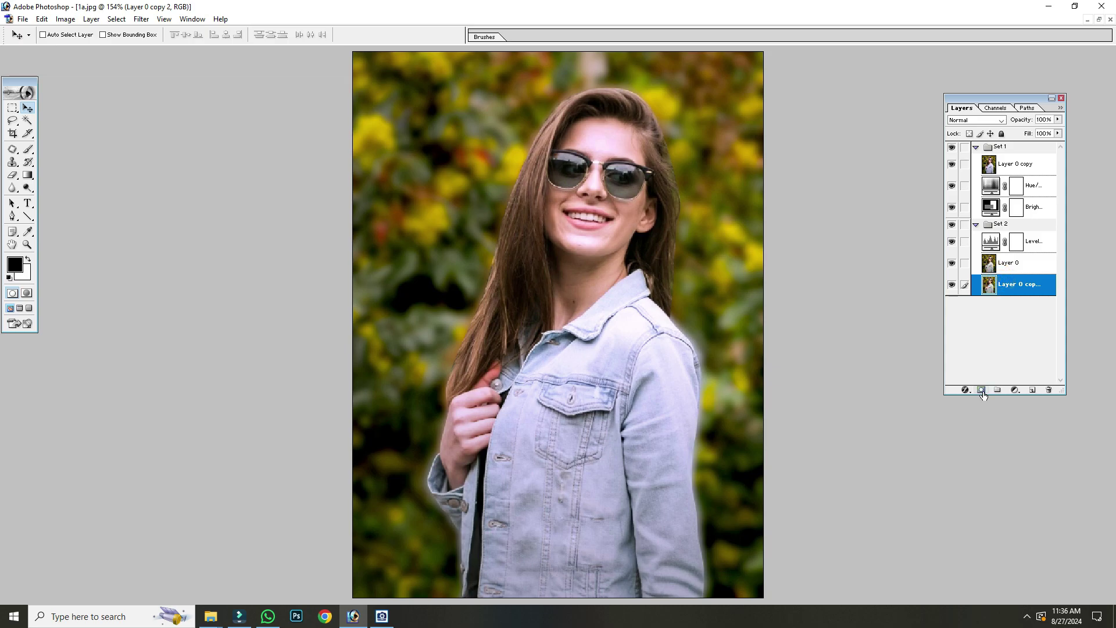
pyautogui.click(998, 266)
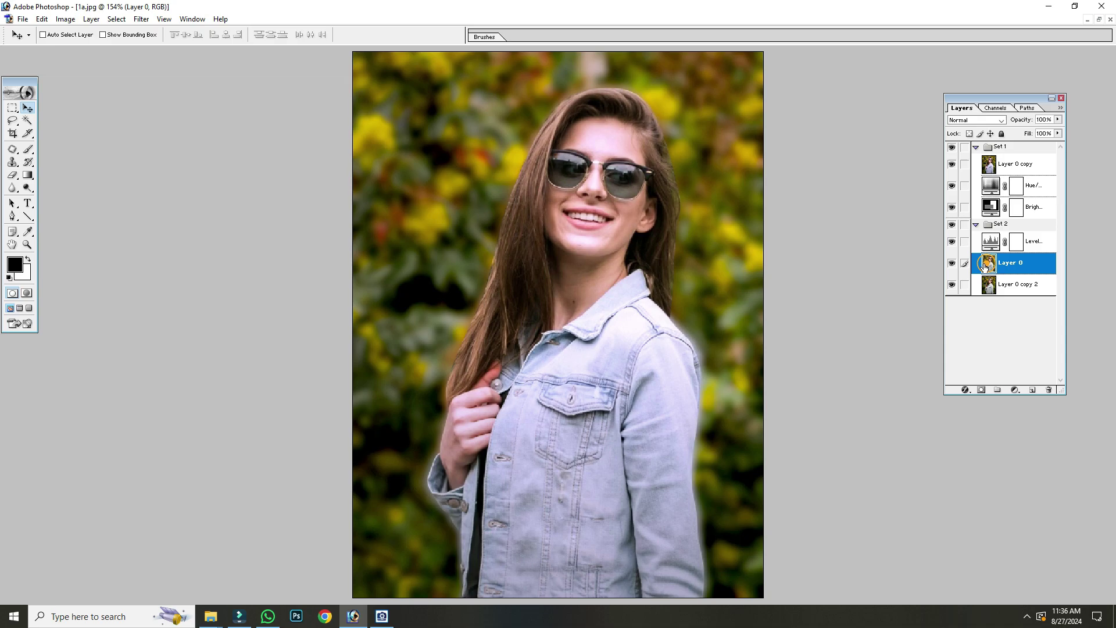
pyautogui.click(983, 390)
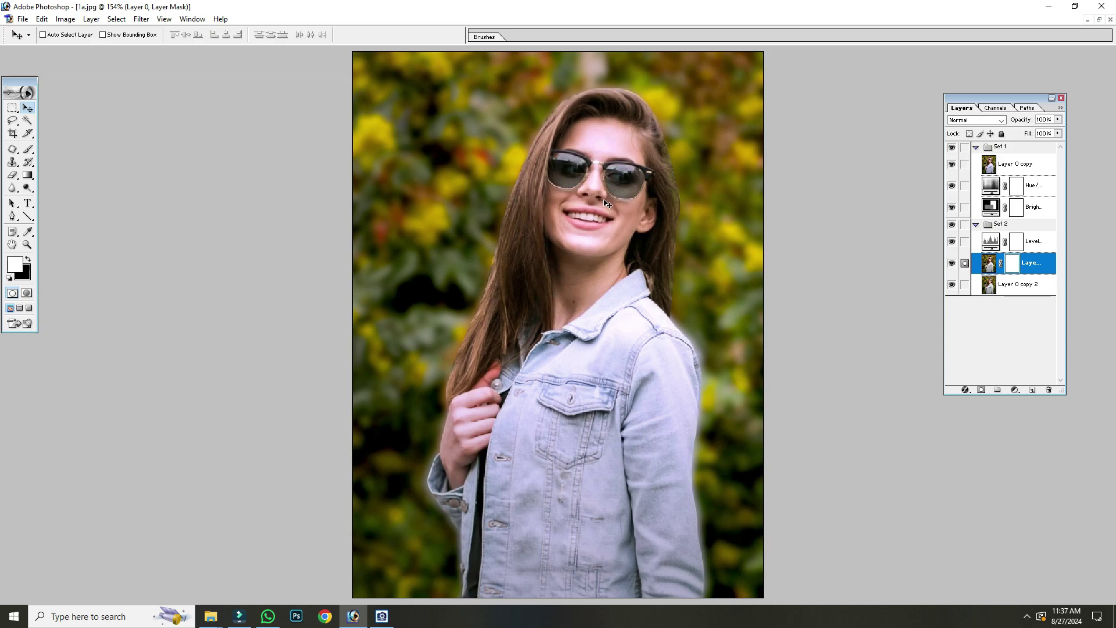
pyautogui.hotkey('ctrl', 'i')
pyautogui.press('f')
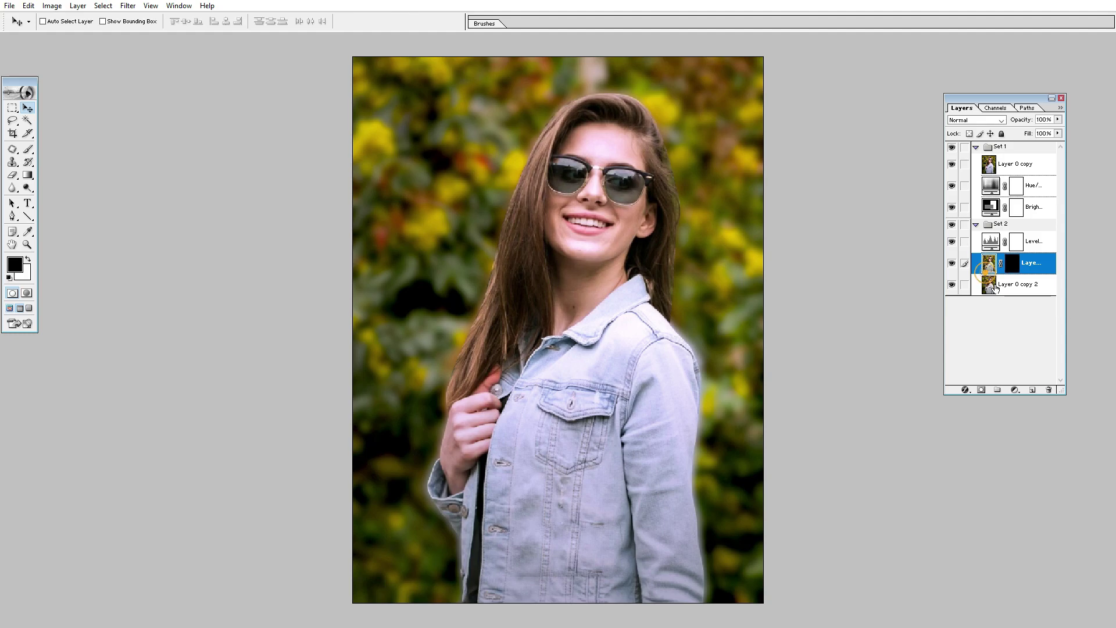
# Step: Set the foreground color to red with R 255 and fill Layer 0 copy 2 with it
pyautogui.click(989, 286)
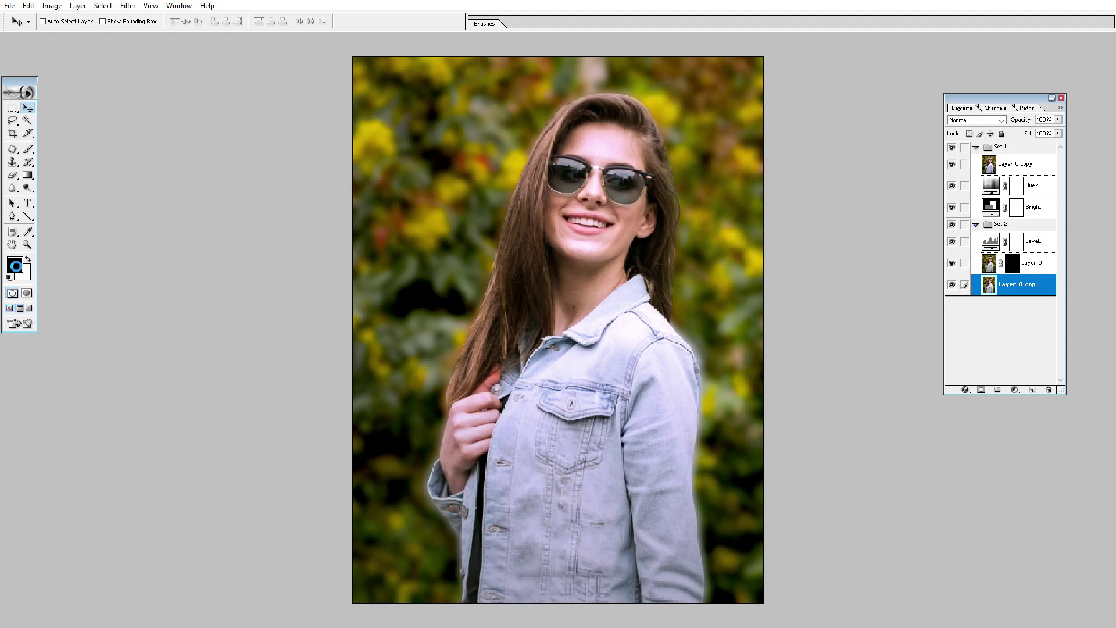
pyautogui.click(15, 264)
pyautogui.click(987, 403)
pyautogui.write('255')
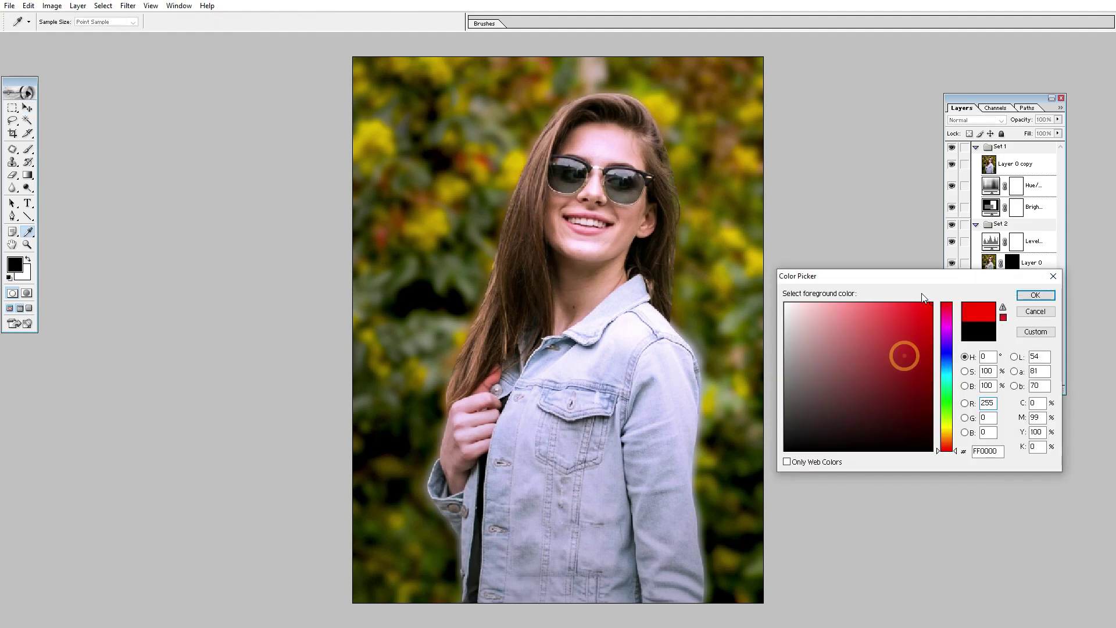
pyautogui.press('Return')
pyautogui.press('v')
pyautogui.hotkey('alt', 'BackSpace')
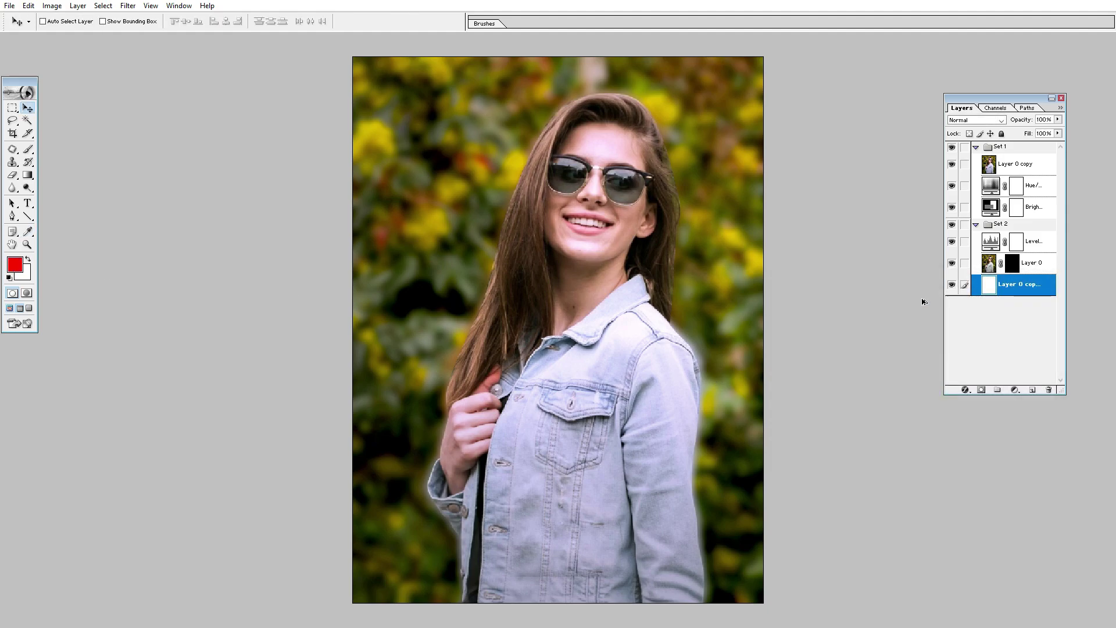
# Step: Hide Layer 0 copy and make the image of Layer 0, rather than its mask, active
pyautogui.click(999, 271)
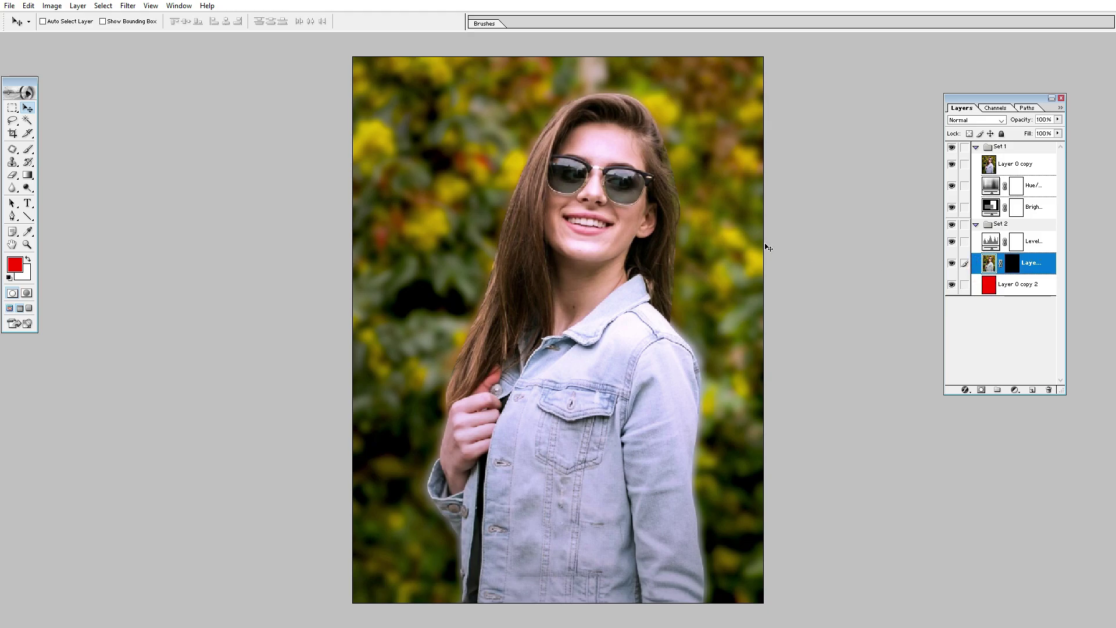
pyautogui.click(1011, 263)
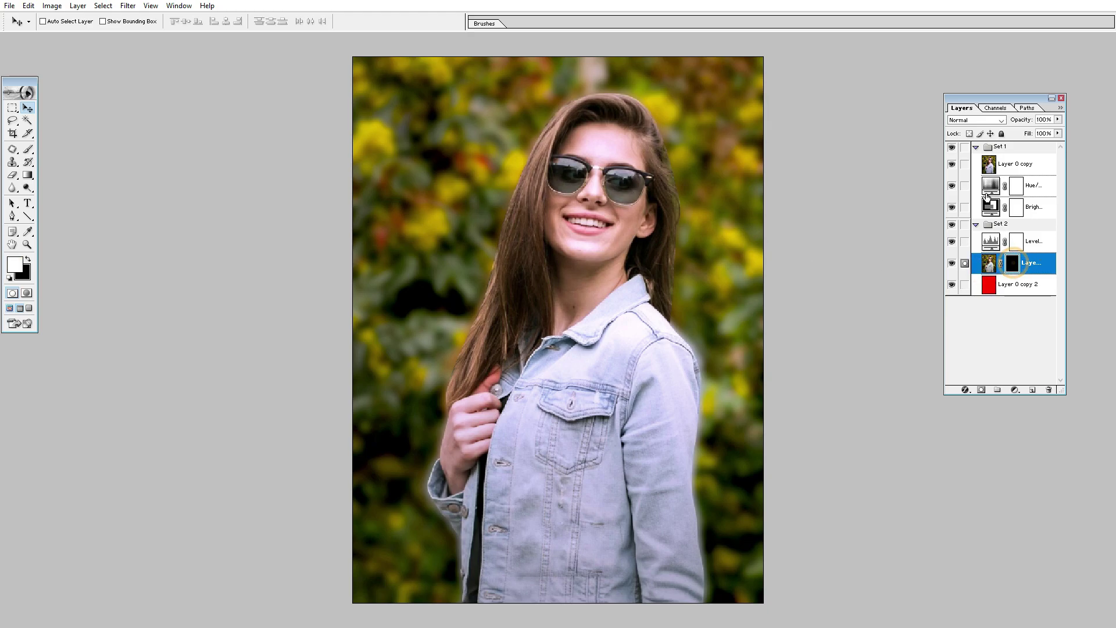
pyautogui.click(951, 165)
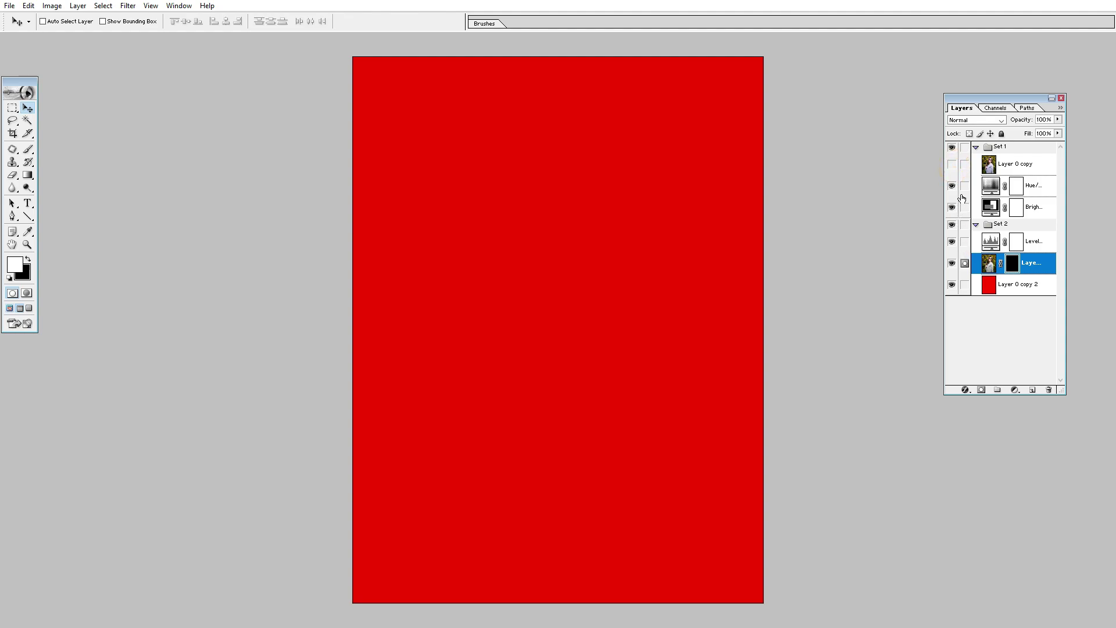
pyautogui.rightClick(539, 226)
pyautogui.click(549, 230)
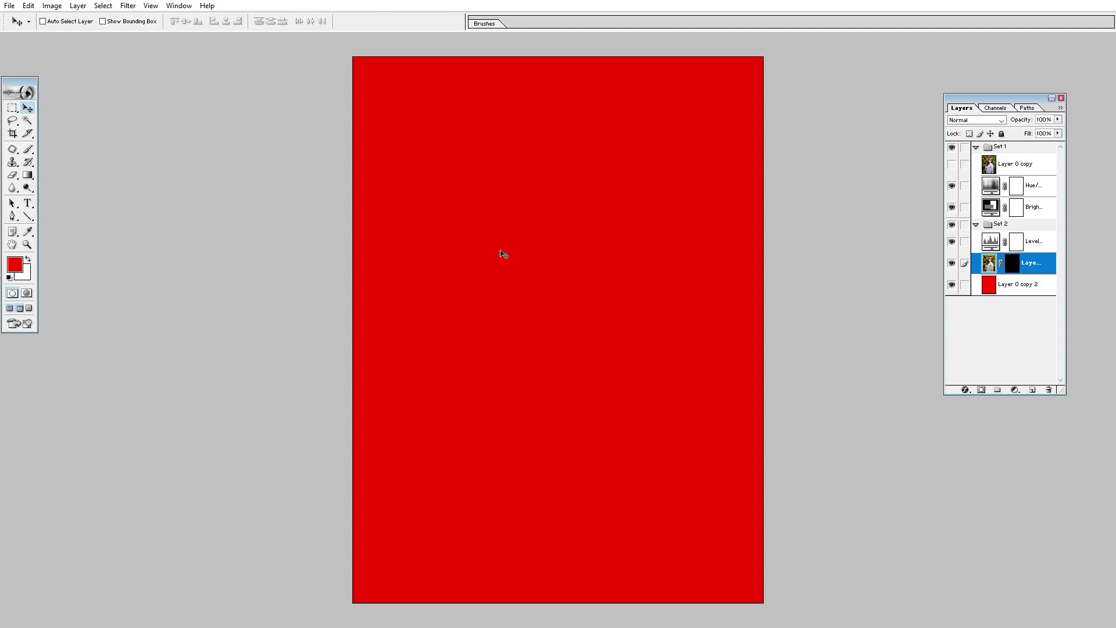
# Step: Enlarge the Brush to 300 px, try a red stroke on the image of Layer 0 and undo it
pyautogui.press('b')
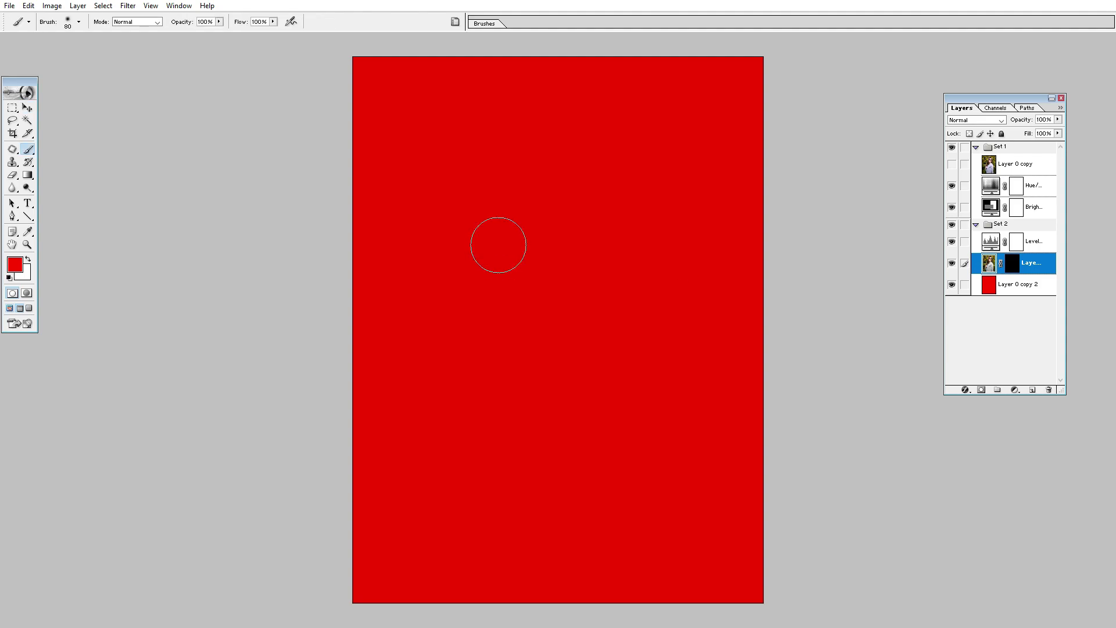
pyautogui.press(']')
pyautogui.press(']')
pyautogui.press(']')
pyautogui.press(']')
pyautogui.press(']')
pyautogui.press(']')
pyautogui.press(']')
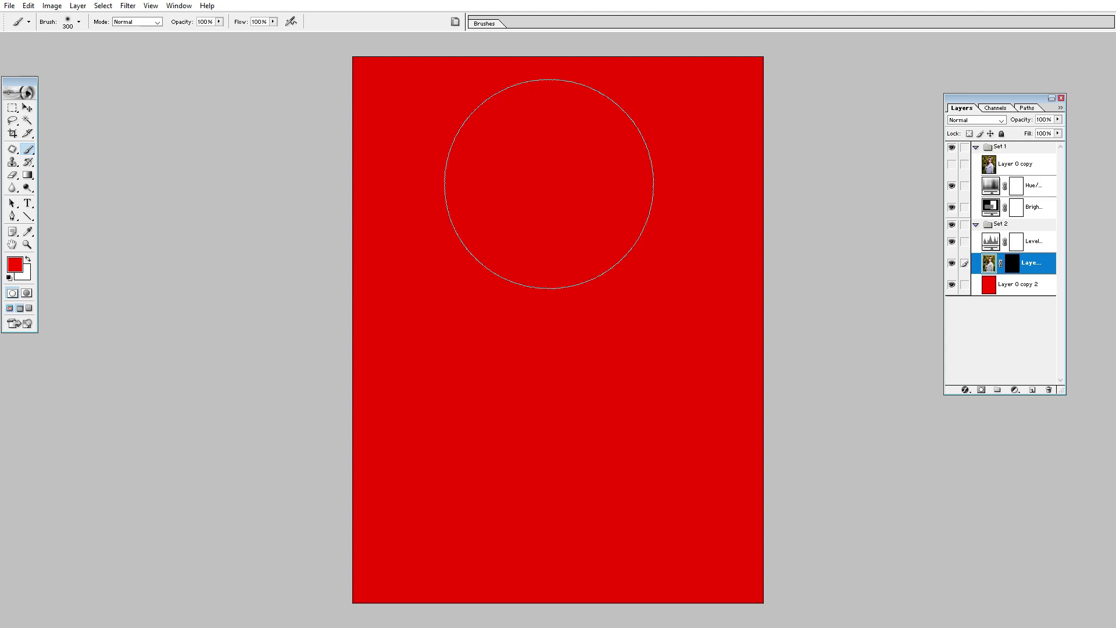
pyautogui.moveTo(551, 181)
pyautogui.mouseDown()
pyautogui.moveTo(554, 207)
pyautogui.moveTo(578, 214)
pyautogui.mouseUp()
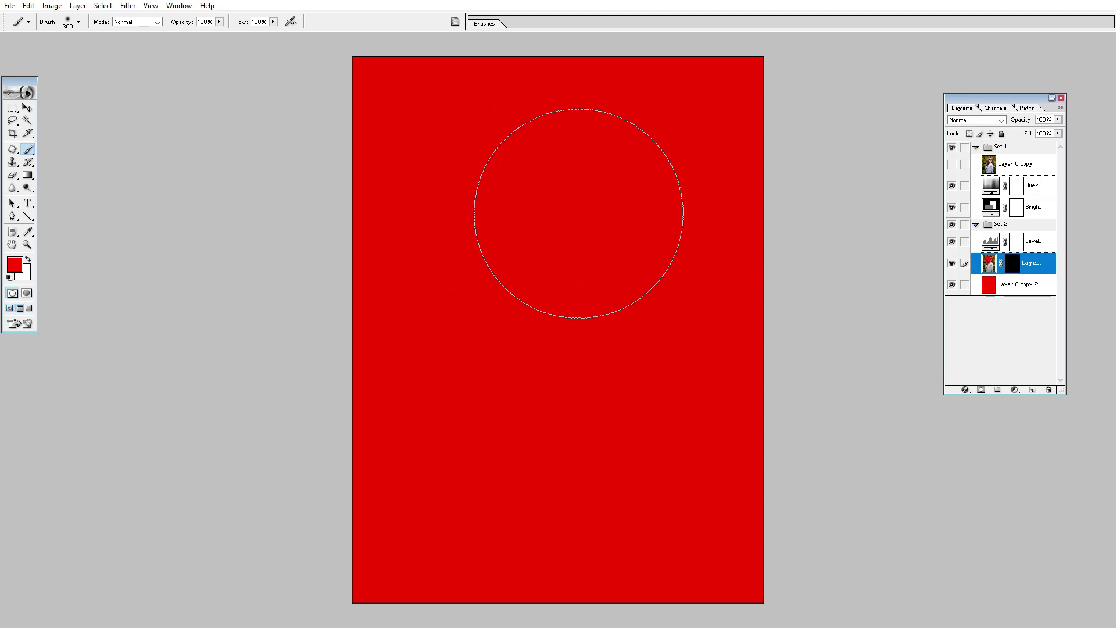
pyautogui.hotkey('ctrl', 'z')
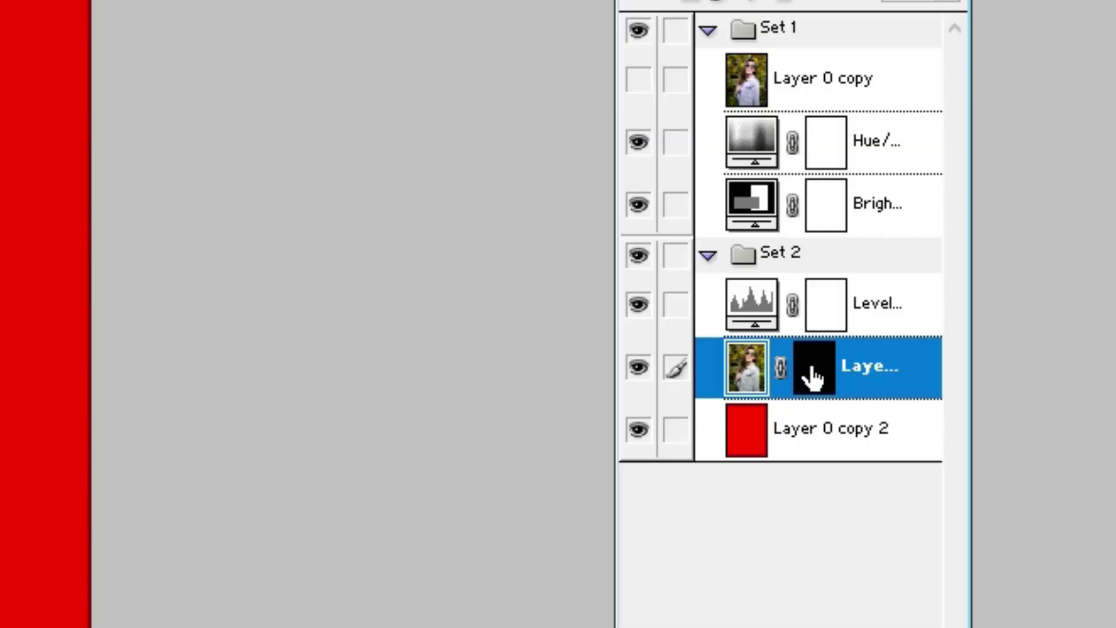
# Step: Make Layer 0's mask active and paint white with the 300 px brush over the woman's face and hair
pyautogui.click(812, 375)
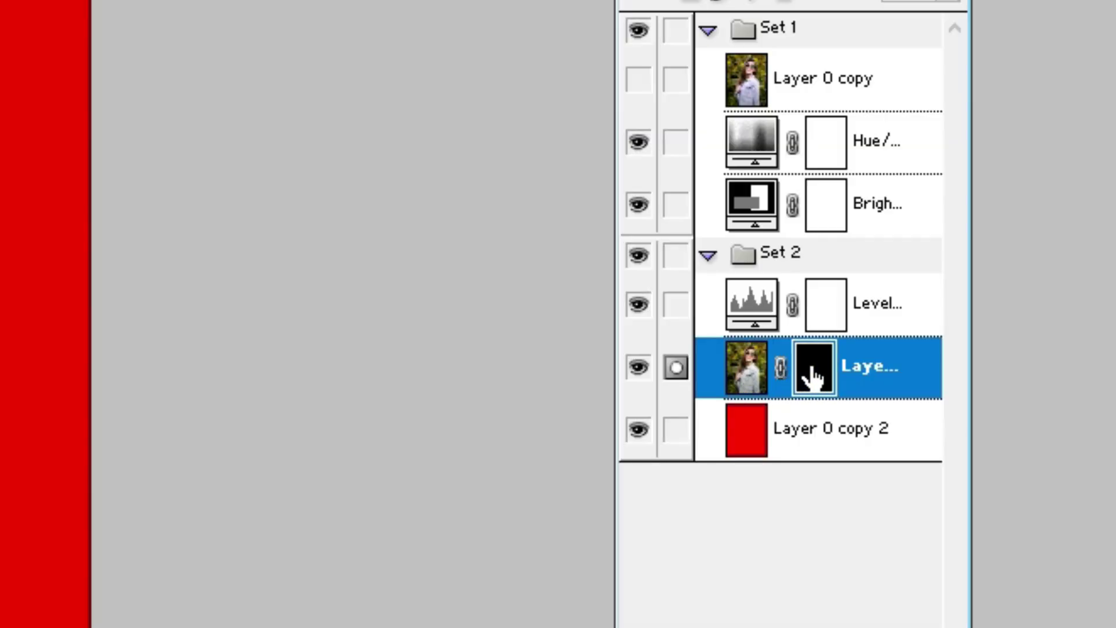
pyautogui.click(746, 370)
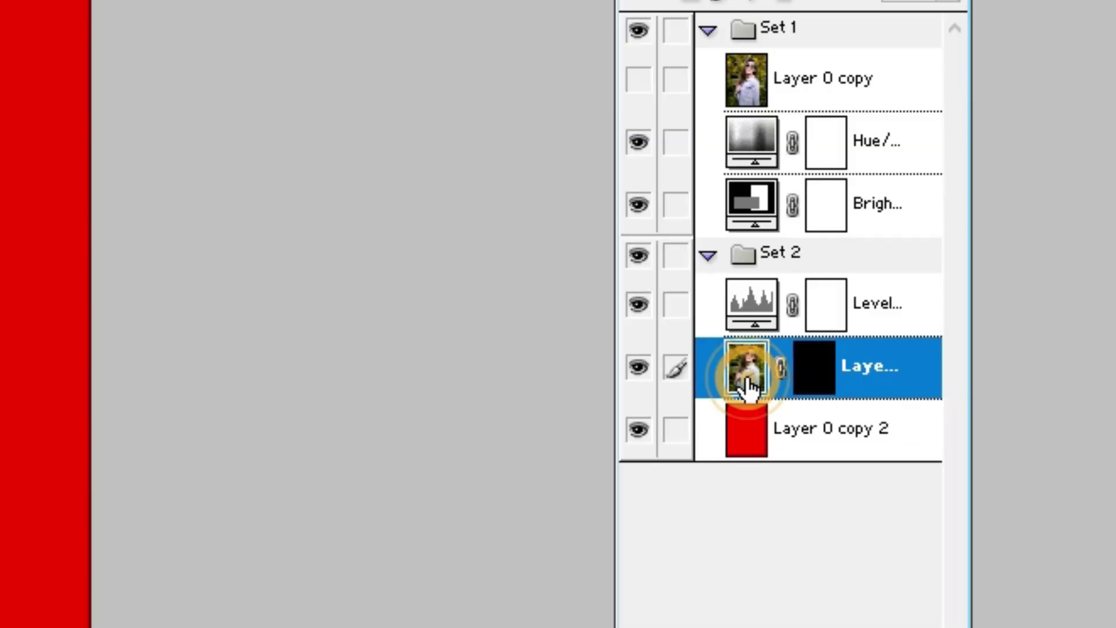
pyautogui.click(826, 375)
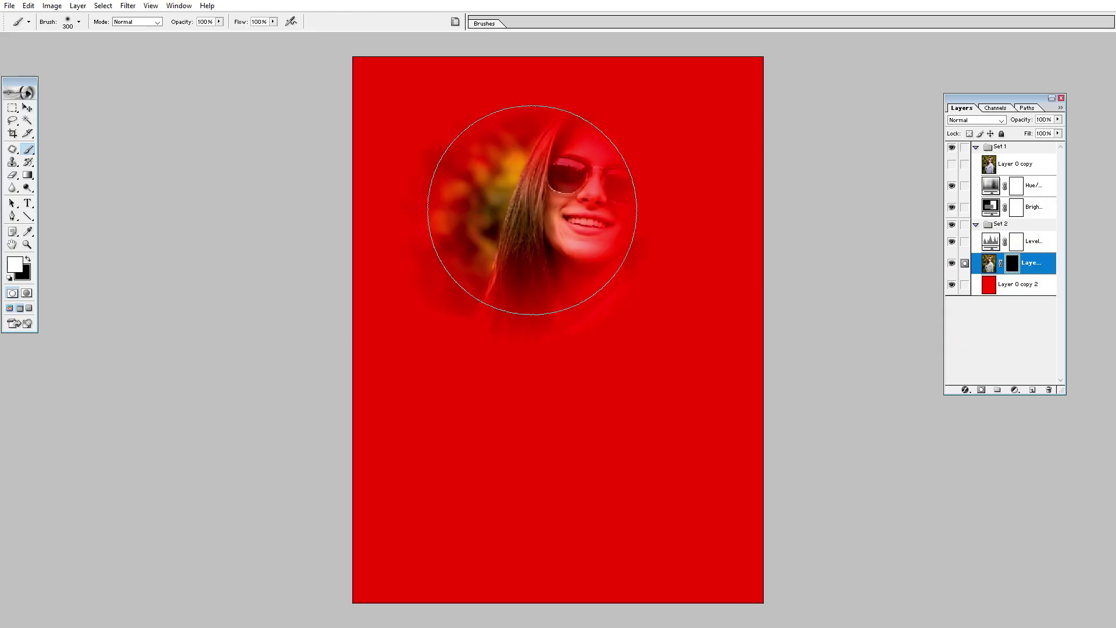
pyautogui.moveTo(531, 210); pyautogui.dragTo(590, 237)
# Step: Paint white in Layer 0's mask with smaller brushes of about 150 to 175 px over the woman's head, hair and jacket
pyautogui.press('[')
pyautogui.press('[')
pyautogui.press('[')
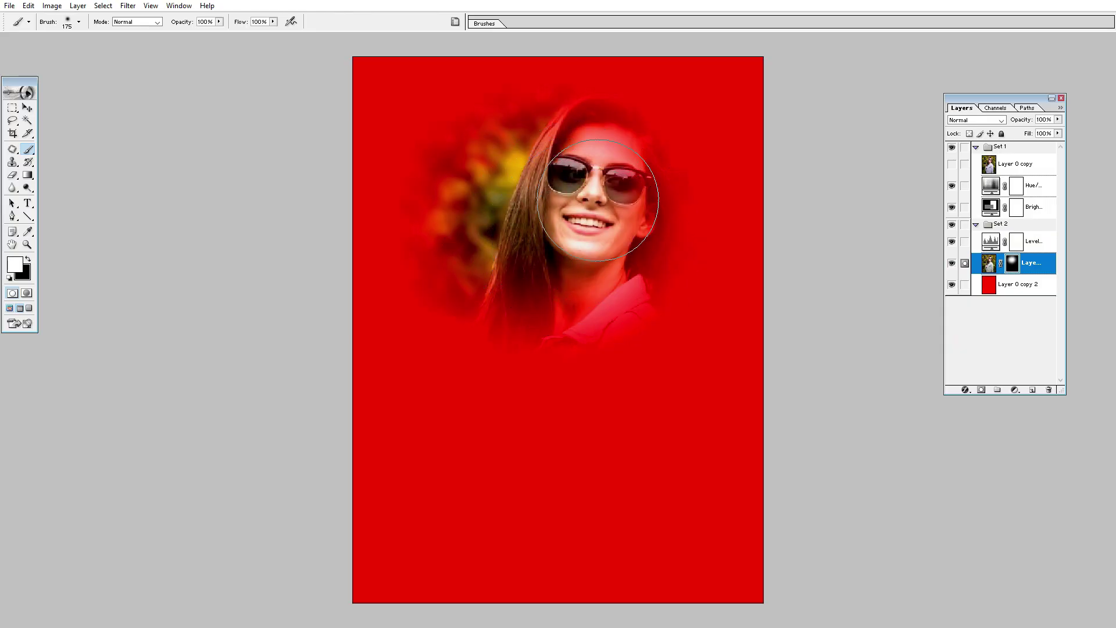
pyautogui.moveTo(634, 139)
pyautogui.mouseDown()
pyautogui.moveTo(459, 174)
pyautogui.moveTo(606, 177)
pyautogui.moveTo(640, 249)
pyautogui.moveTo(587, 326)
pyautogui.moveTo(575, 371)
pyautogui.moveTo(636, 382)
pyautogui.moveTo(651, 441)
pyautogui.moveTo(645, 430)
pyautogui.moveTo(610, 482)
pyautogui.moveTo(506, 378)
pyautogui.mouseUp()
pyautogui.press('[')
pyautogui.press('[')
pyautogui.moveTo(488, 317)
pyautogui.mouseDown()
pyautogui.moveTo(494, 465)
pyautogui.moveTo(573, 573)
pyautogui.moveTo(581, 611)
pyautogui.moveTo(657, 483)
pyautogui.moveTo(558, 541)
pyautogui.moveTo(494, 372)
pyautogui.moveTo(651, 460)
pyautogui.moveTo(558, 407)
pyautogui.moveTo(468, 473)
pyautogui.moveTo(476, 506)
pyautogui.moveTo(516, 526)
pyautogui.moveTo(611, 488)
pyautogui.mouseUp()
pyautogui.hotkey('ctrl', 'z')
pyautogui.press(']')
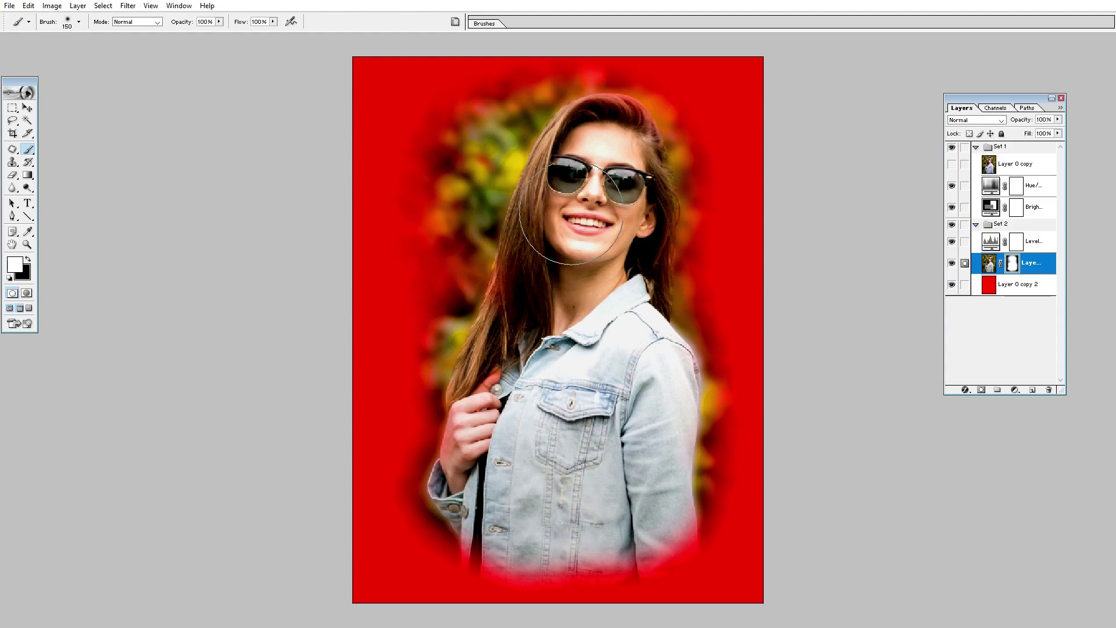
pyautogui.moveTo(581, 145)
pyautogui.mouseDown()
pyautogui.moveTo(645, 110)
pyautogui.moveTo(657, 186)
pyautogui.mouseUp()
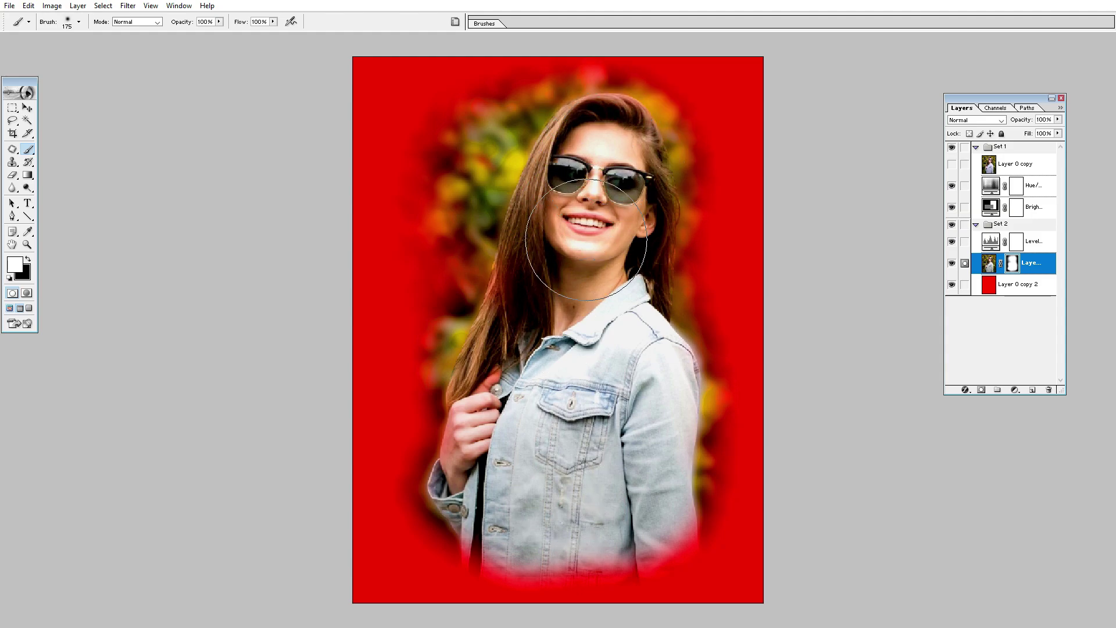
pyautogui.press(']')
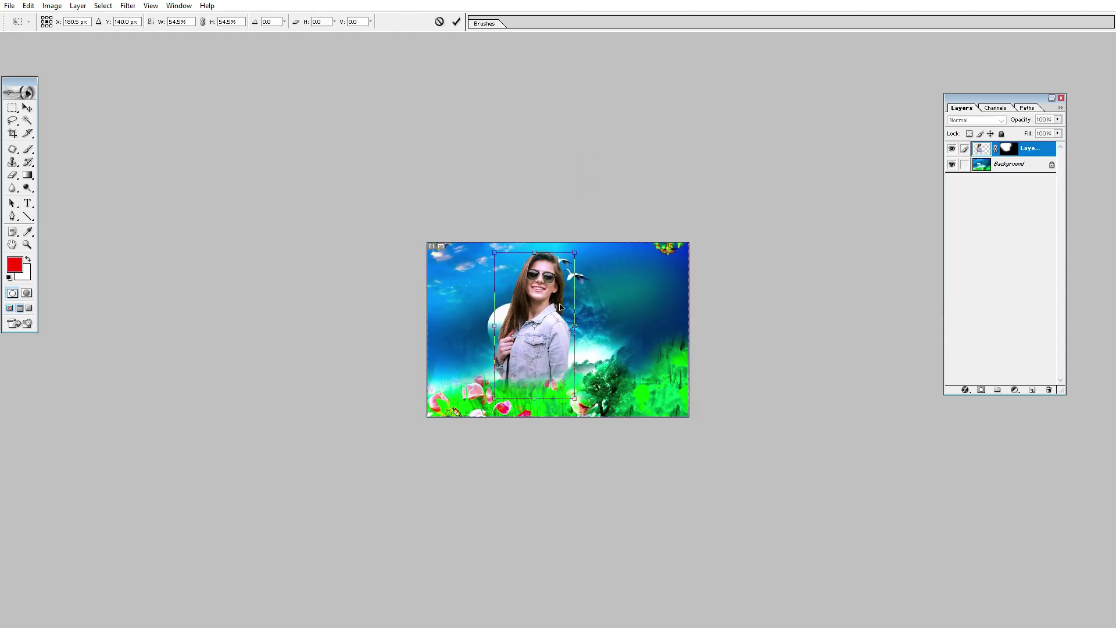
# Step: Move the masked woman to the left side of the blue sky and meadow background, and close that image without saving
pyautogui.press('v')
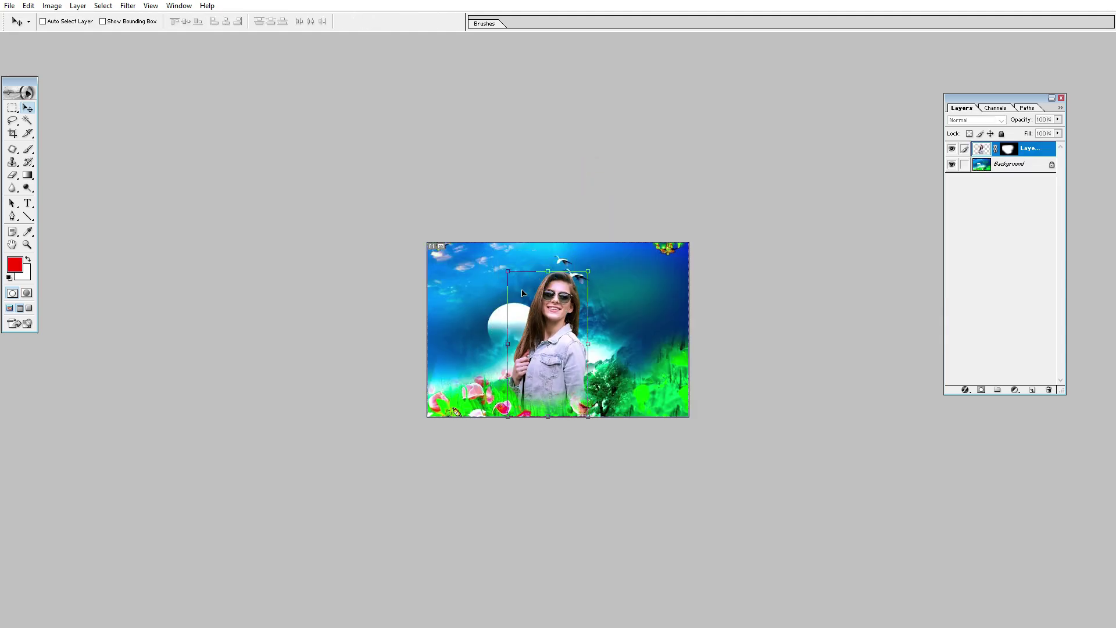
pyautogui.moveTo(540, 381); pyautogui.dragTo(454, 419)
pyautogui.hotkey('ctrl', '0')
pyautogui.hotkey('ctrl', '-')
pyautogui.hotkey('ctrl', '-')
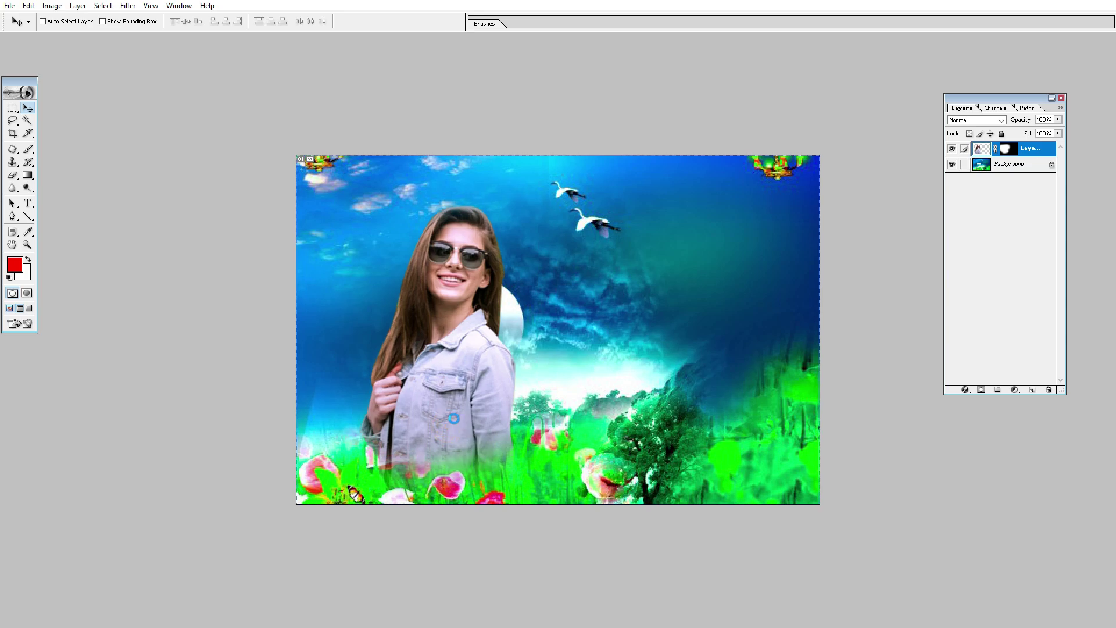
pyautogui.hotkey('ctrl', 'w')
pyautogui.press('n')
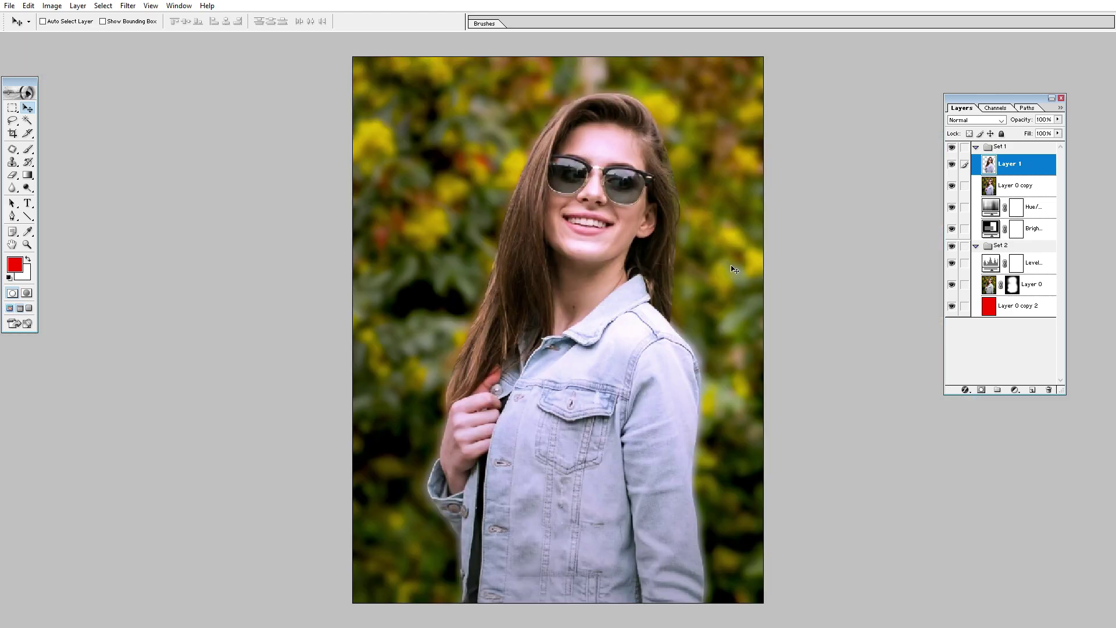
pyautogui.click(966, 390)
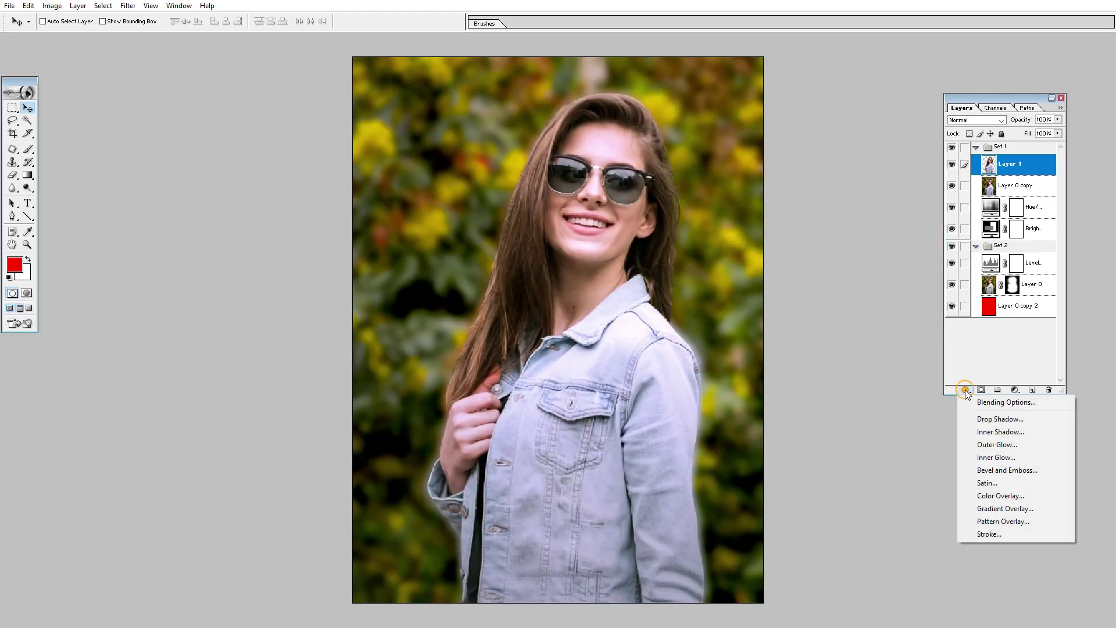
pyautogui.click(965, 390)
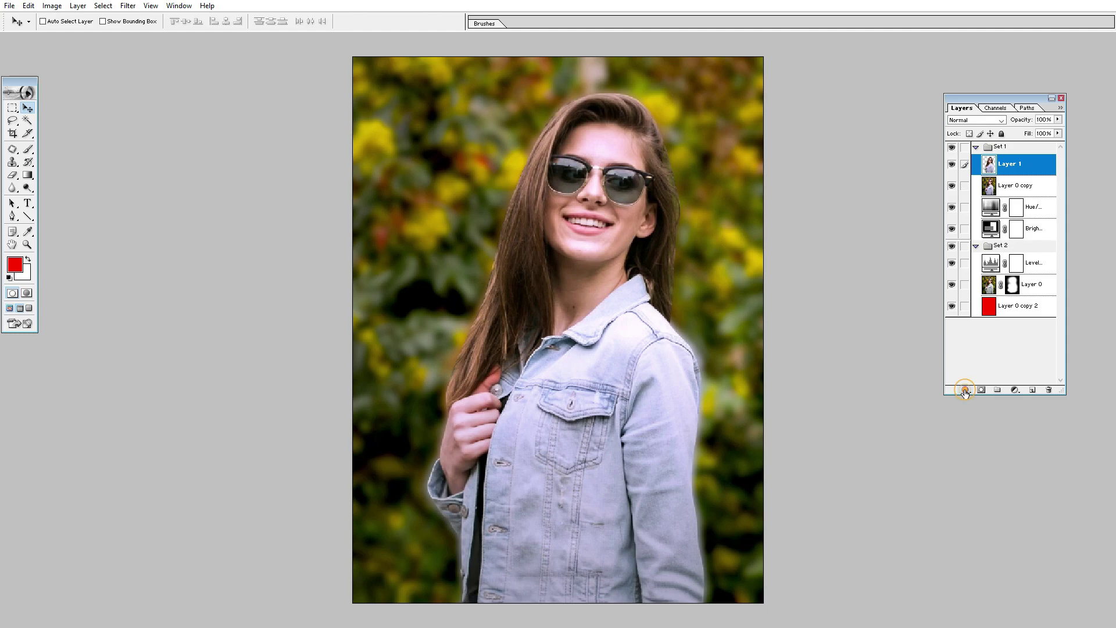
pyautogui.click(965, 390)
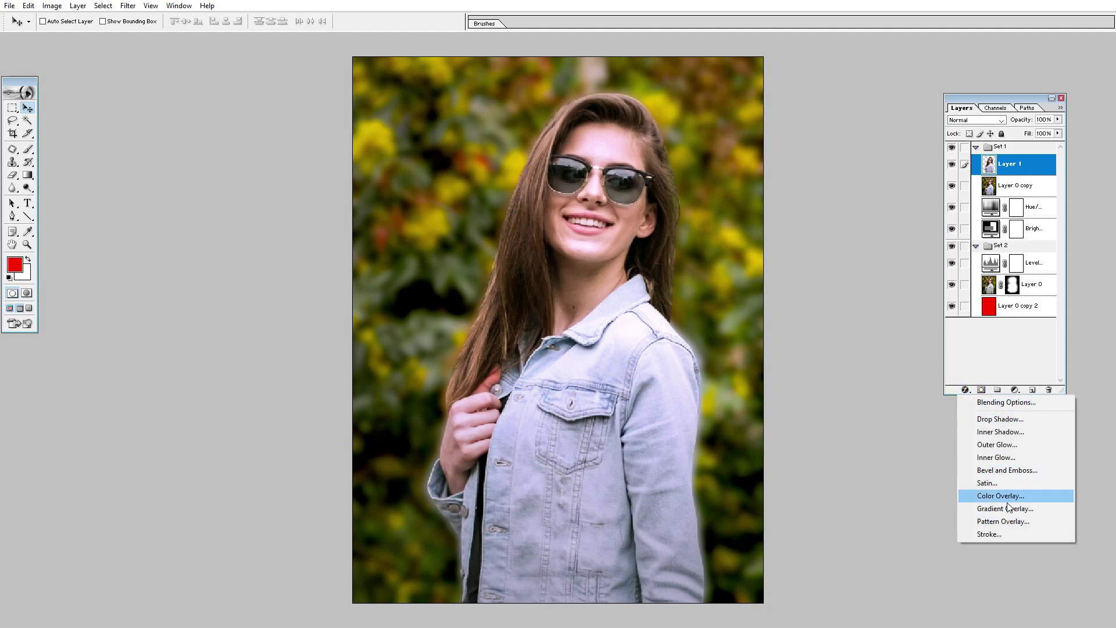
pyautogui.click(667, 365)
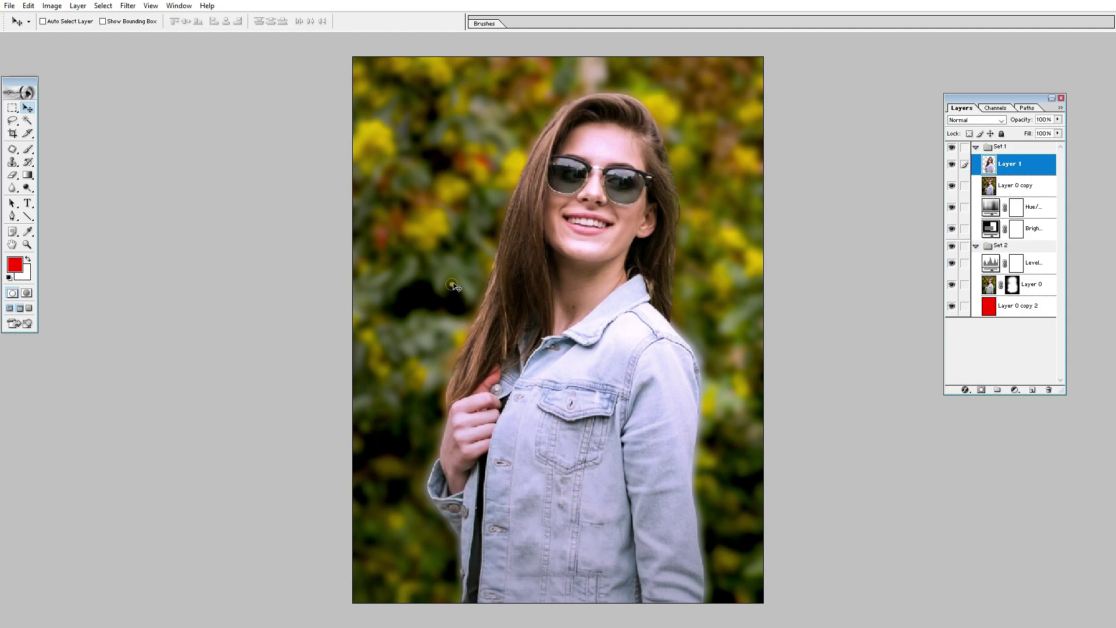
# Step: Add the red text "sri devi" in Arial Narrow over the road below the woman in the sunset road image
pyautogui.press('t')
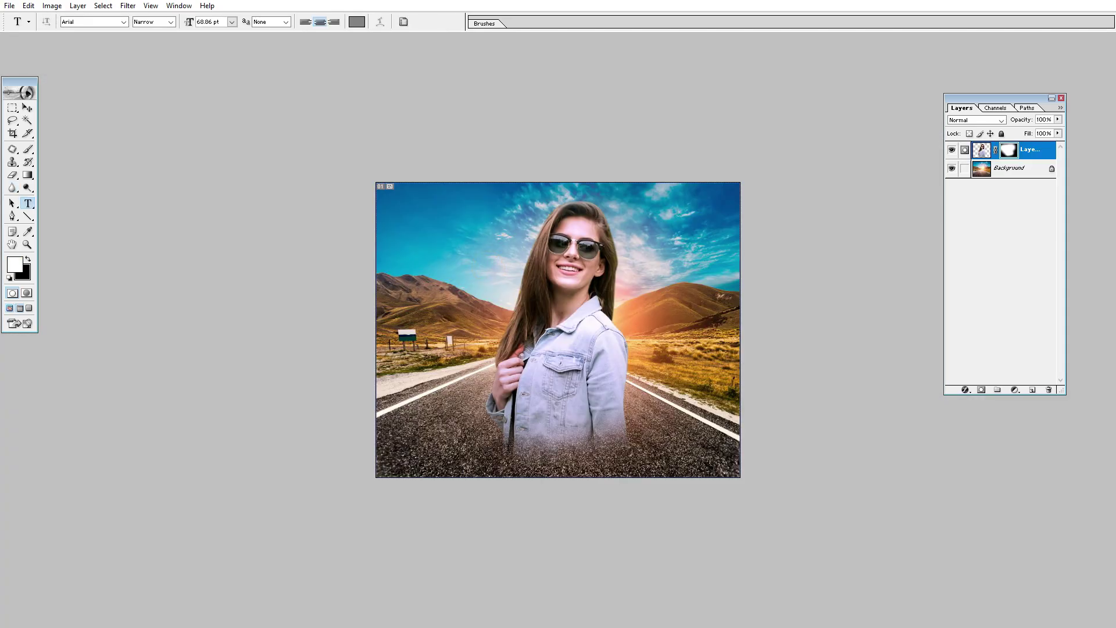
pyautogui.click(476, 447)
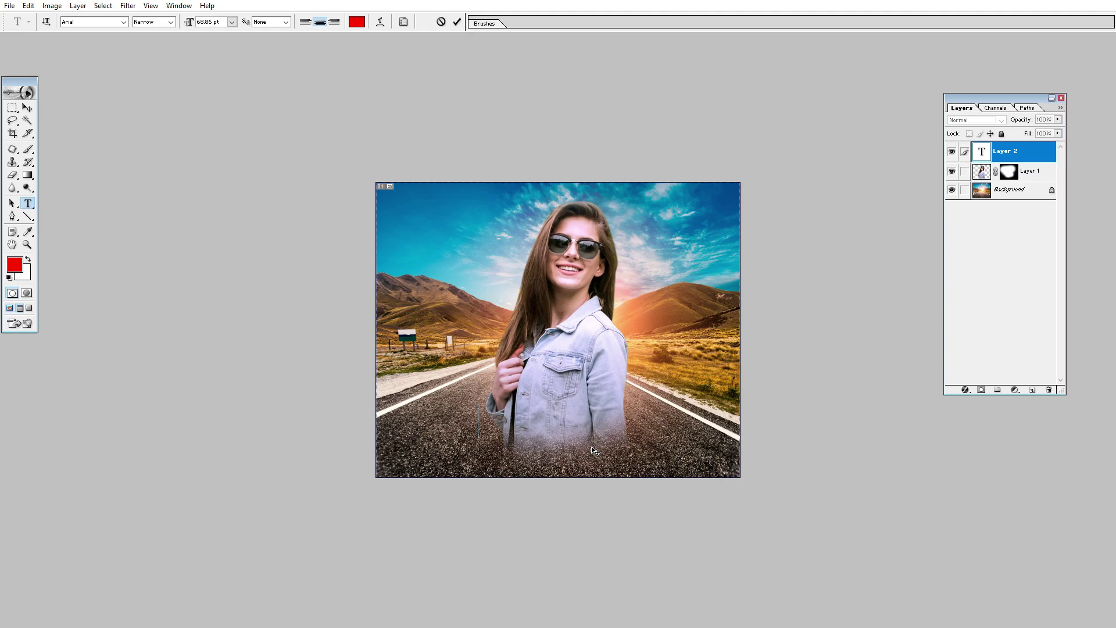
pyautogui.write('sri devi')
pyautogui.hotkey('ctrl', 'Return')
# Step: Scale the text to about 205% and centre it over the lower part of the woman's jacket
pyautogui.hotkey('ctrl', 't')
pyautogui.moveTo(530, 420); pyautogui.dragTo(579, 396)
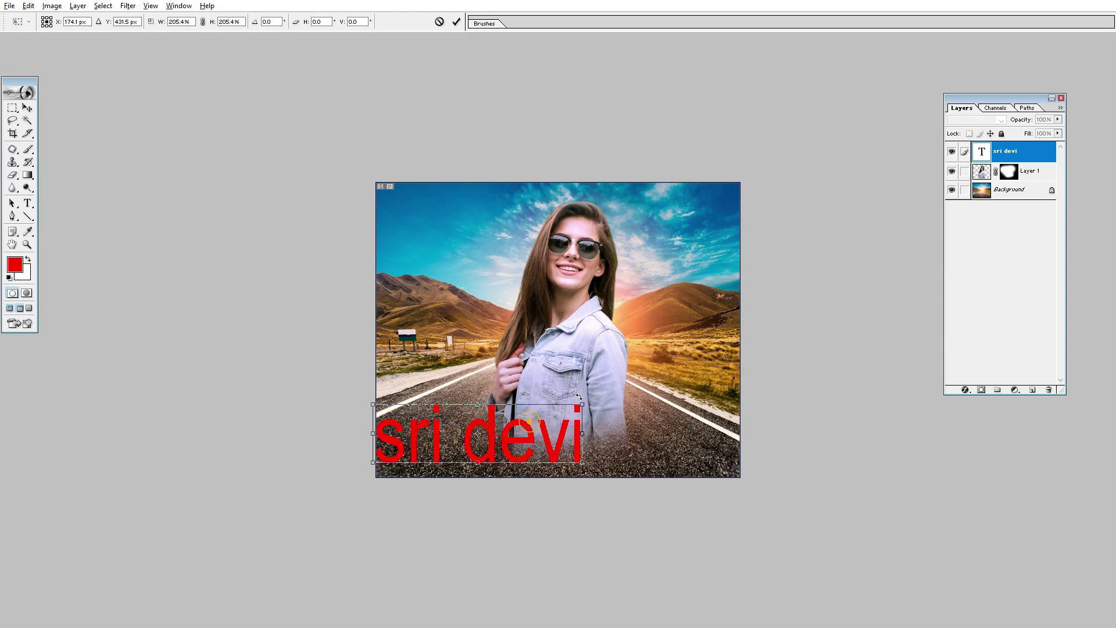
pyautogui.press('Return')
pyautogui.press('v')
pyautogui.moveTo(510, 440); pyautogui.dragTo(576, 436)
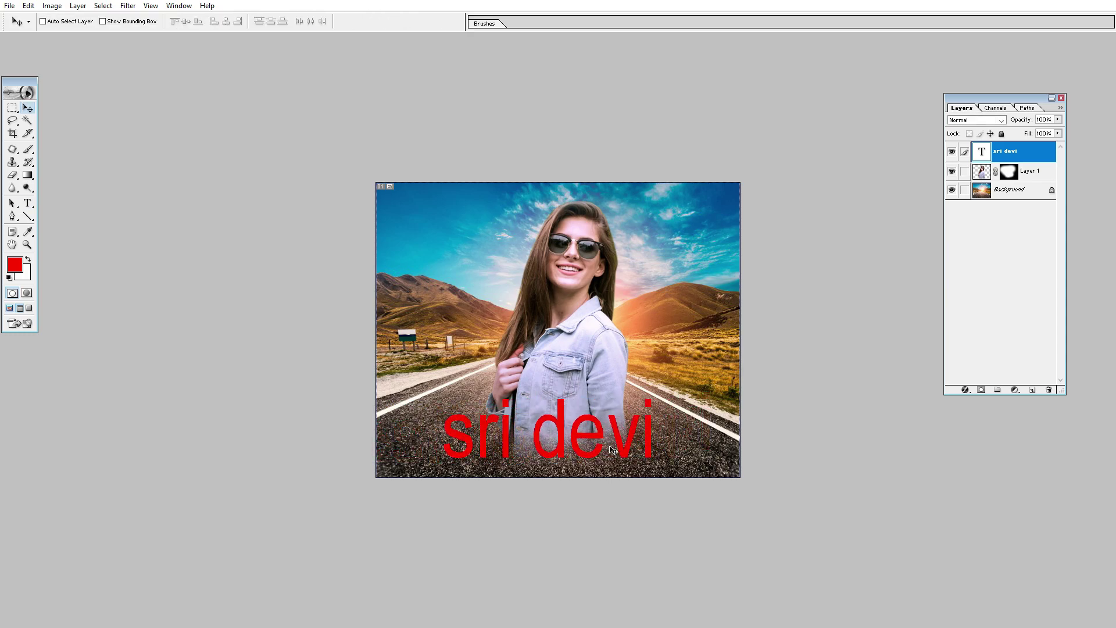
# Step: Add a Stroke effect to the text layer in a very dark, nearly black red (1F0202)
pyautogui.click(965, 390)
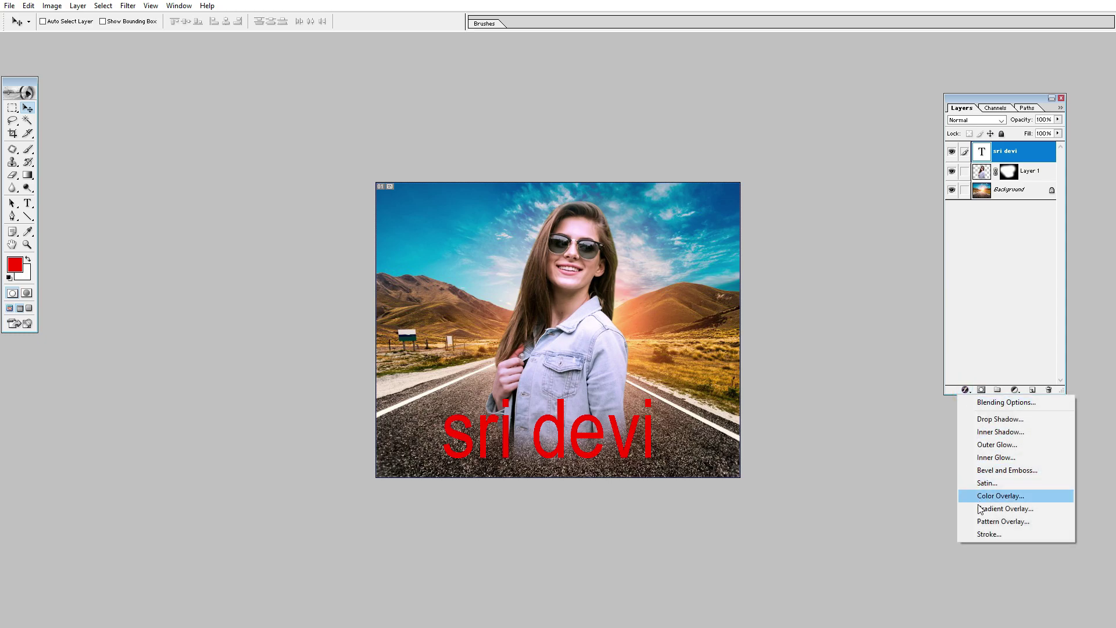
pyautogui.click(988, 535)
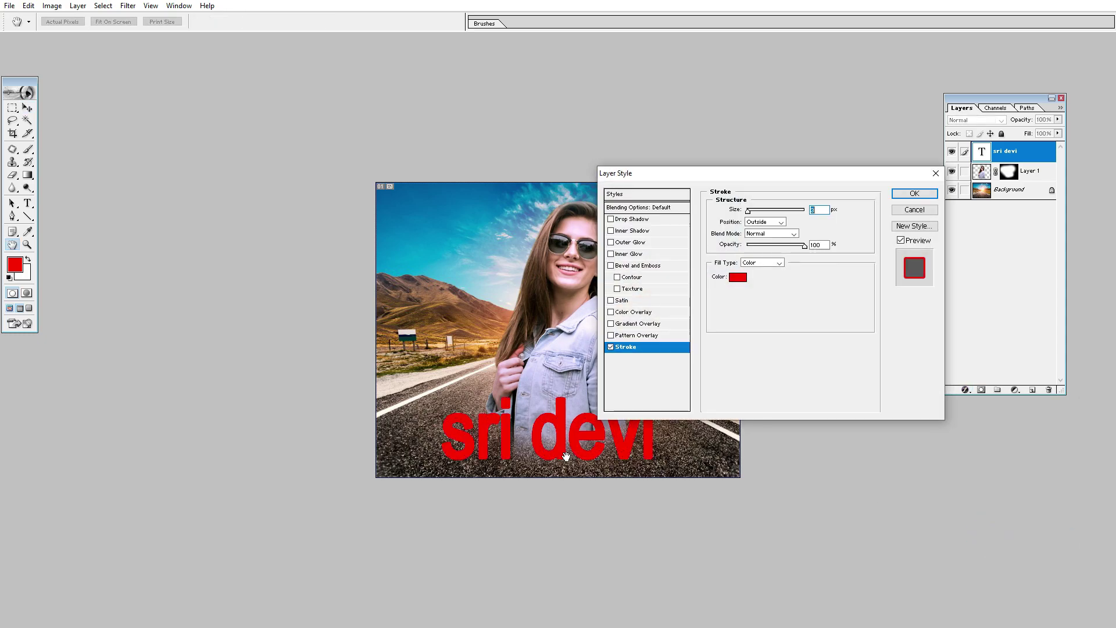
pyautogui.moveTo(746, 172); pyautogui.dragTo(861, 208)
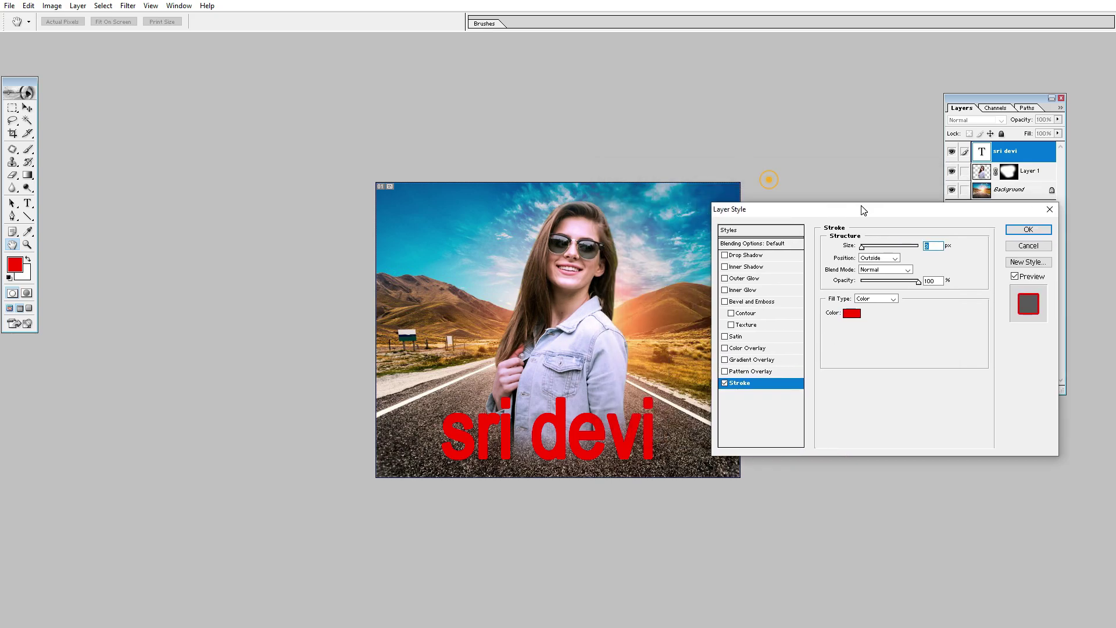
pyautogui.click(851, 313)
pyautogui.click(887, 405)
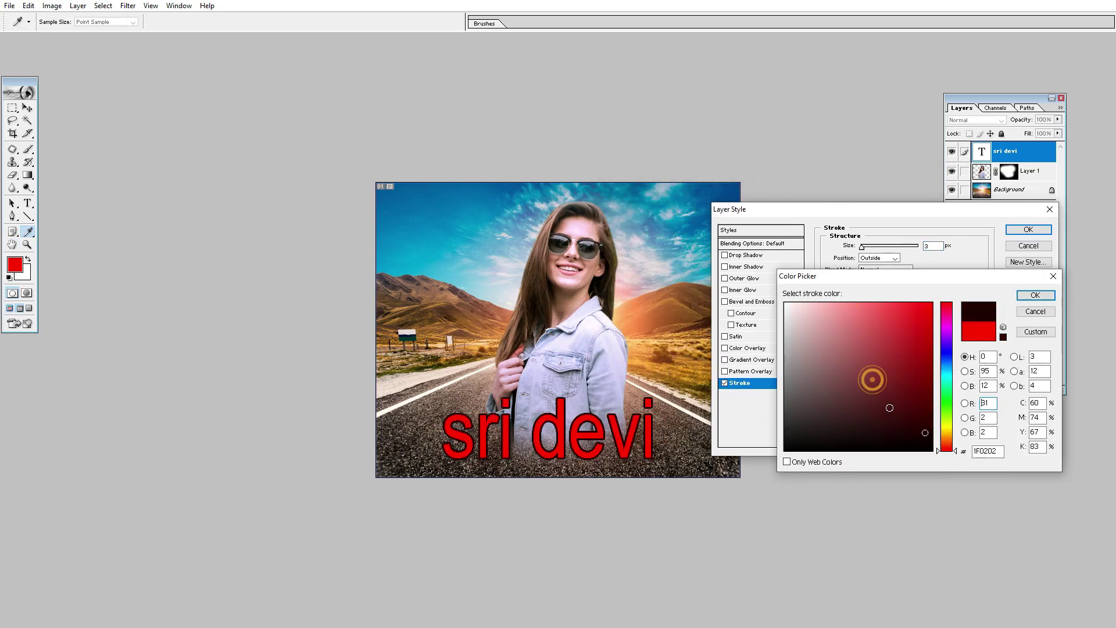
pyautogui.press('Return')
# Step: Apply a Pattern Overlay to the text using the last preset, the portrait of the woman, and nudge the text slightly upward
pyautogui.click(750, 371)
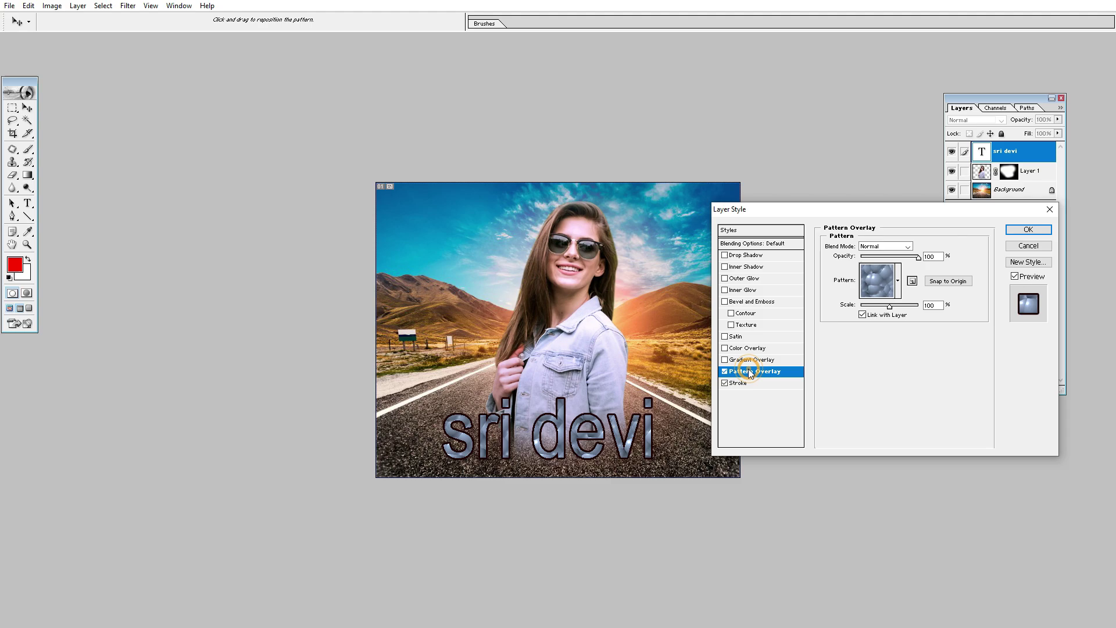
pyautogui.click(895, 281)
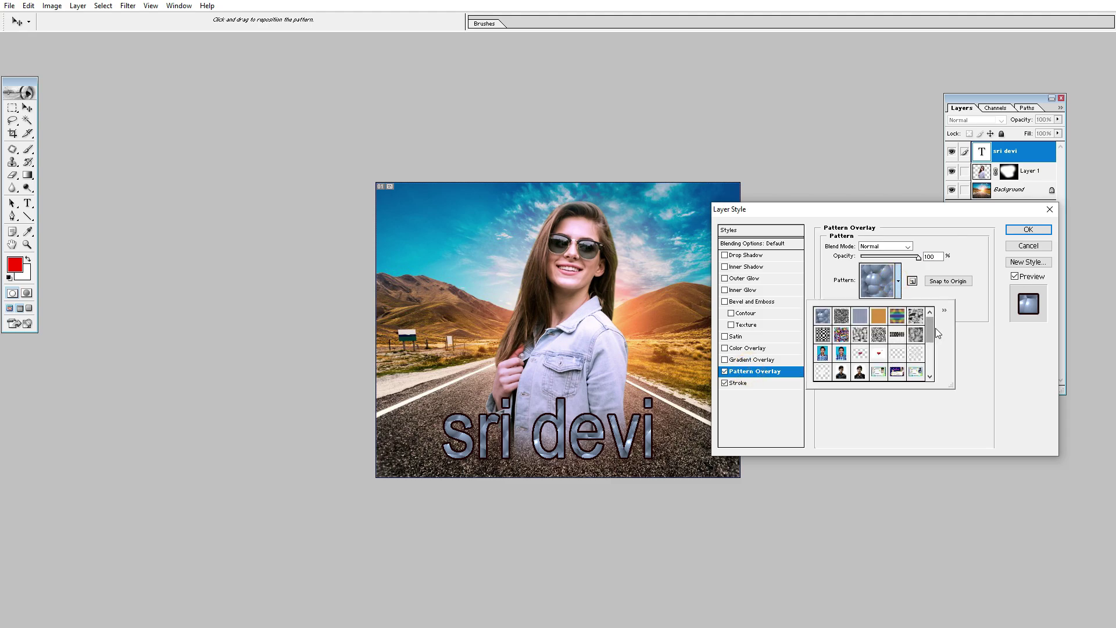
pyautogui.moveTo(930, 326); pyautogui.dragTo(892, 376)
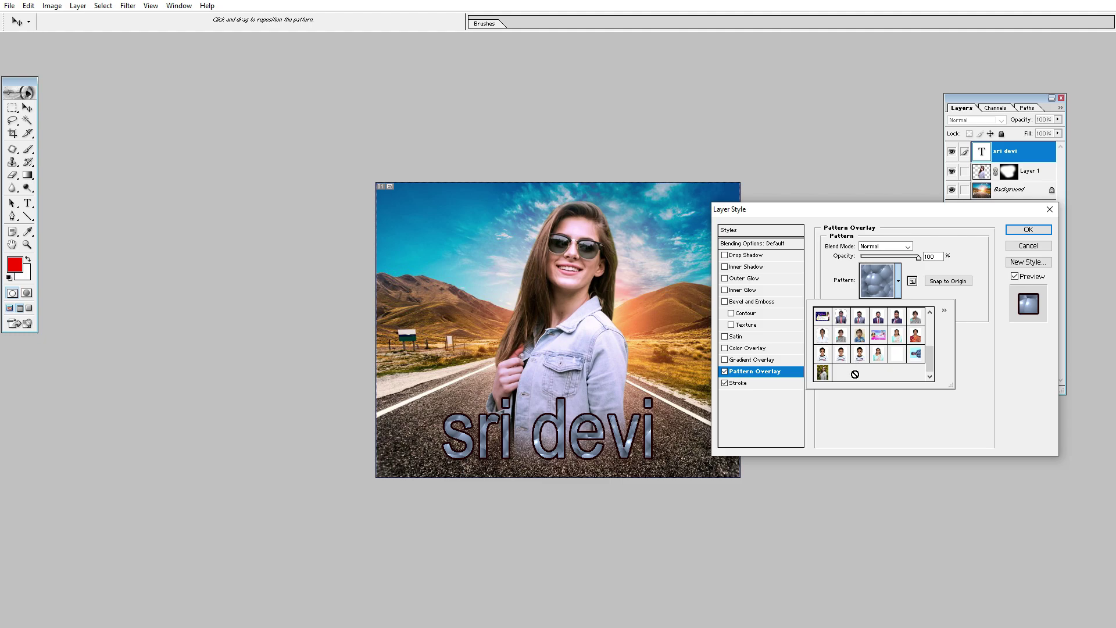
pyautogui.click(825, 373)
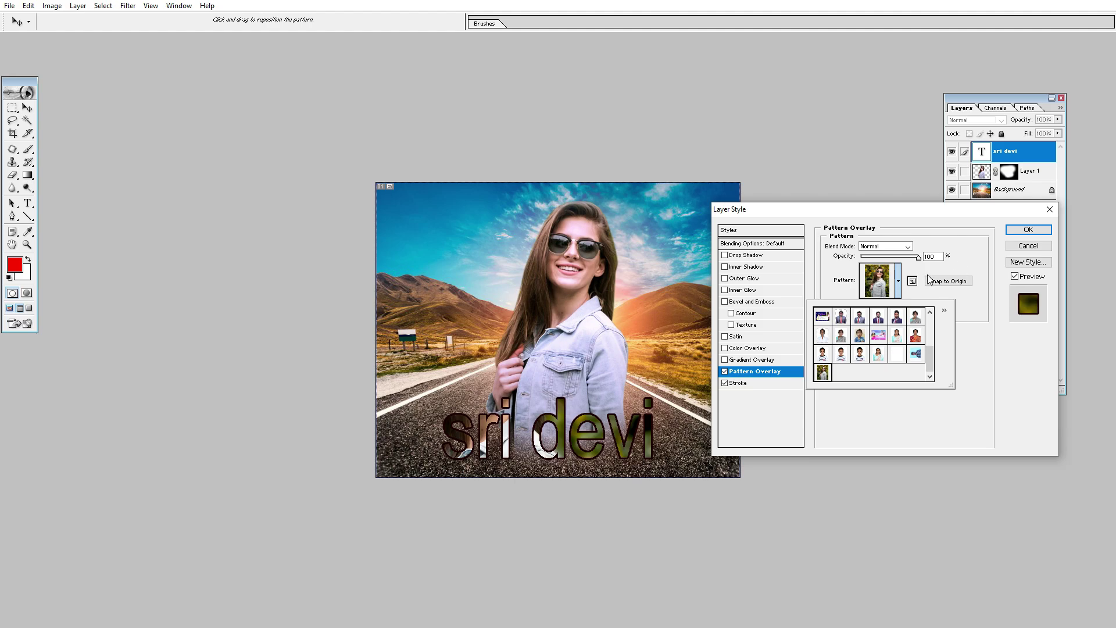
pyautogui.click(1007, 230)
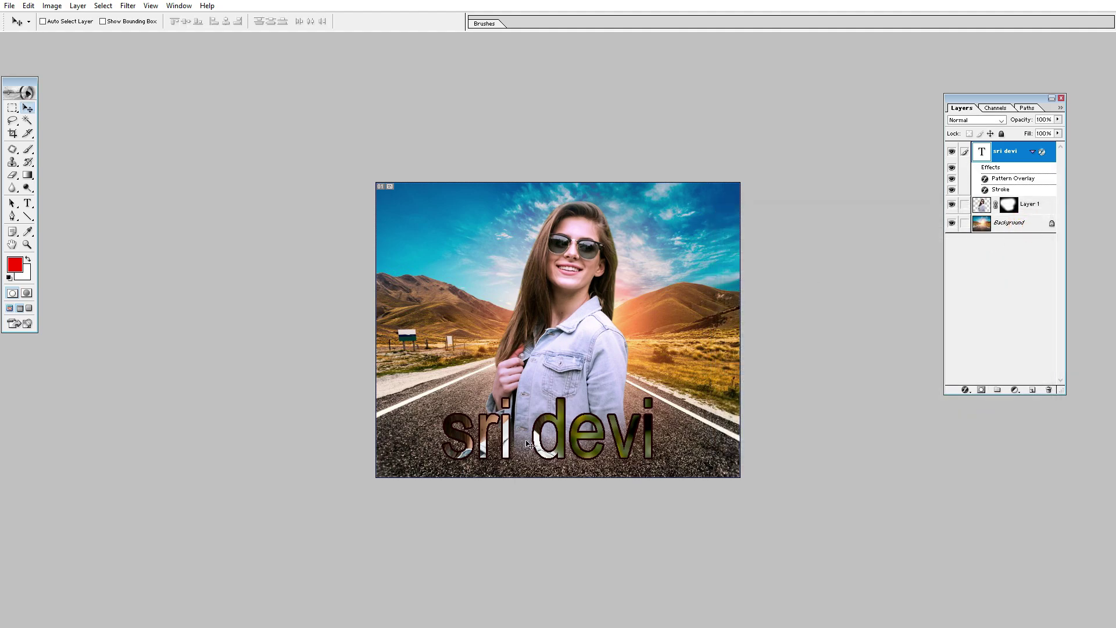
pyautogui.moveTo(512, 445)
pyautogui.mouseDown()
pyautogui.moveTo(525, 450)
pyautogui.moveTo(511, 440)
pyautogui.mouseUp()
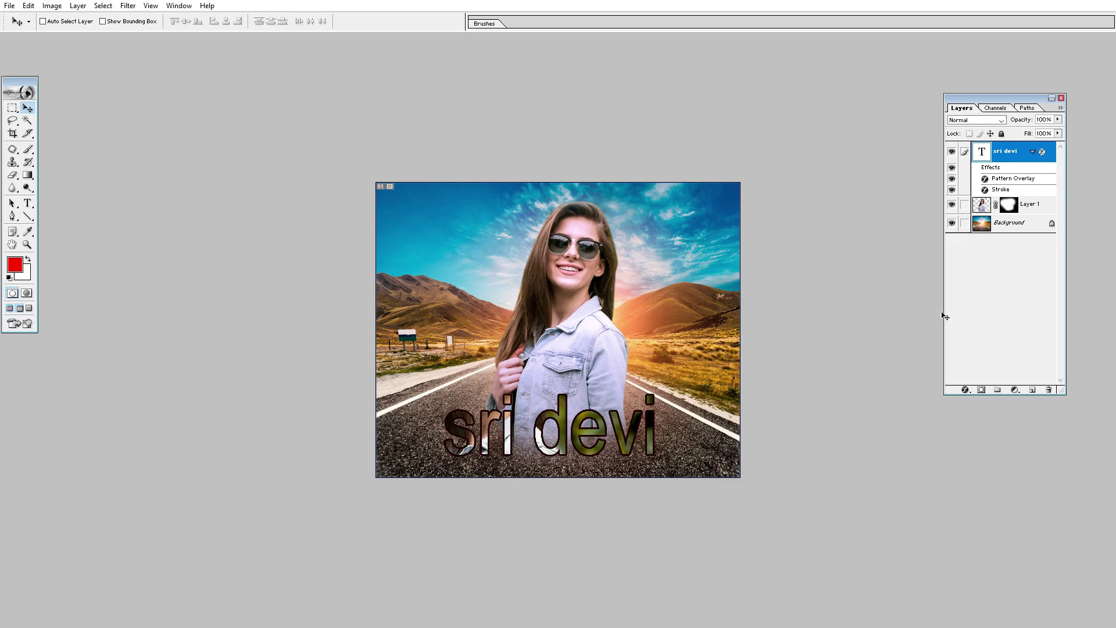
# Step: Add a Gradient Overlay to the text using the gold-and-white striped preset
pyautogui.click(959, 395)
pyautogui.click(978, 508)
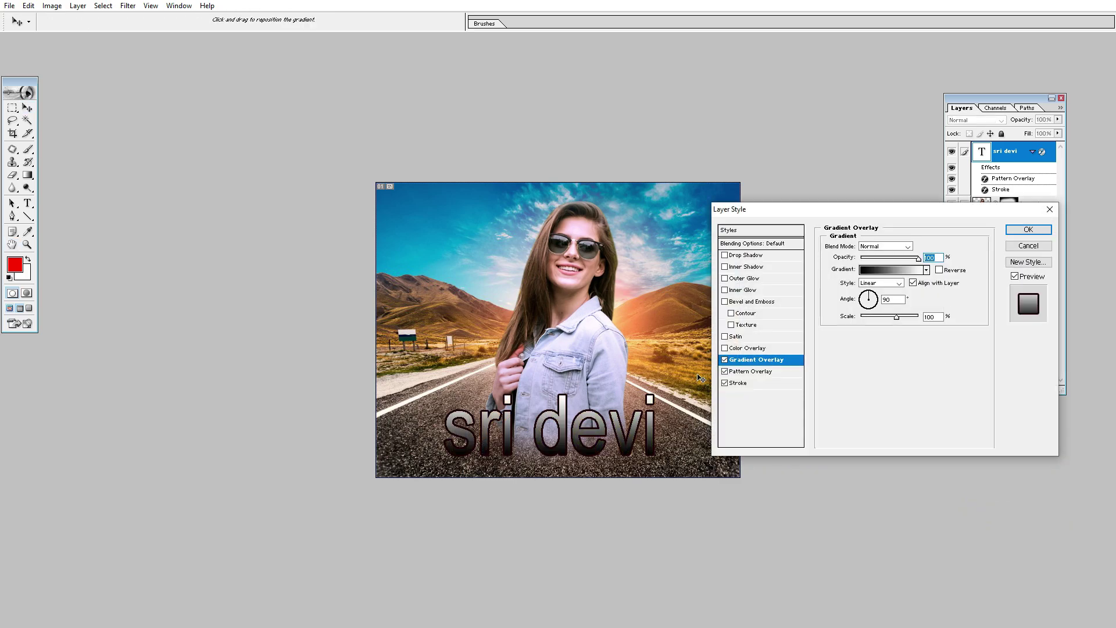
pyautogui.click(907, 271)
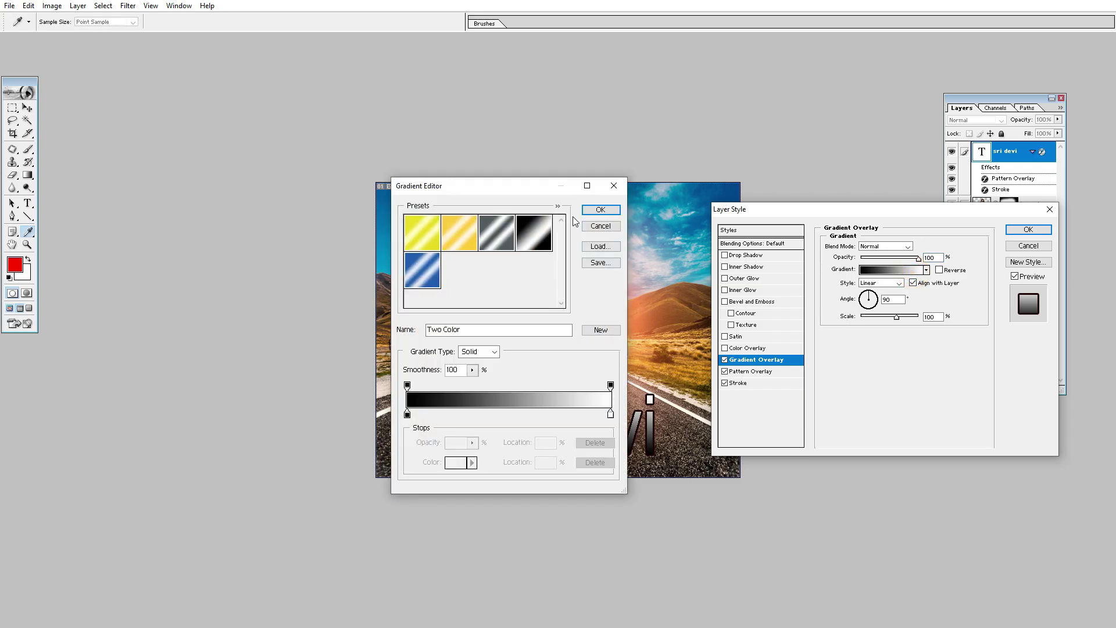
pyautogui.moveTo(566, 190); pyautogui.dragTo(1001, 333)
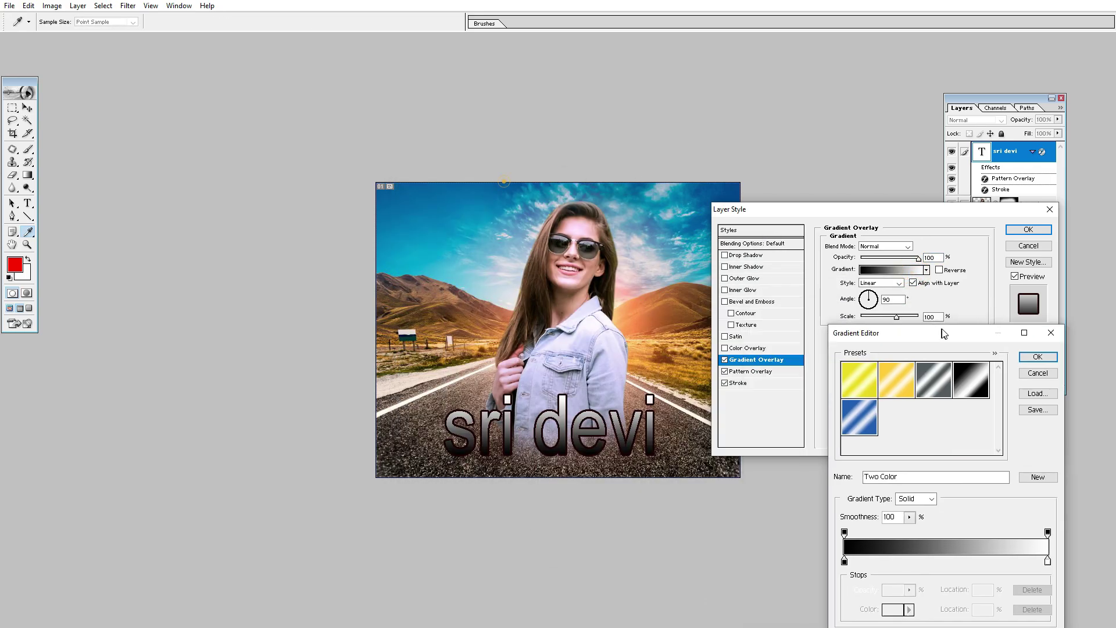
pyautogui.click(895, 388)
pyautogui.click(1039, 357)
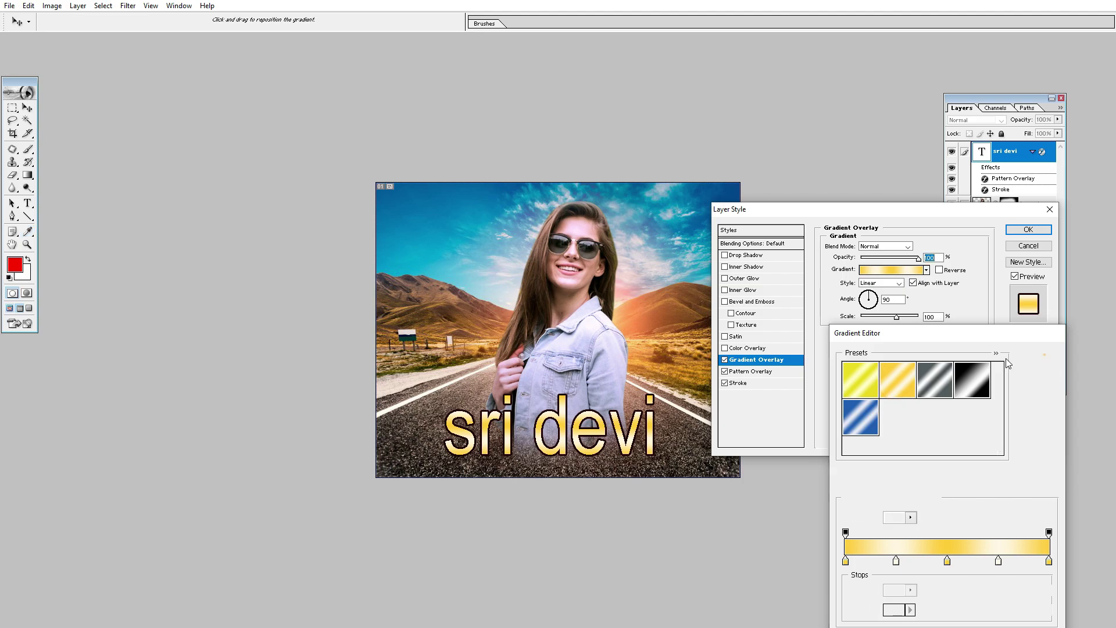
# Step: Add a Color Overlay to the text and change its color to a bright sea green
pyautogui.click(750, 348)
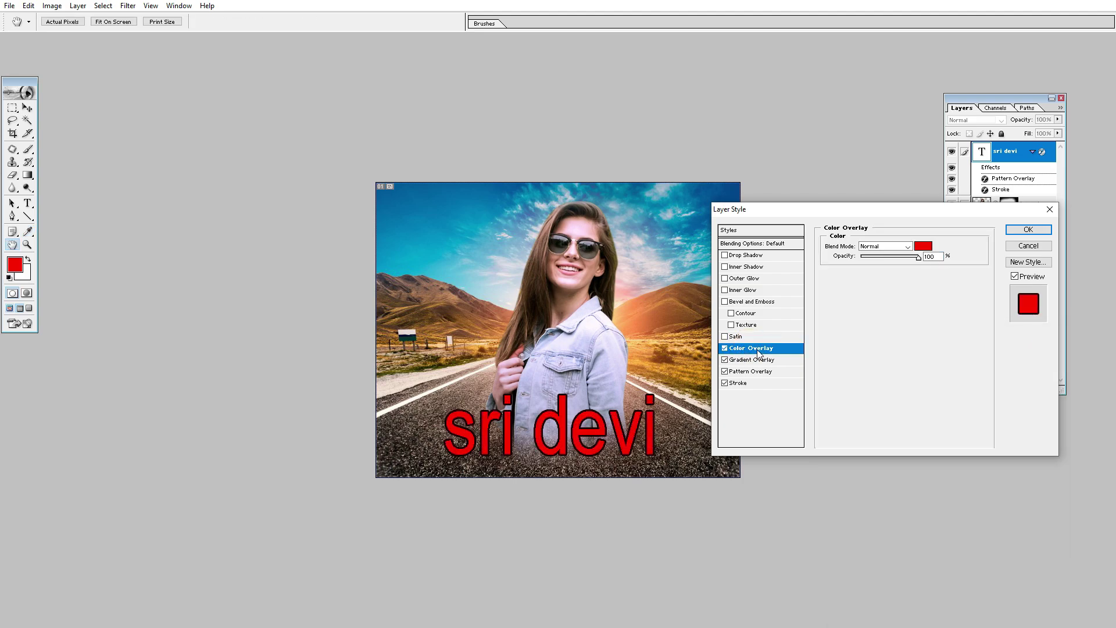
pyautogui.click(923, 246)
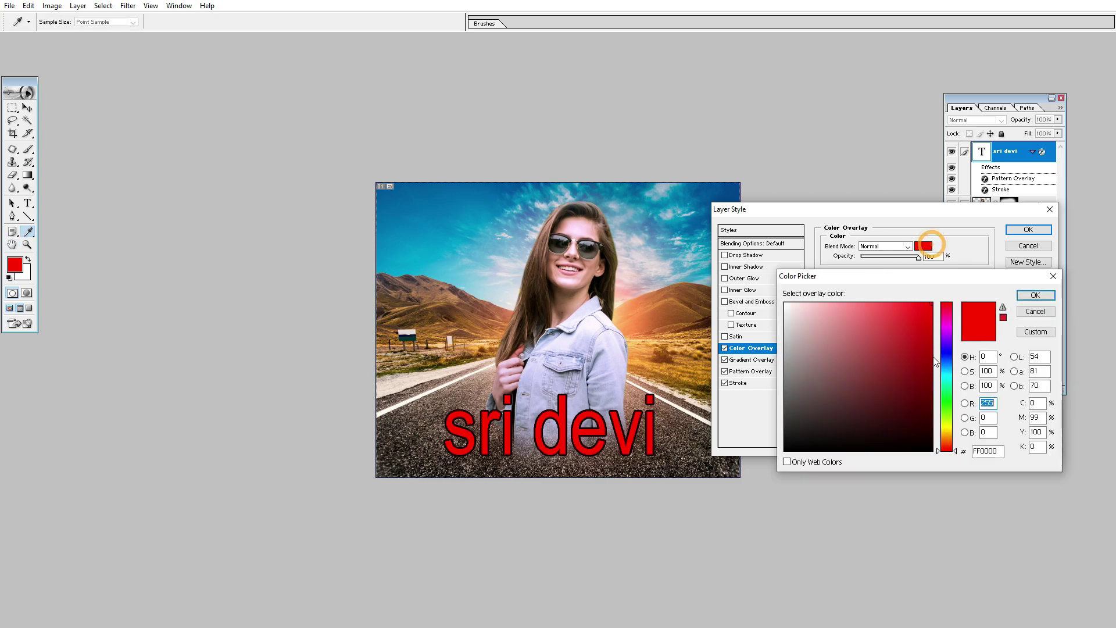
pyautogui.moveTo(948, 405); pyautogui.dragTo(949, 386)
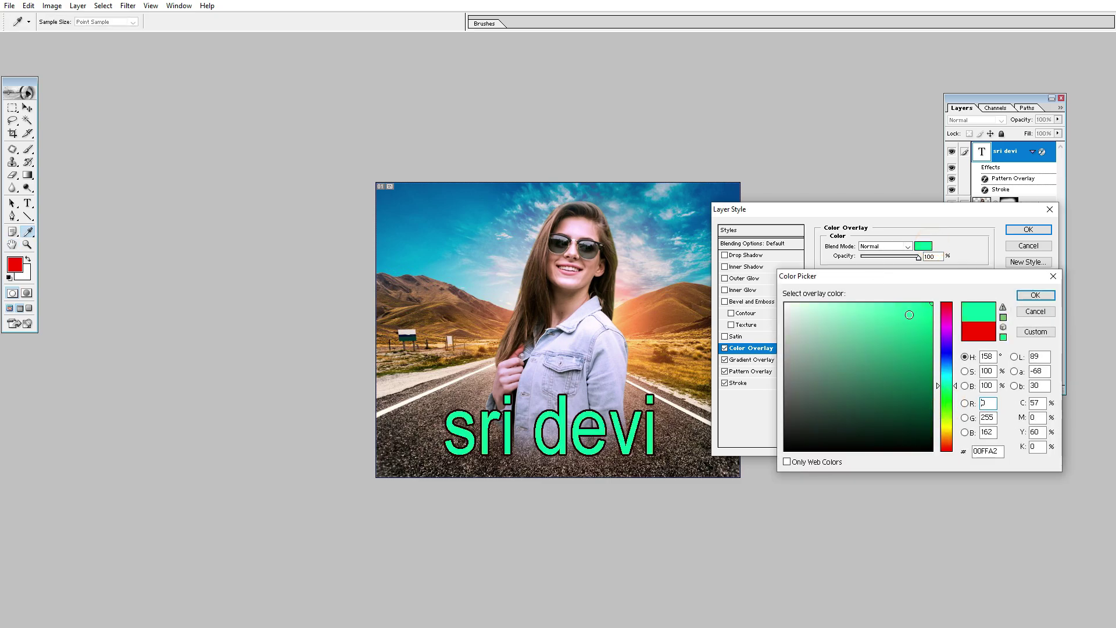
pyautogui.click(1036, 295)
# Step: Add Satin to the text with 84% opacity and 72 px distance, and enable Bevel and Emboss with Texture and Contour
pyautogui.click(734, 337)
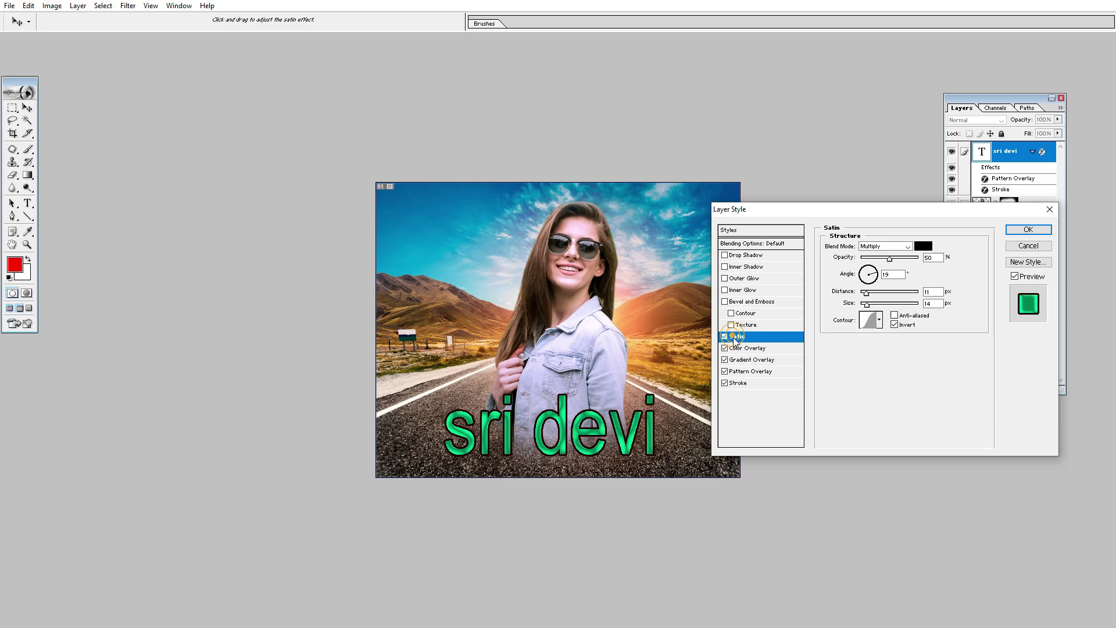
pyautogui.moveTo(888, 257)
pyautogui.mouseDown()
pyautogui.moveTo(875, 257)
pyautogui.moveTo(911, 267)
pyautogui.moveTo(880, 304)
pyautogui.mouseUp()
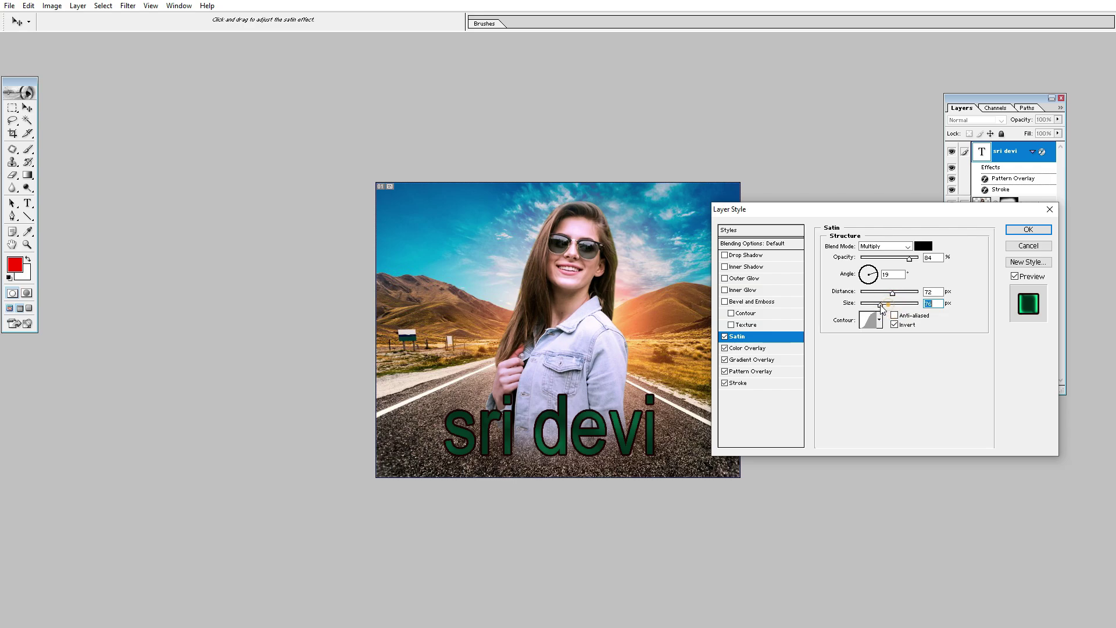
pyautogui.click(884, 376)
pyautogui.click(732, 325)
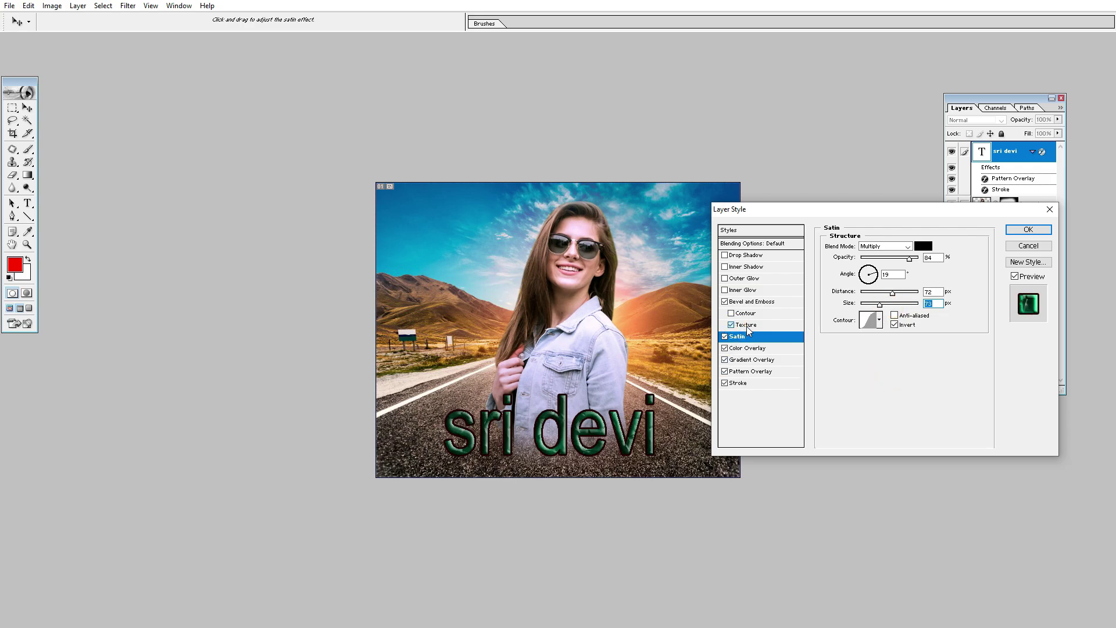
pyautogui.click(746, 326)
pyautogui.click(731, 313)
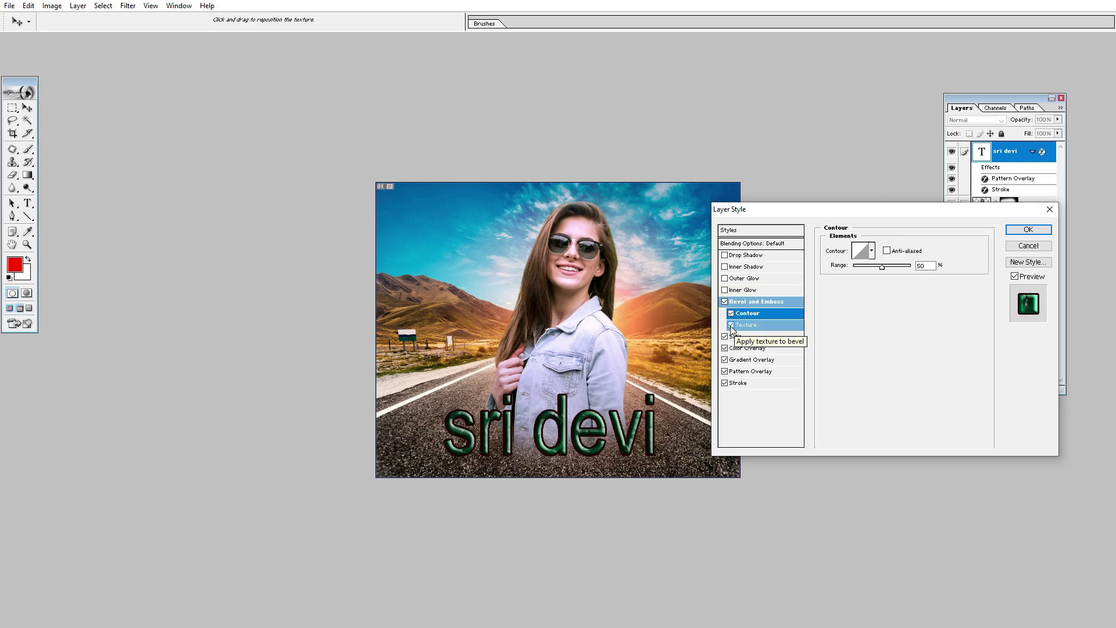
# Step: Add an Inner Glow to the red text, set its color to yellow (EDED00) and increase its choke
pyautogui.click(725, 289)
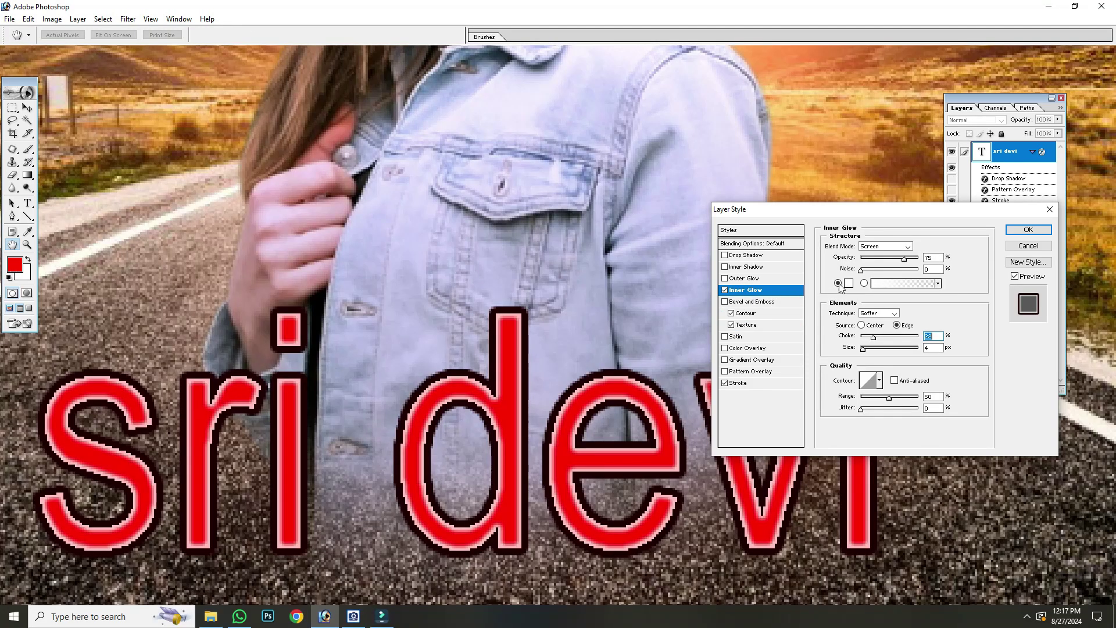
pyautogui.moveTo(803, 211); pyautogui.dragTo(862, 207)
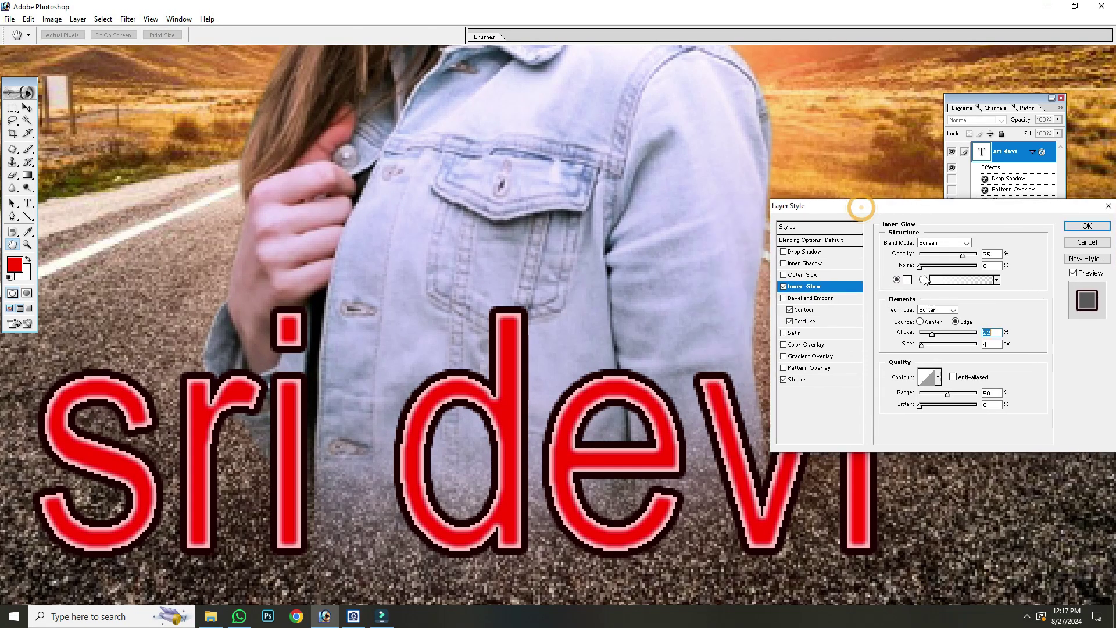
pyautogui.click(906, 280)
pyautogui.click(932, 313)
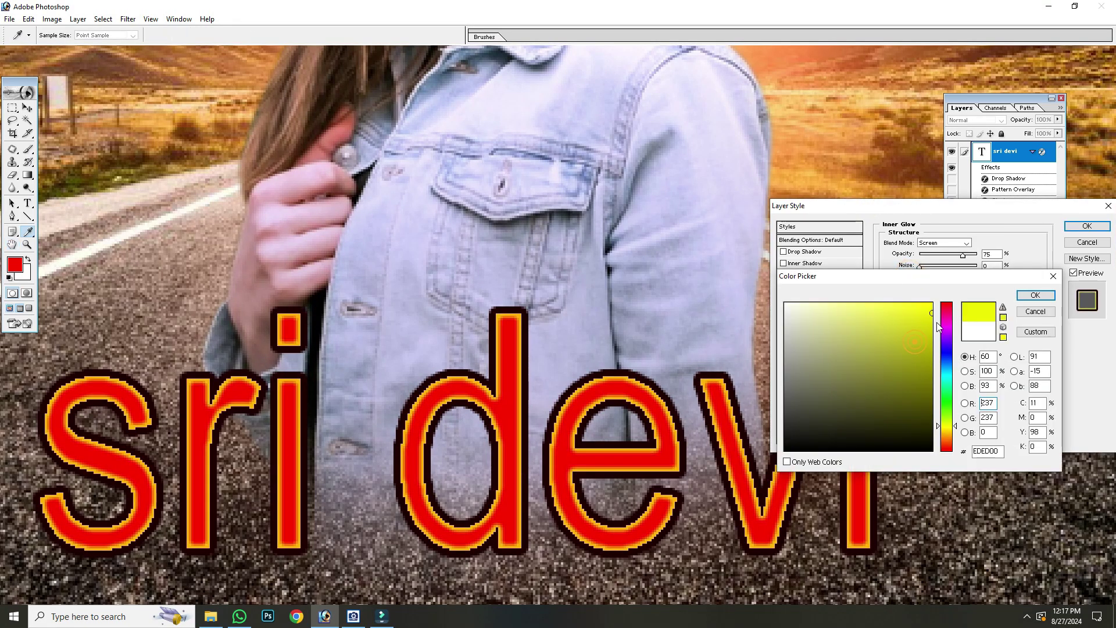
pyautogui.click(1035, 295)
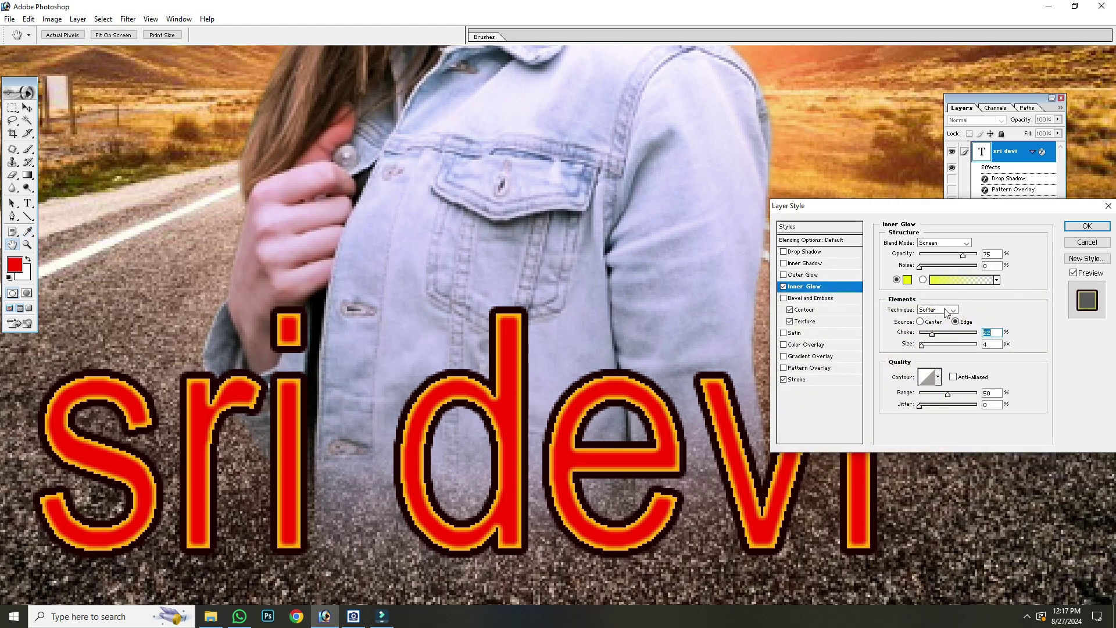
pyautogui.moveTo(932, 334); pyautogui.dragTo(956, 336)
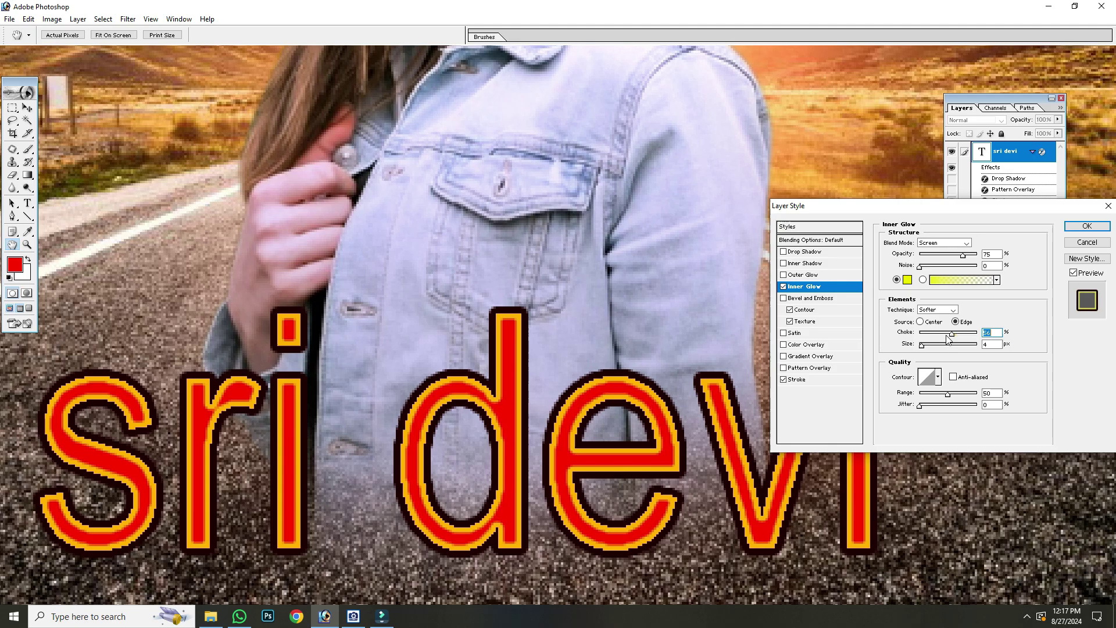
# Step: Change the Inner Glow color to white (FFFFFF), adjust its choke and turn the effect off
pyautogui.click(907, 280)
pyautogui.click(854, 375)
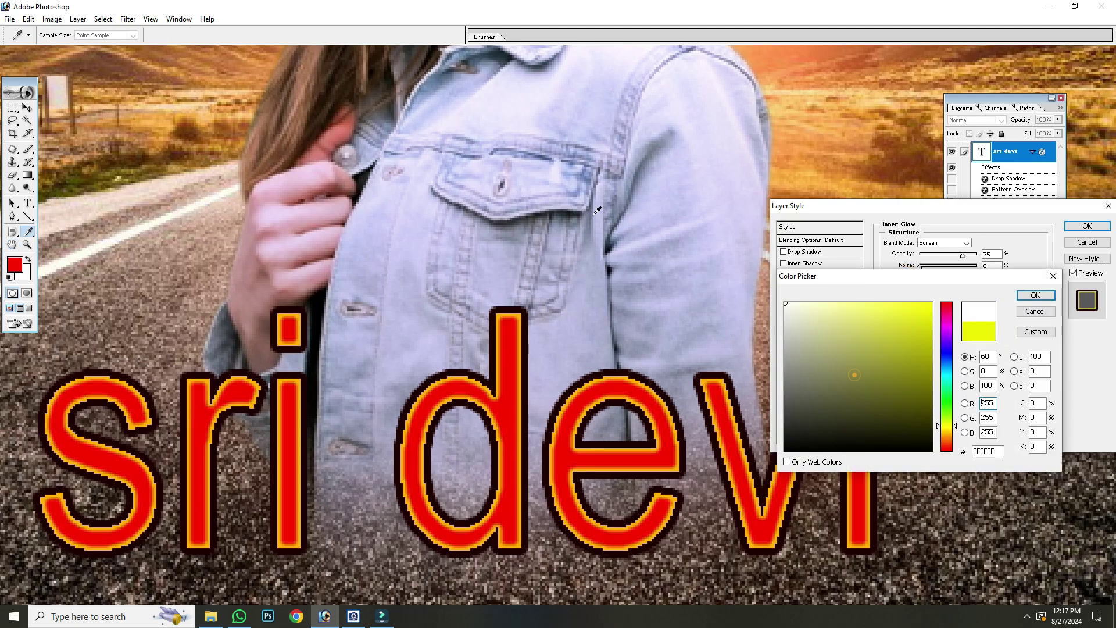
pyautogui.click(1035, 294)
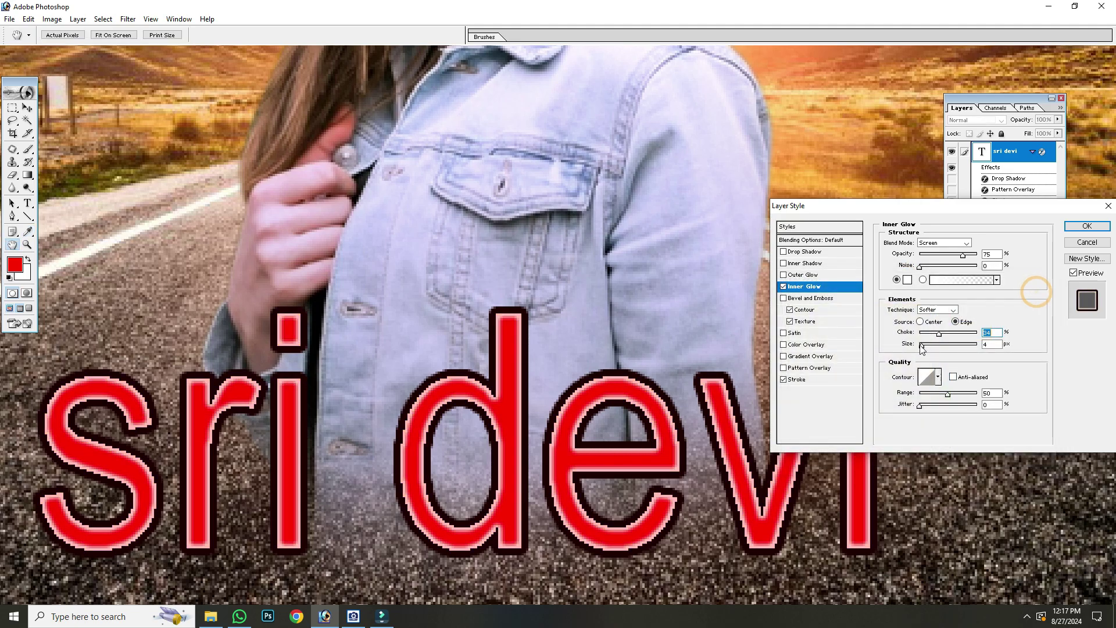
pyautogui.moveTo(939, 334)
pyautogui.mouseDown()
pyautogui.moveTo(927, 334)
pyautogui.moveTo(959, 333)
pyautogui.moveTo(921, 346)
pyautogui.mouseUp()
pyautogui.click(783, 287)
# Step: Try a black Outer Glow on the text with 30% spread and 10 px size, and turn it off
pyautogui.click(783, 275)
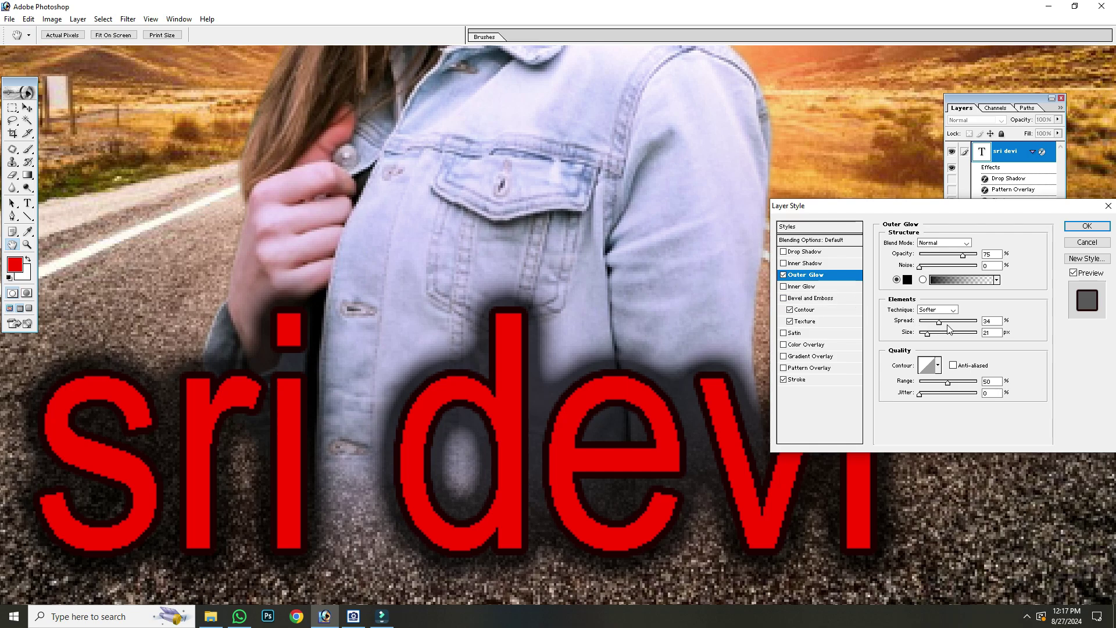
pyautogui.moveTo(930, 336); pyautogui.dragTo(934, 327)
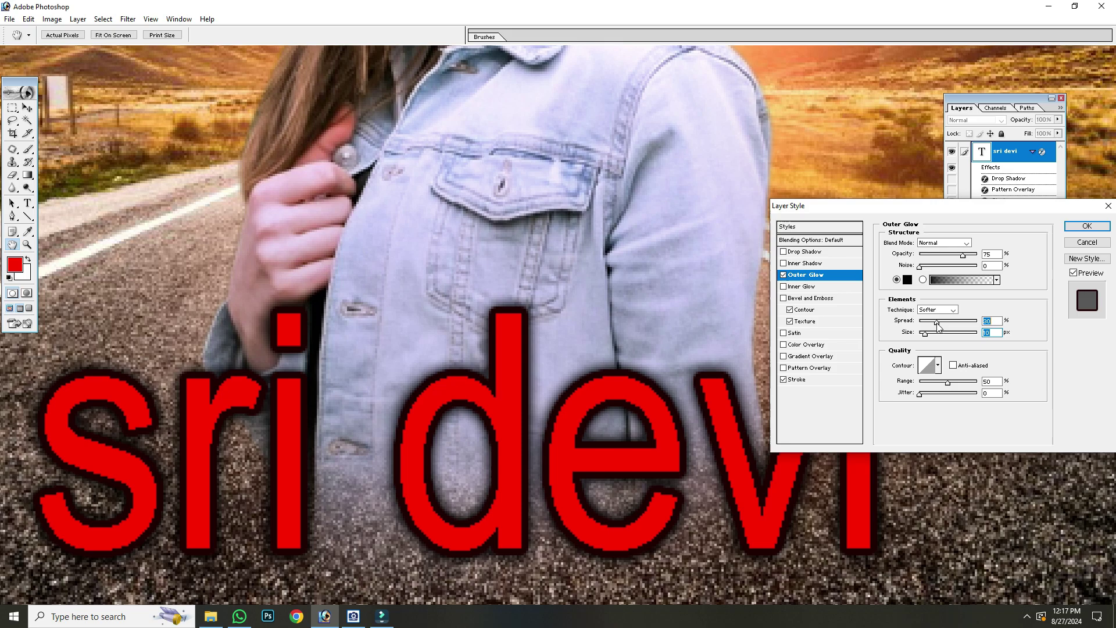
pyautogui.click(783, 274)
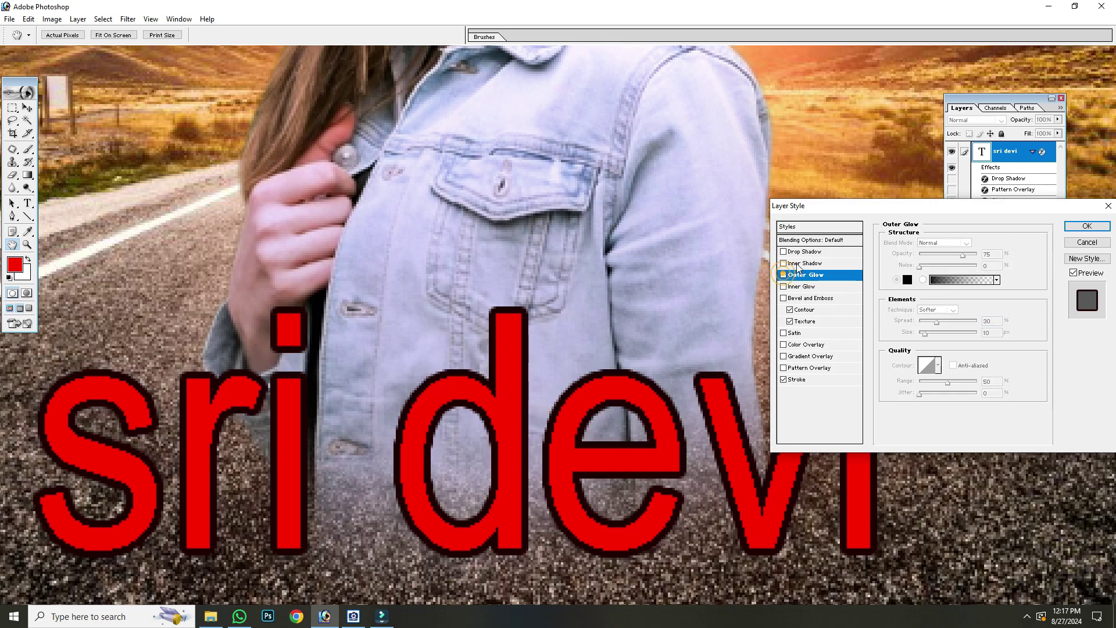
# Step: Add an Inner Shadow to the text and try the Normal, Lighten and Soft Light blend modes, returning to Normal
pyautogui.click(783, 263)
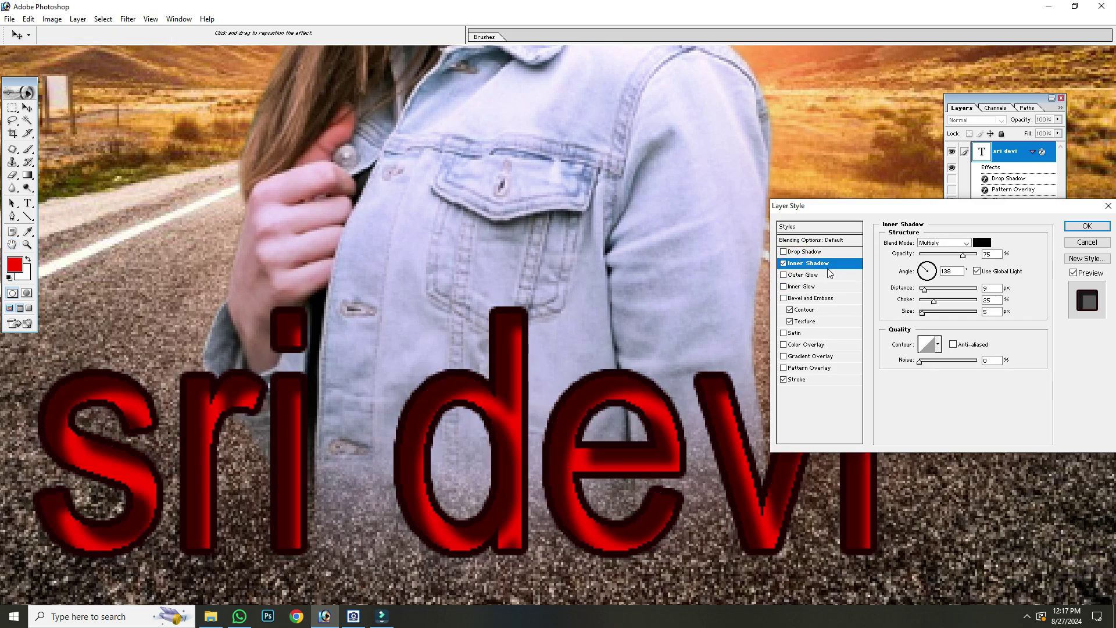
pyautogui.click(940, 243)
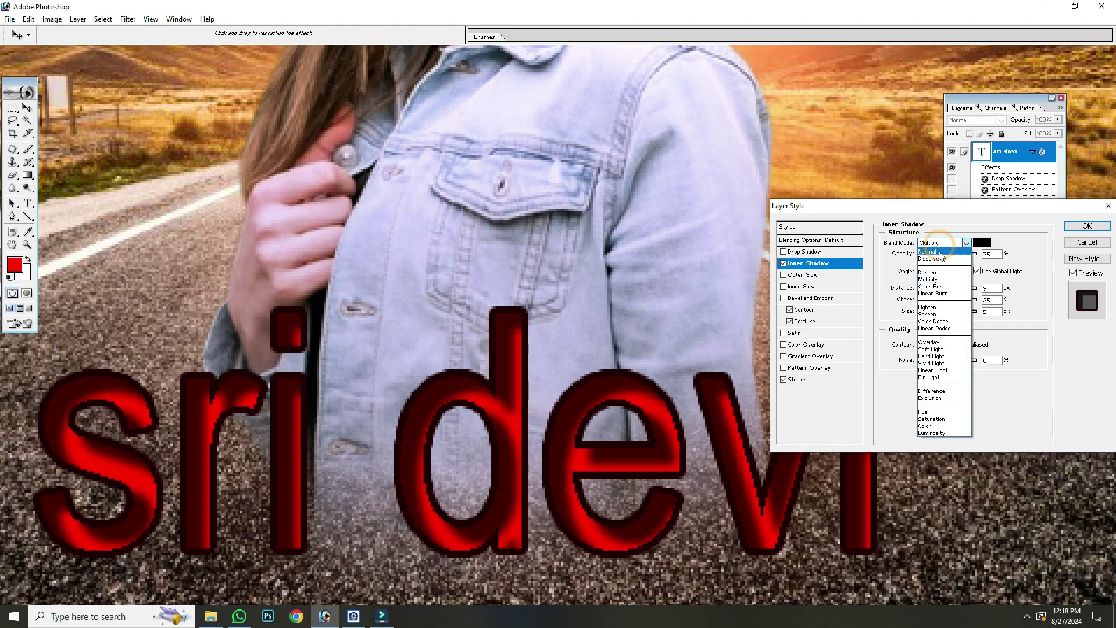
pyautogui.click(942, 244)
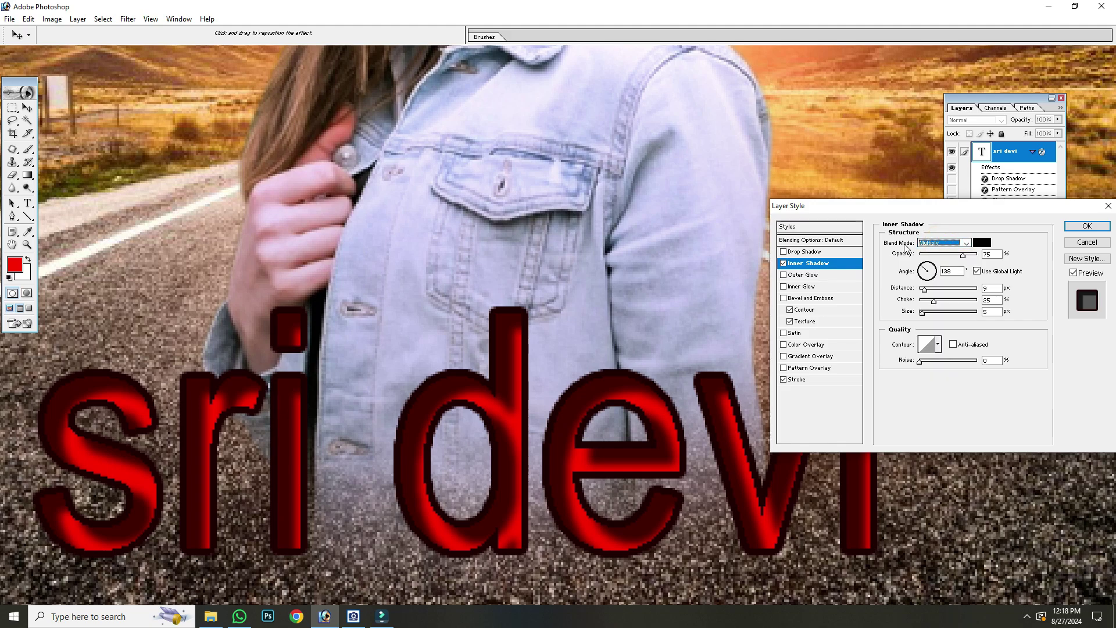
pyautogui.click(938, 243)
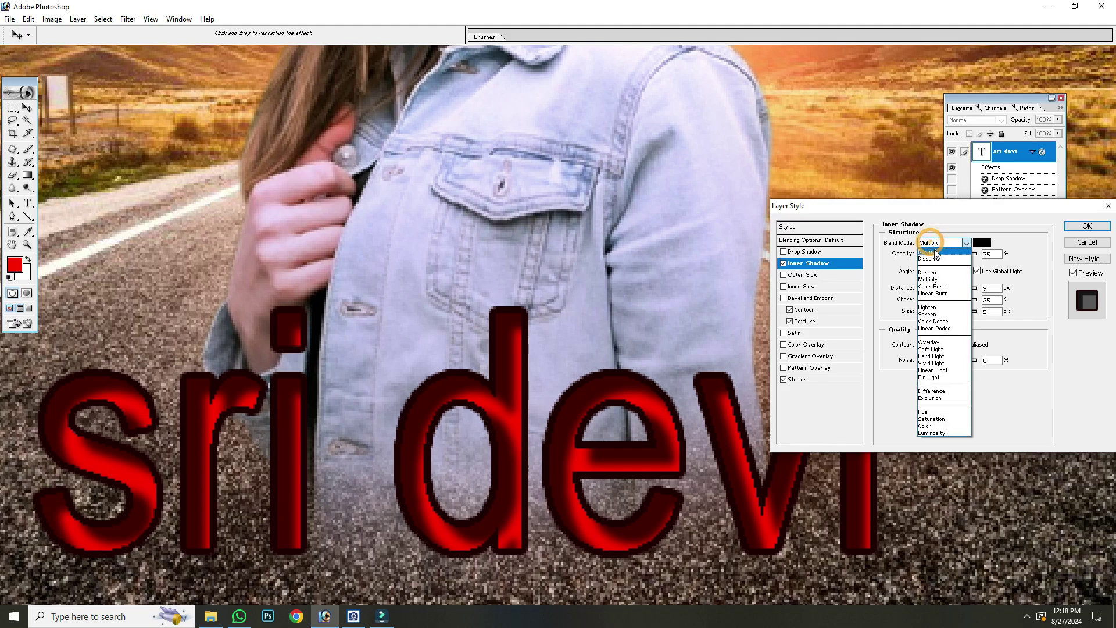
pyautogui.click(936, 245)
pyautogui.click(936, 245)
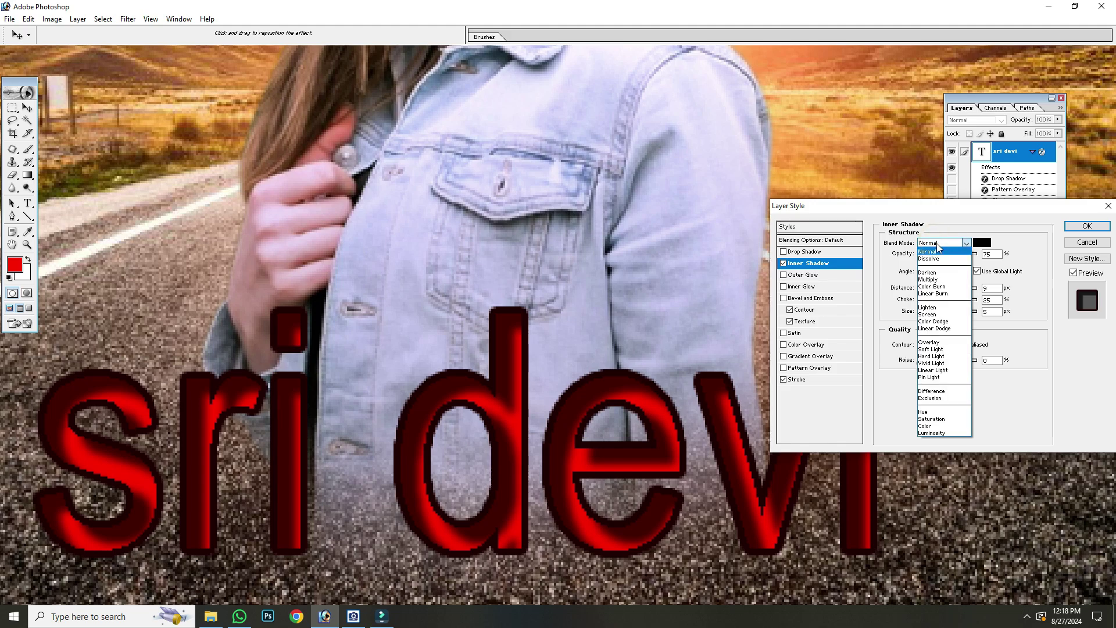
pyautogui.click(920, 308)
pyautogui.click(929, 242)
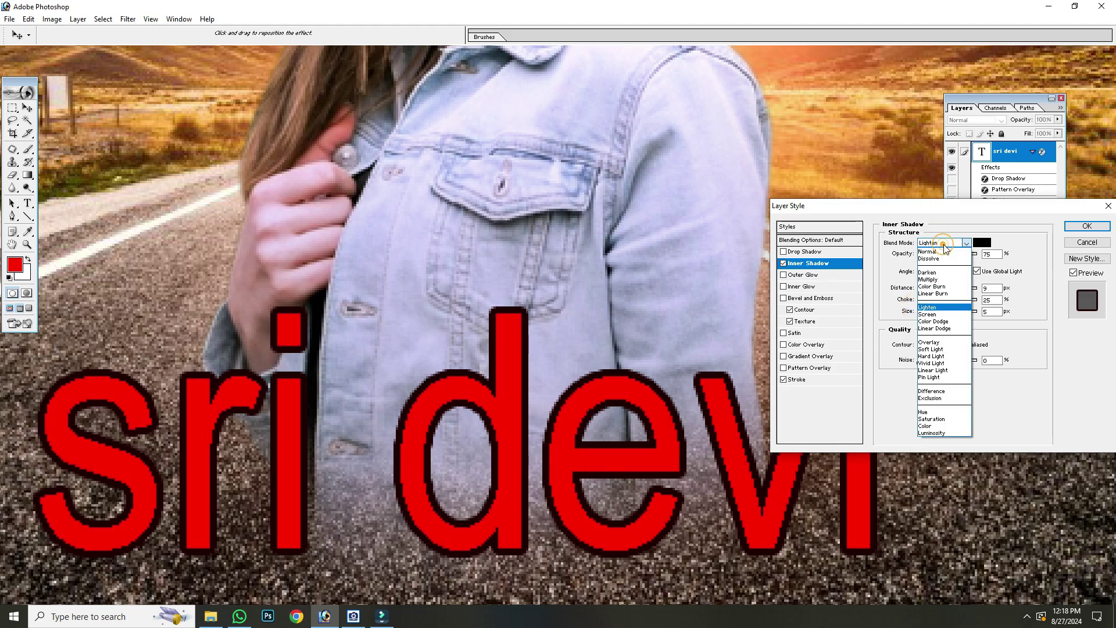
pyautogui.click(943, 352)
pyautogui.click(939, 242)
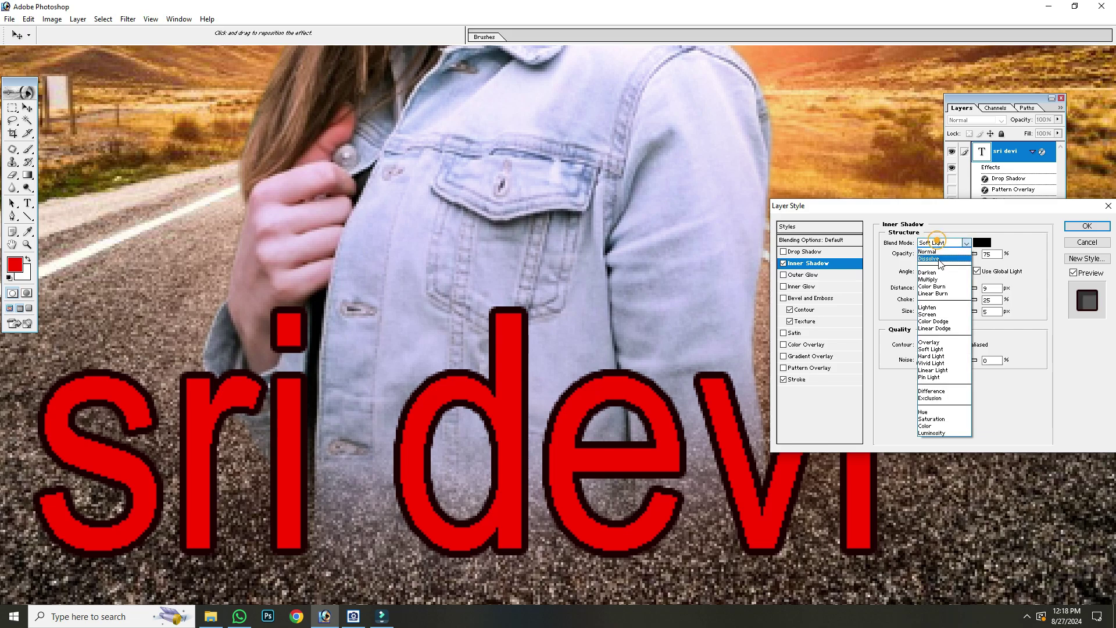
pyautogui.click(939, 242)
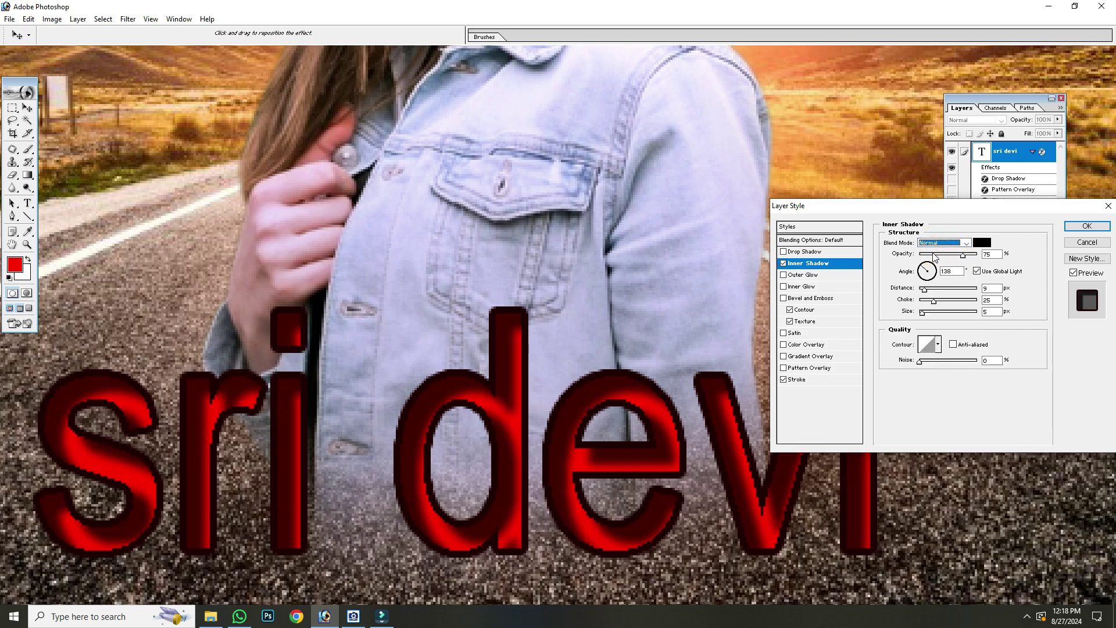
# Step: Try adjusting the Inner Shadow's opacity and distance, and turn the effect off
pyautogui.click(928, 255)
pyautogui.moveTo(927, 255)
pyautogui.mouseDown()
pyautogui.moveTo(937, 262)
pyautogui.moveTo(918, 291)
pyautogui.moveTo(943, 312)
pyautogui.moveTo(917, 313)
pyautogui.moveTo(932, 300)
pyautogui.moveTo(922, 289)
pyautogui.mouseUp()
pyautogui.click(783, 262)
# Step: Add a Drop Shadow to the text in Normal blend mode with 1% spread, 4 px size and a larger distance, and apply the layer style
pyautogui.click(800, 252)
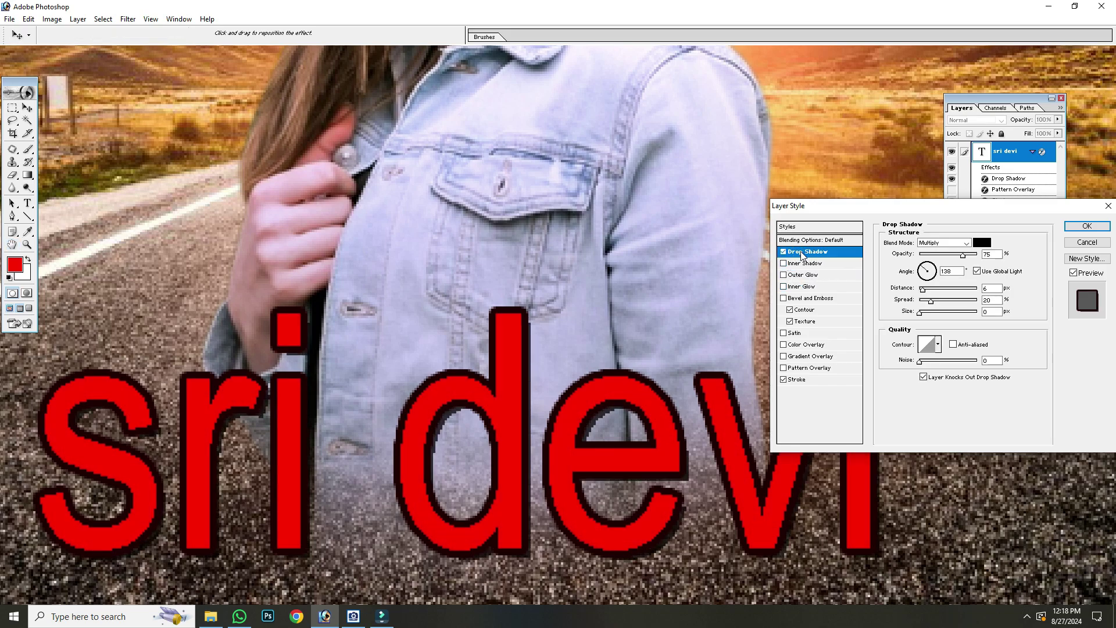
pyautogui.click(943, 243)
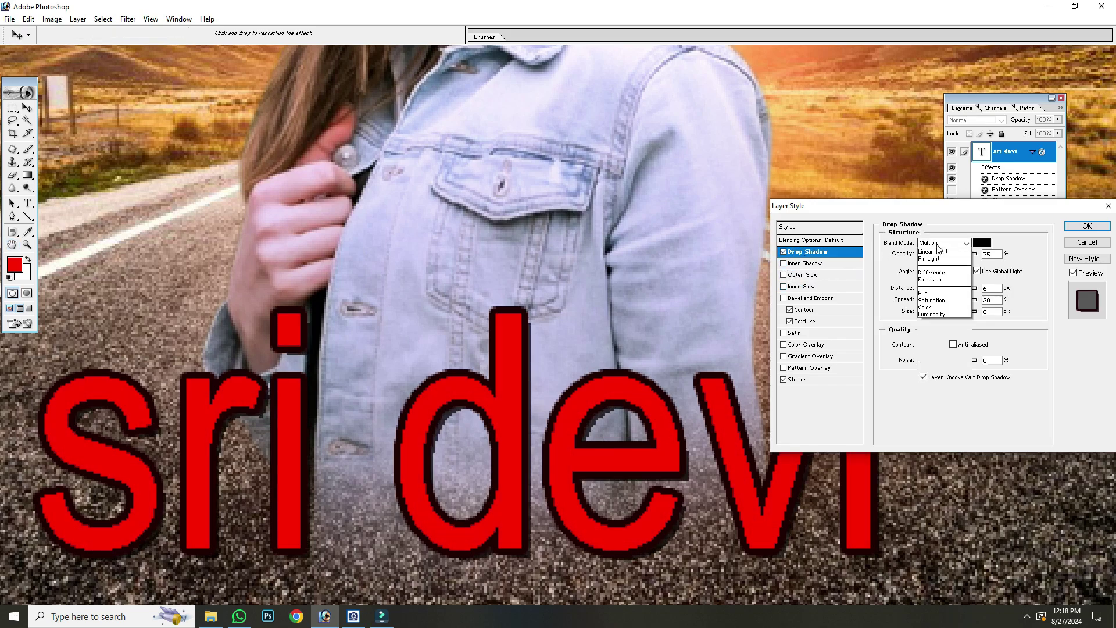
pyautogui.click(936, 251)
pyautogui.moveTo(925, 290)
pyautogui.mouseDown()
pyautogui.moveTo(924, 315)
pyautogui.moveTo(924, 288)
pyautogui.mouseUp()
pyautogui.press('Up')
pyautogui.press('Up')
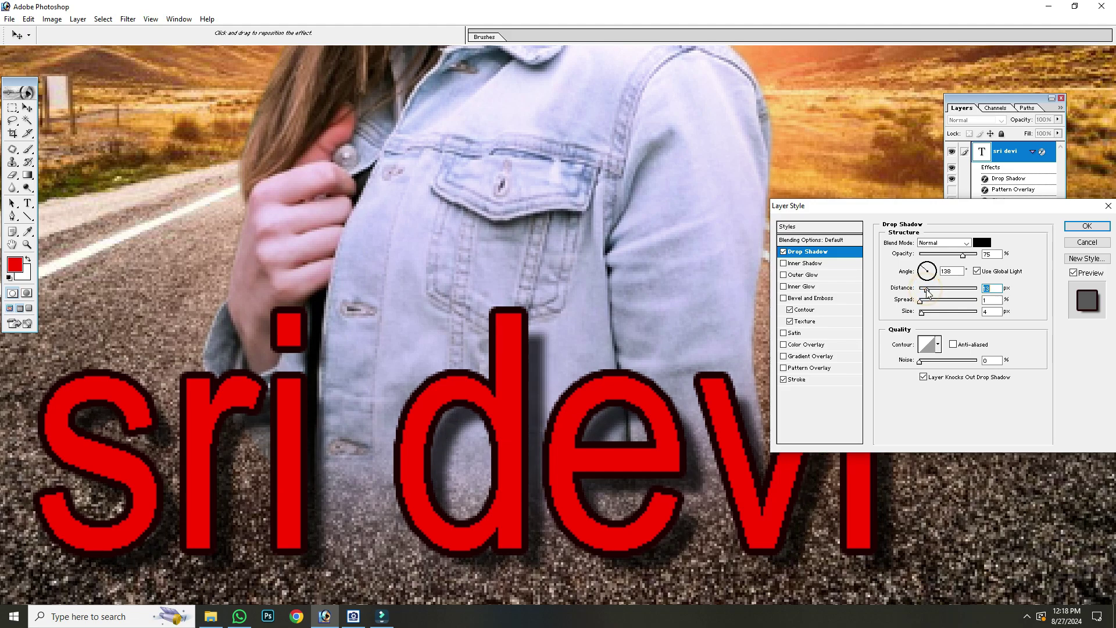
pyautogui.click(1084, 228)
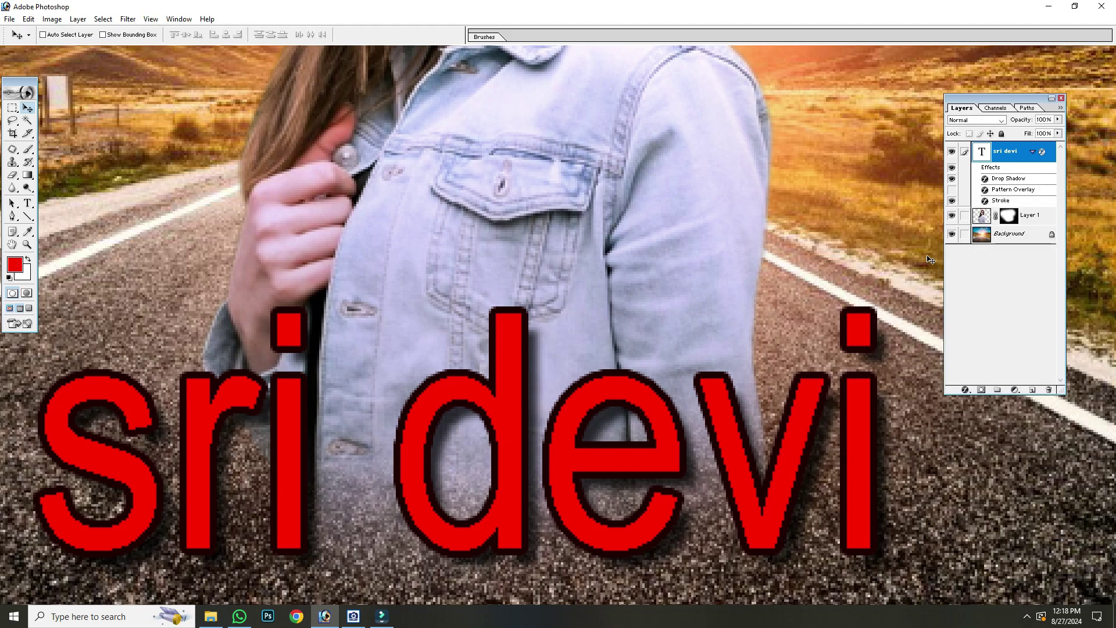